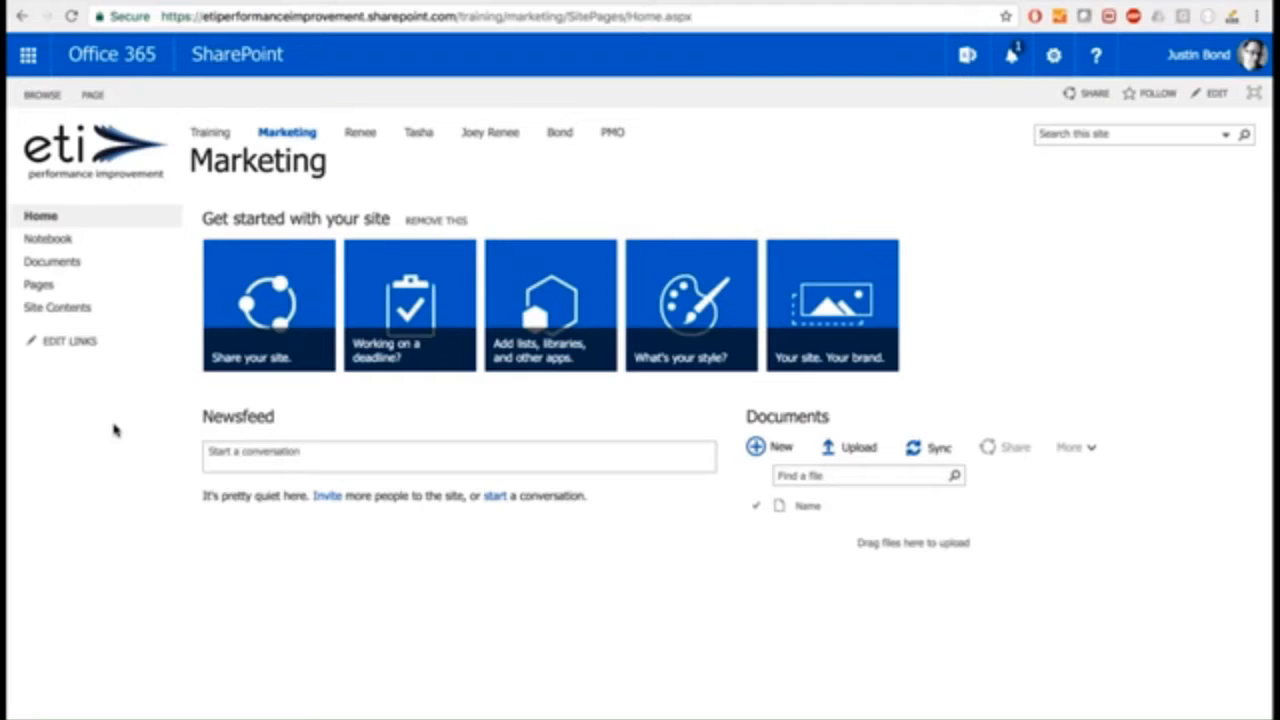
mouse_move(269, 283)
left_click_drag(203, 214, 410, 218)
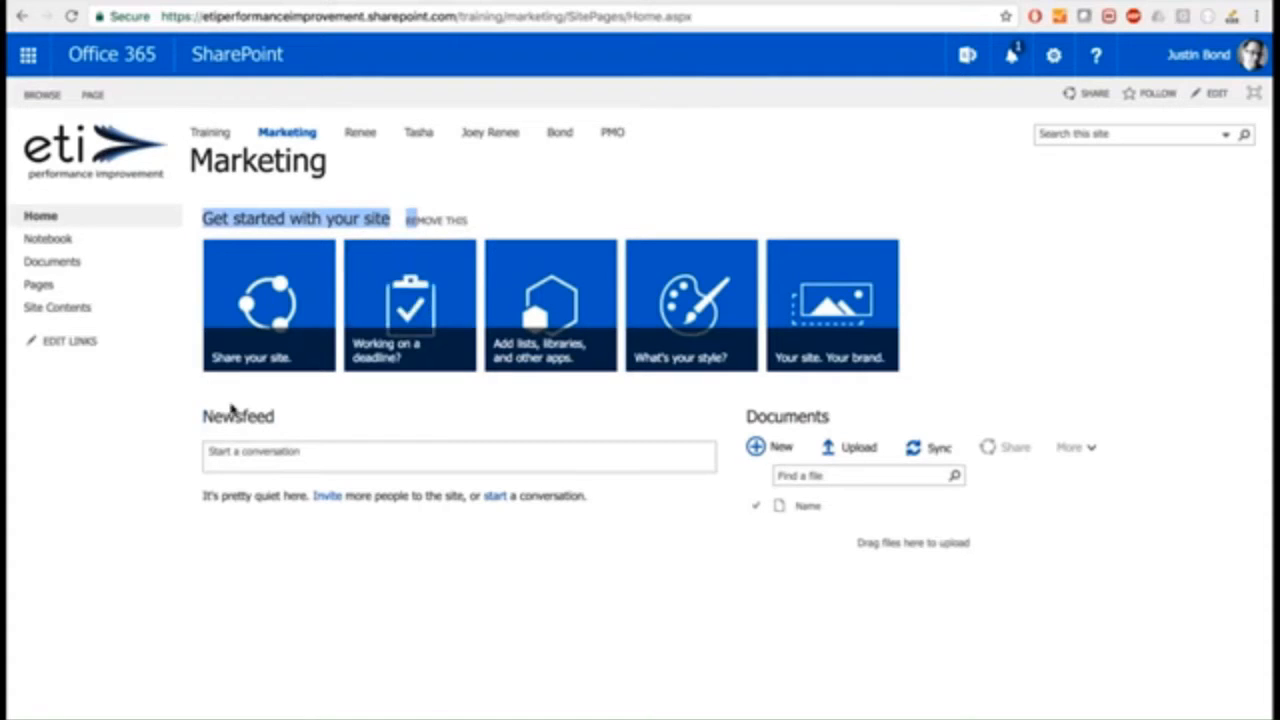
left_click(403, 585)
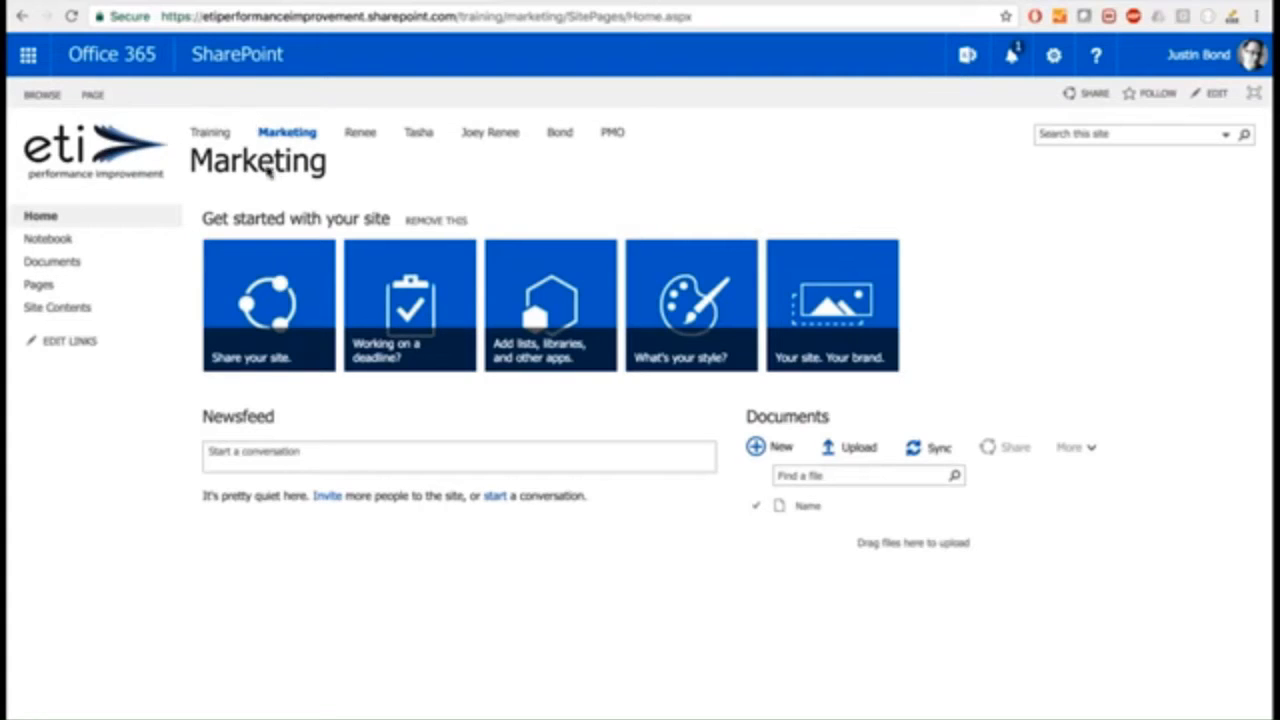
left_click(1054, 56)
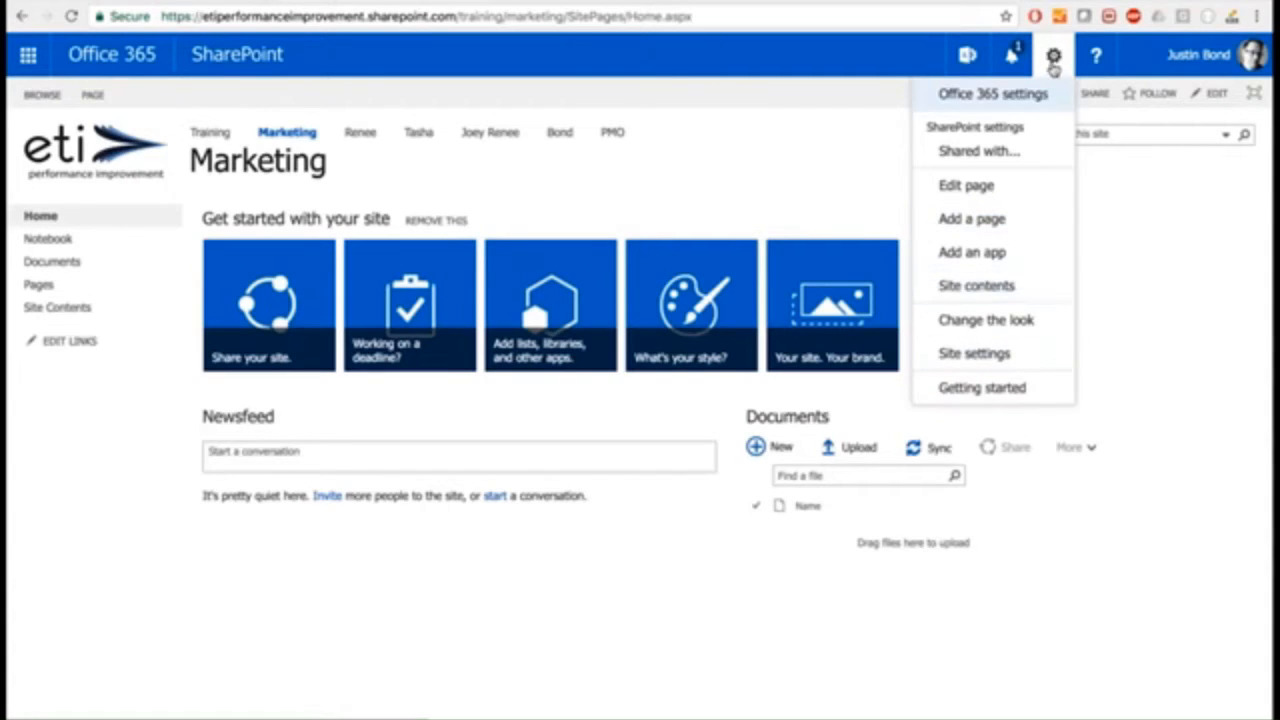
left_click(1155, 258)
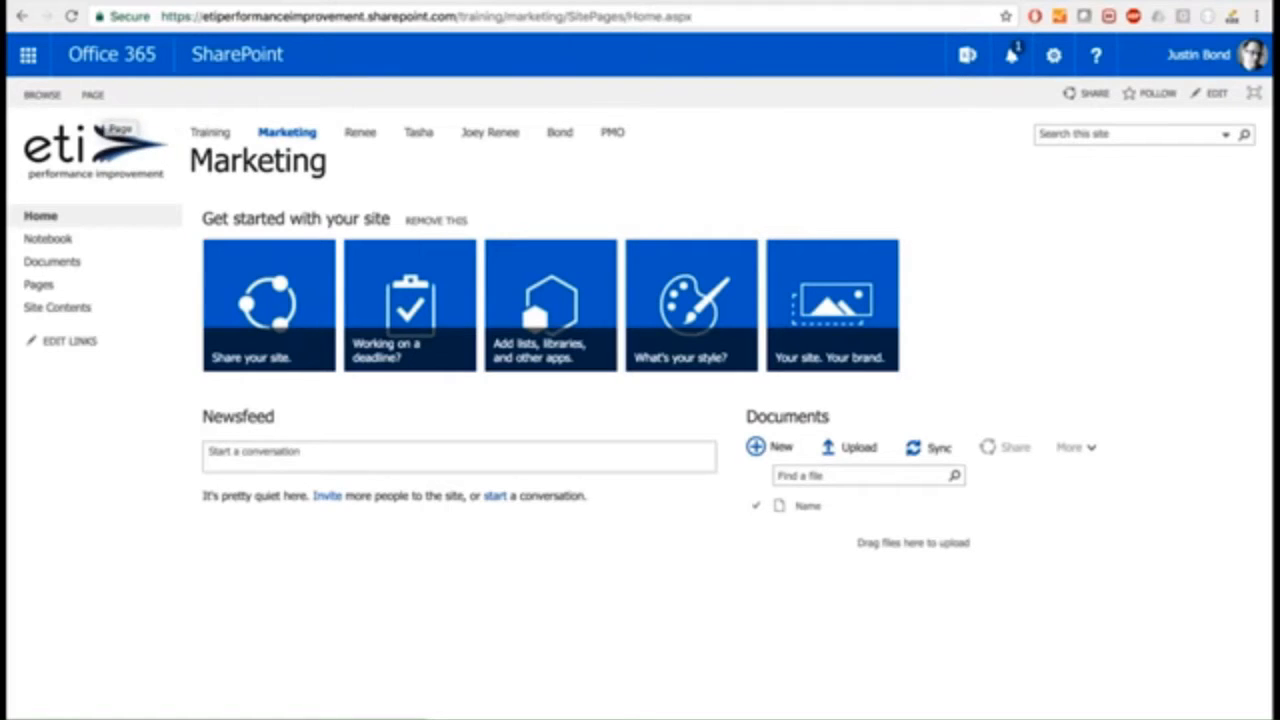
left_click(97, 94)
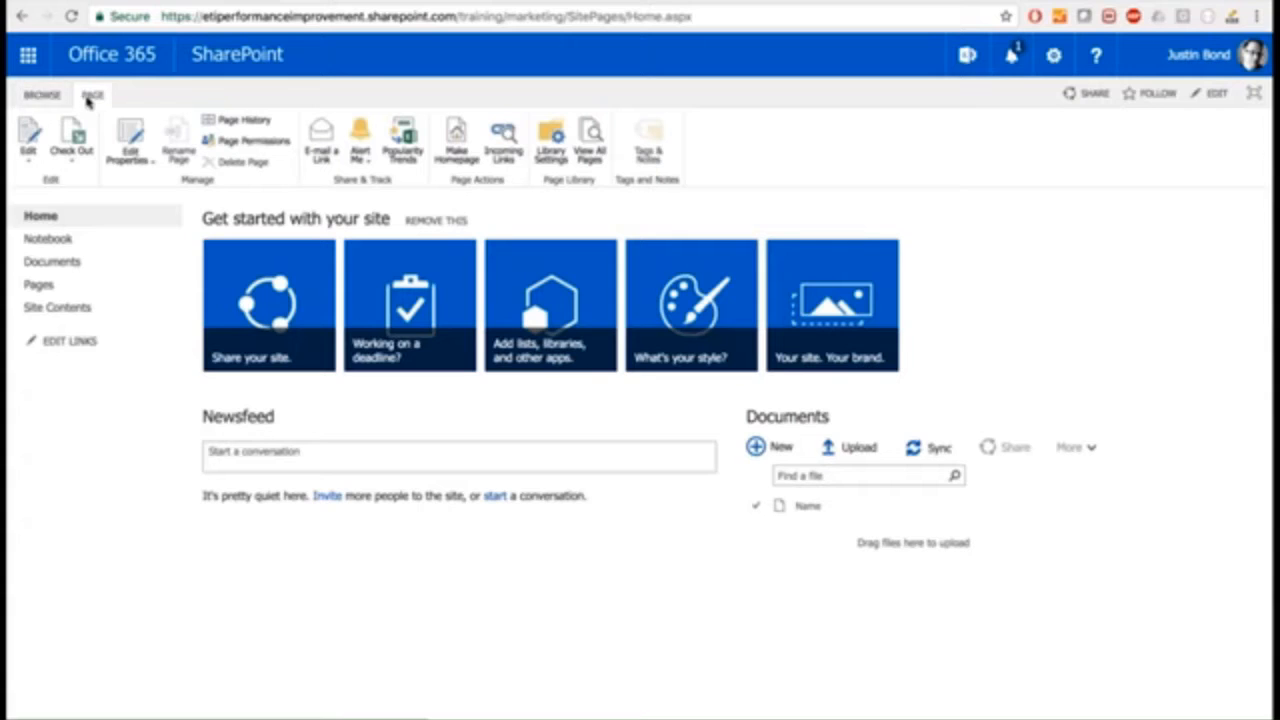
left_click(1055, 58)
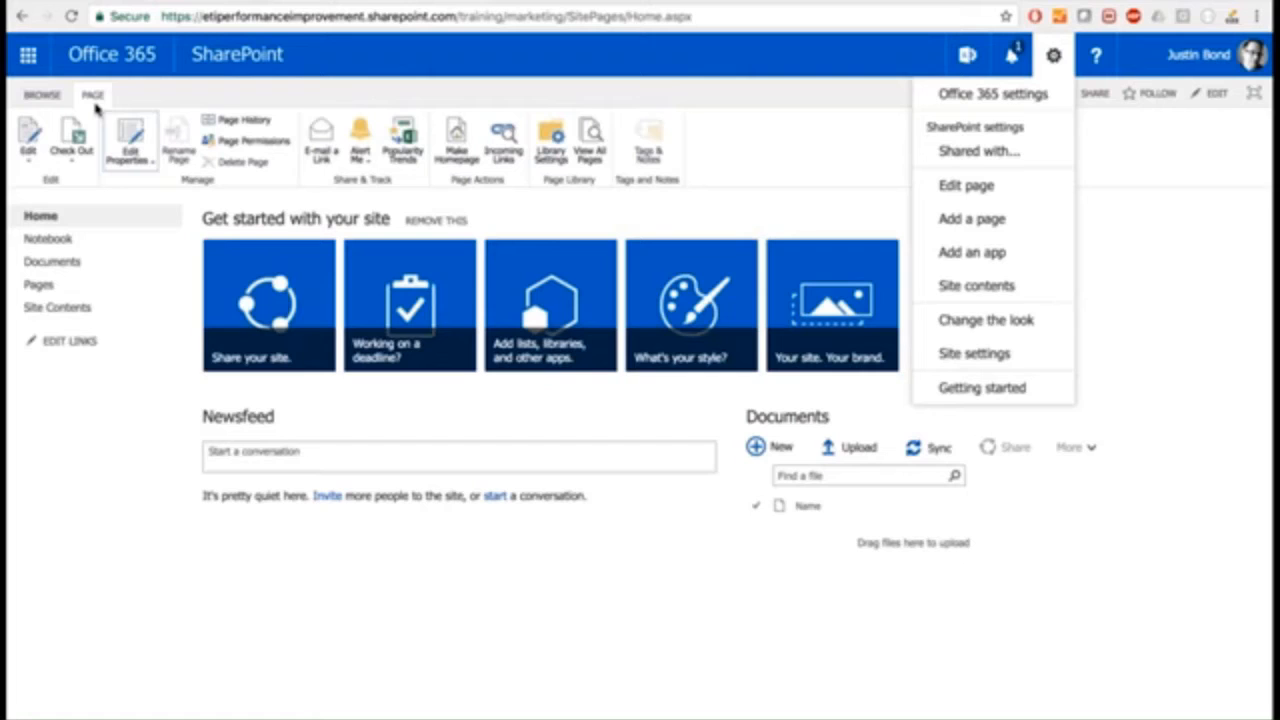
left_click(45, 95)
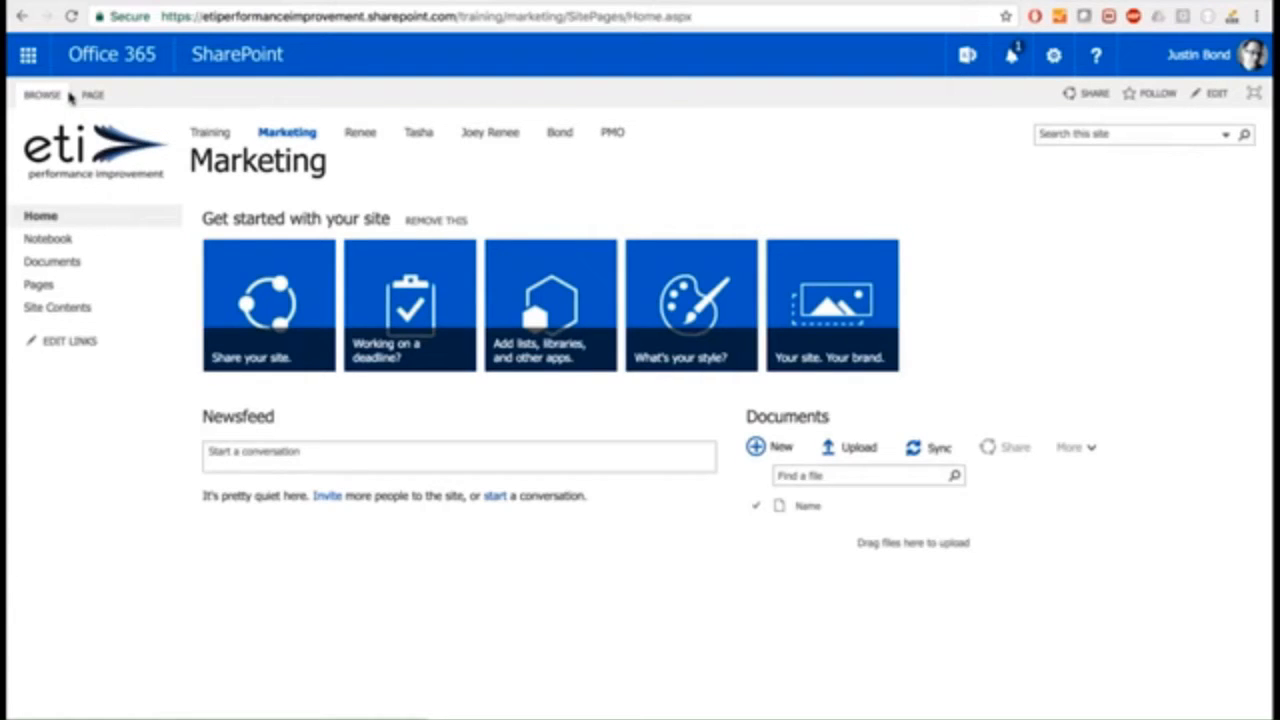
Put the Marketing home page into edit mode and save the page.
left_click(91, 95)
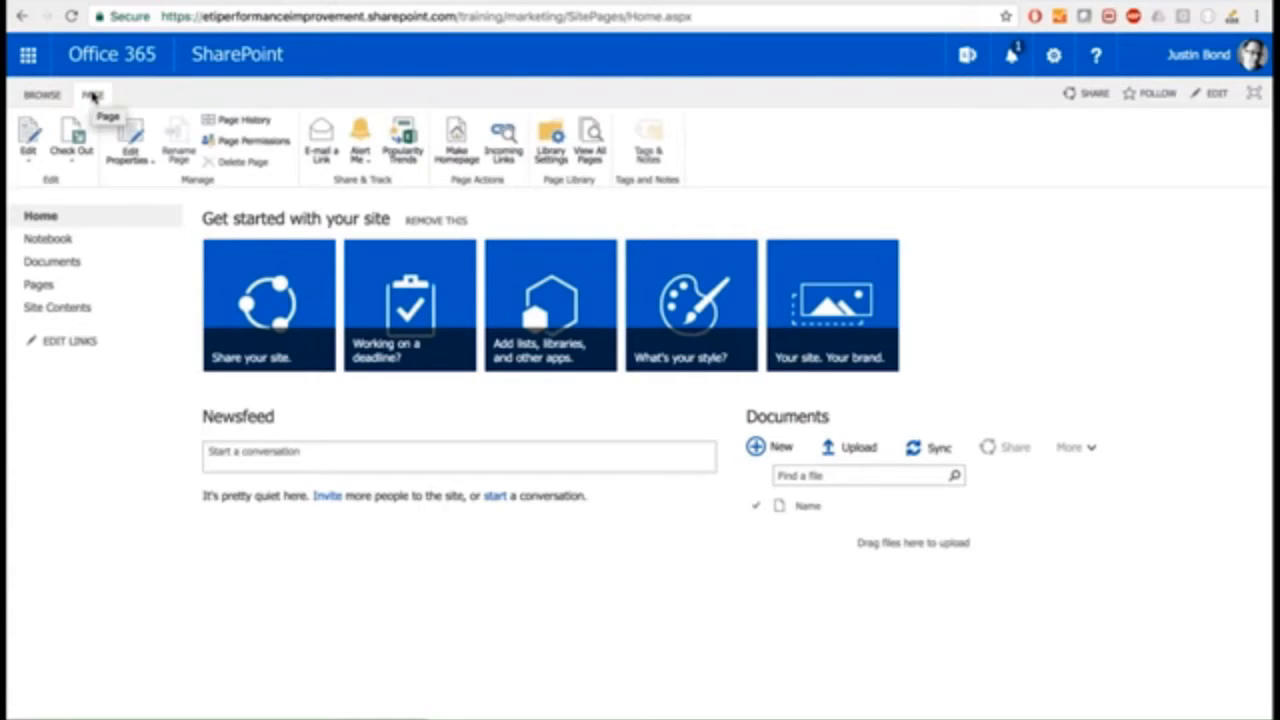
left_click(27, 135)
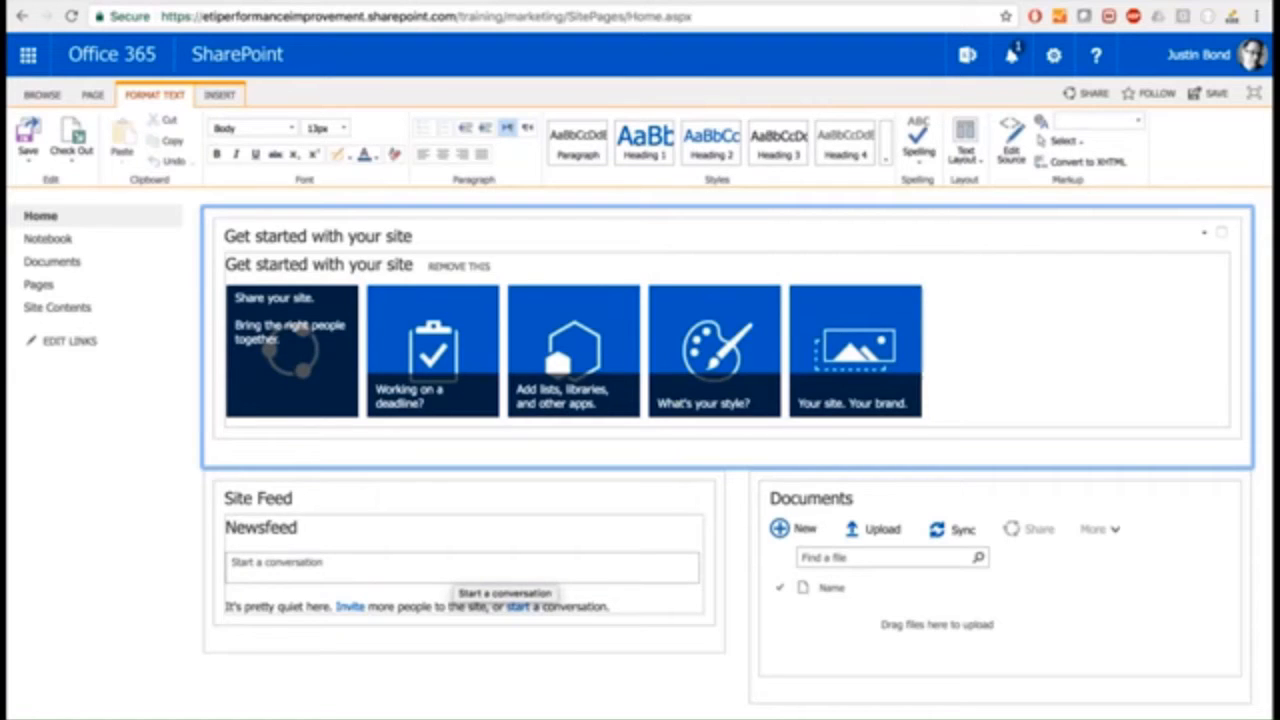
left_click(28, 132)
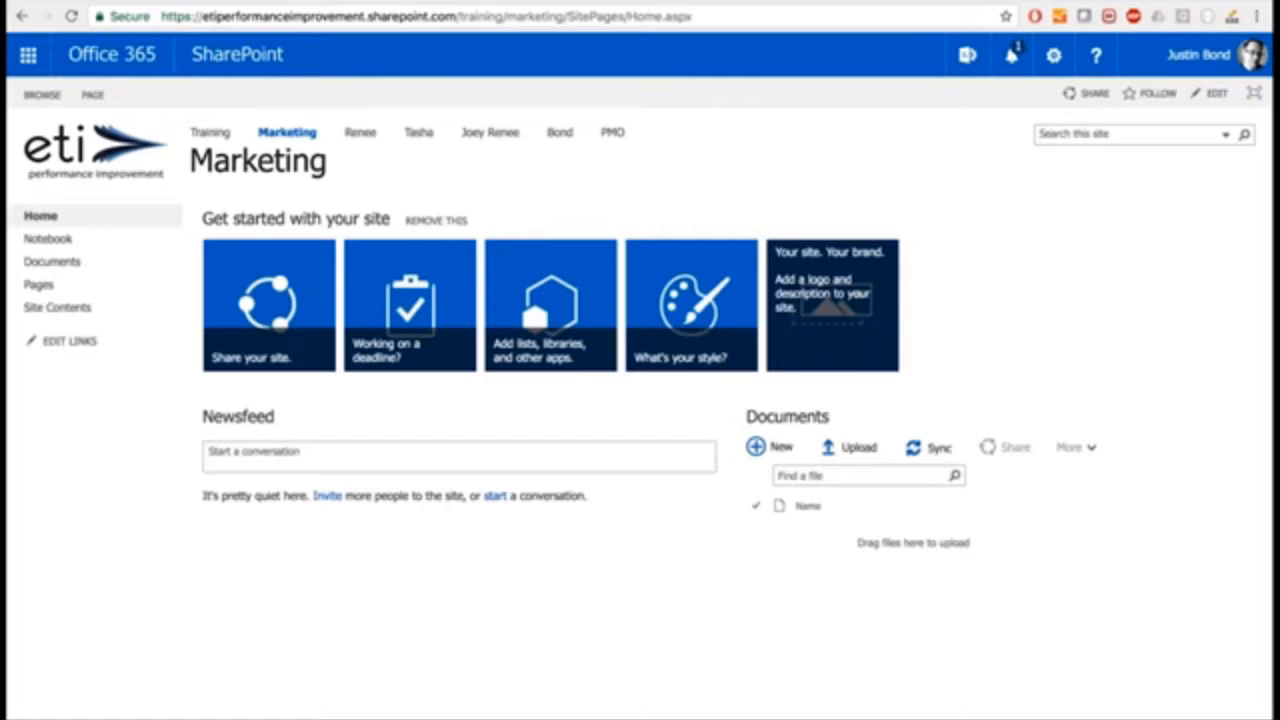
Open the Marketing site's page for adding an app and look through both pages of available apps.
left_click(1047, 68)
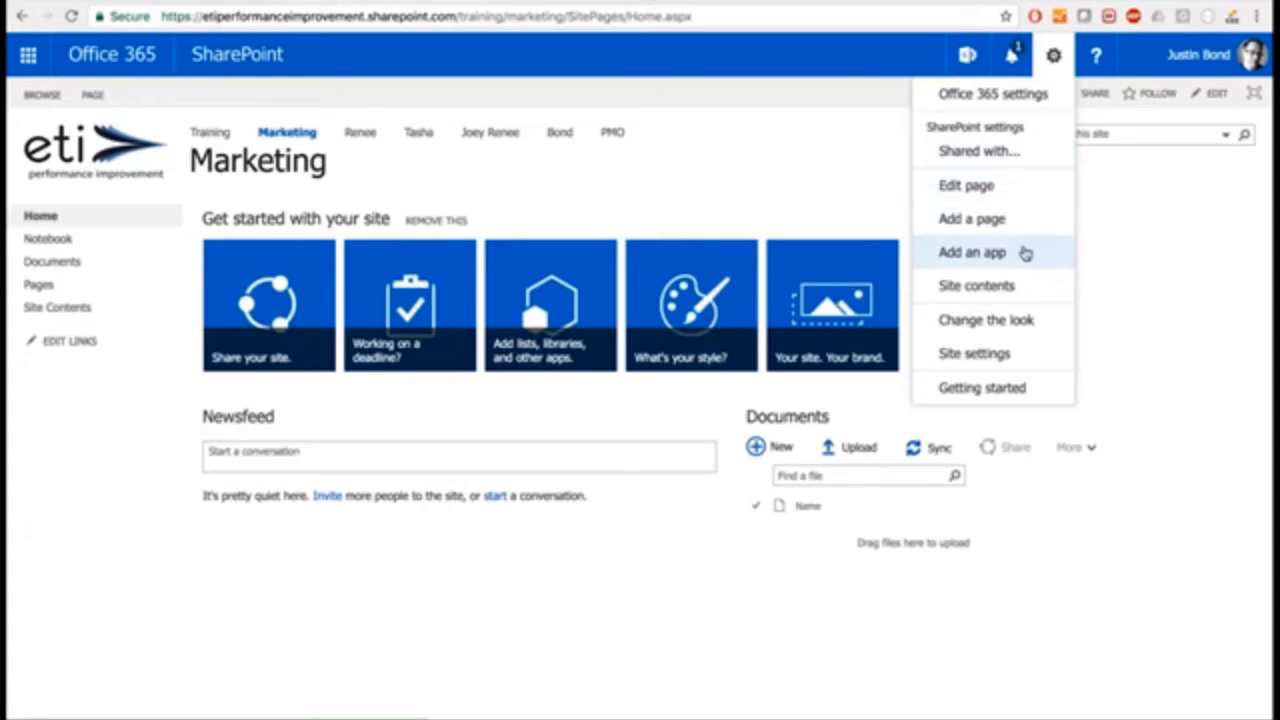
left_click(971, 258)
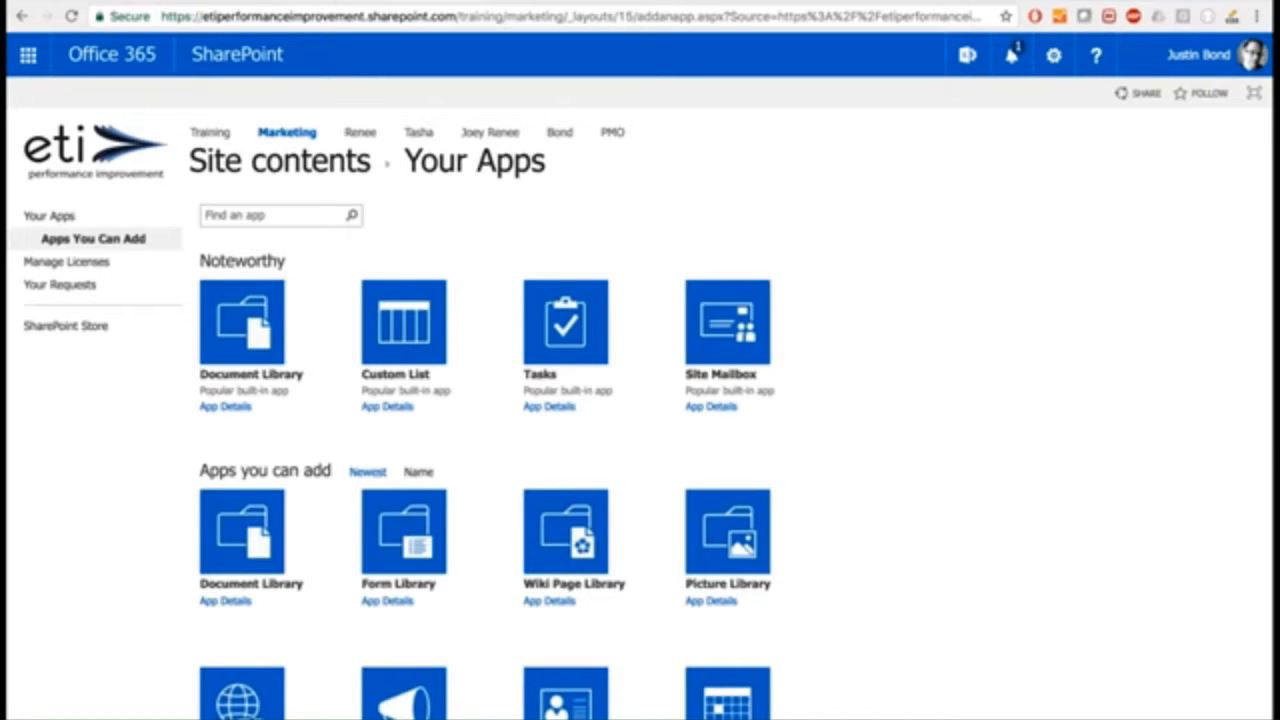
scroll(640, 416, "down", 1)
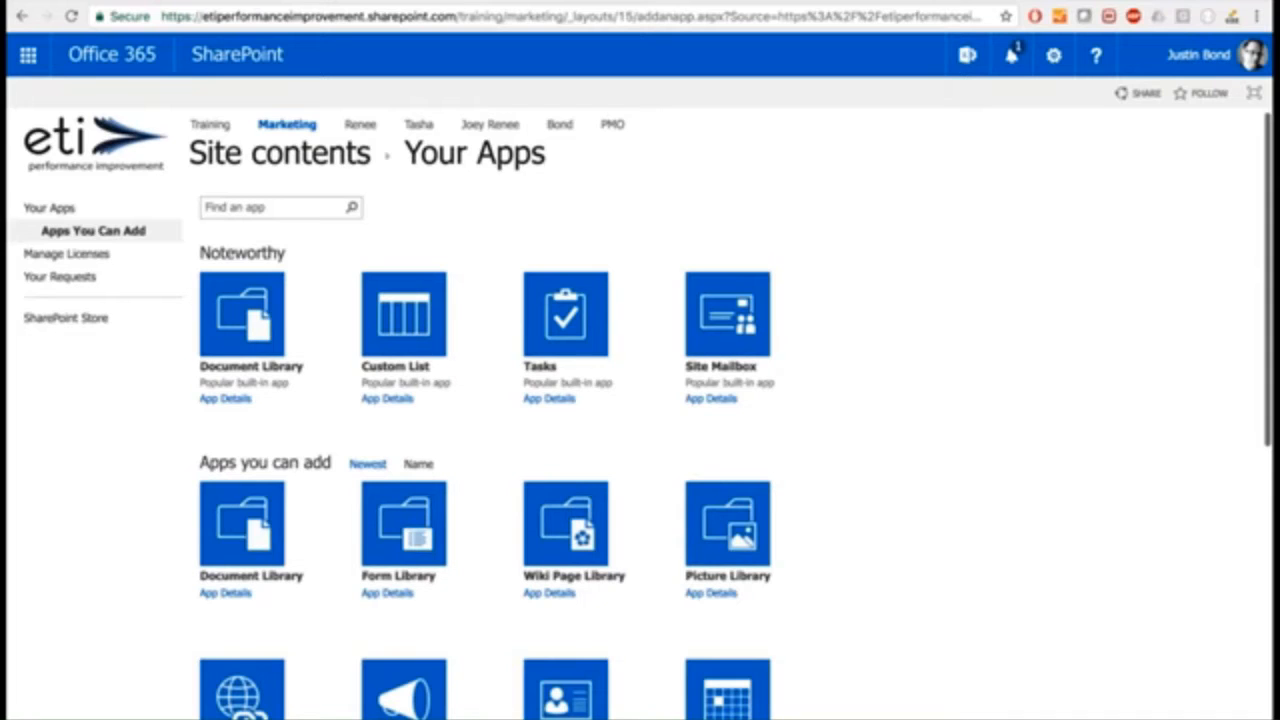
scroll(640, 416, "down", 5)
scroll(640, 416, "up", 3)
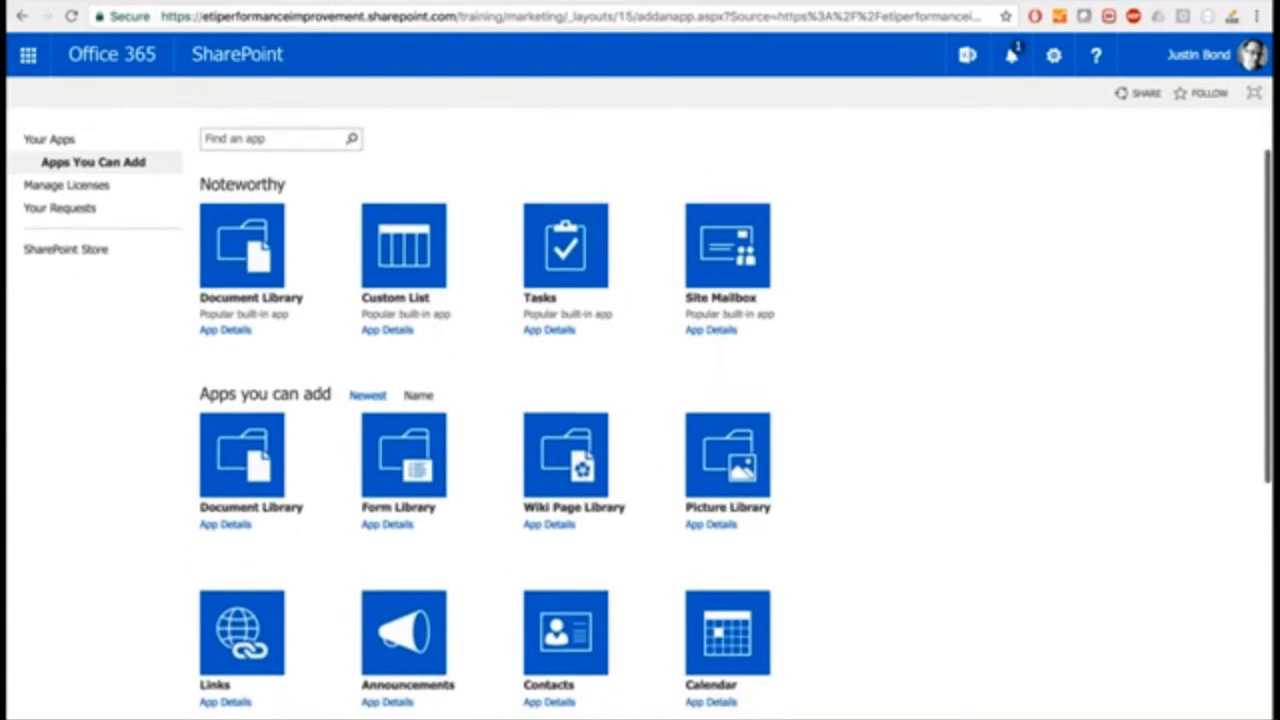
scroll(640, 412, "down", 1)
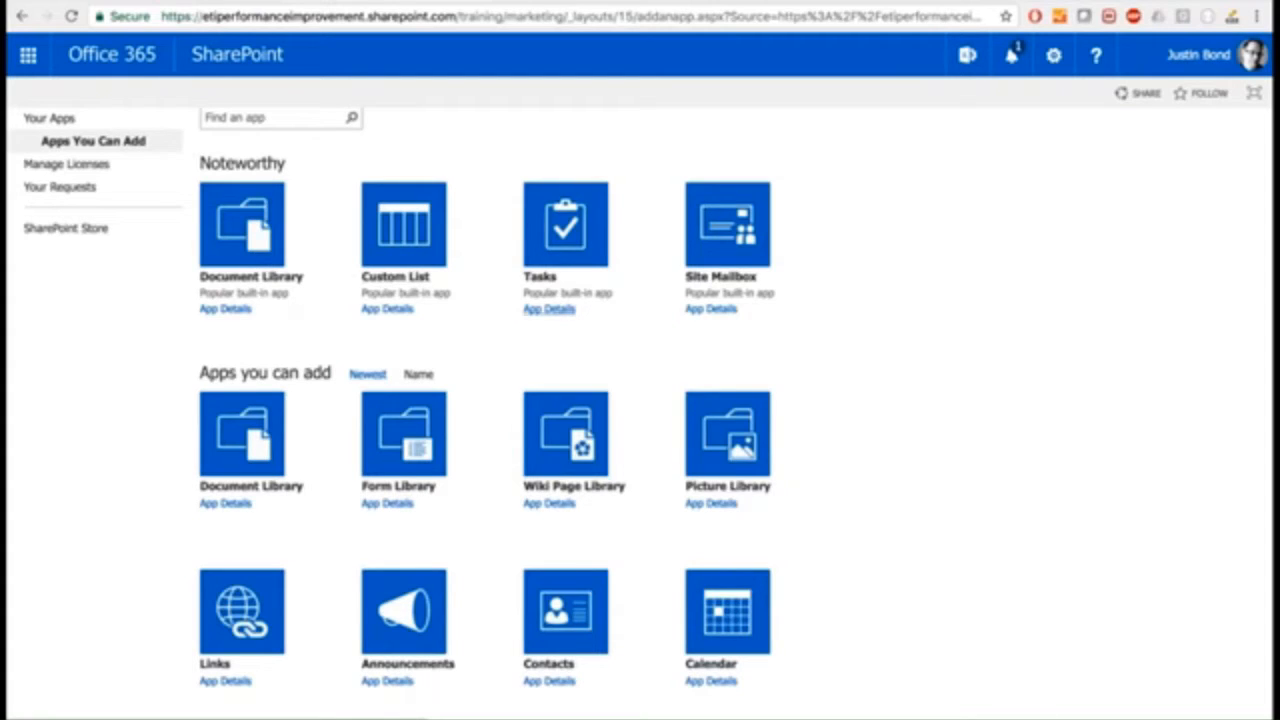
scroll(571, 245, "down", 1)
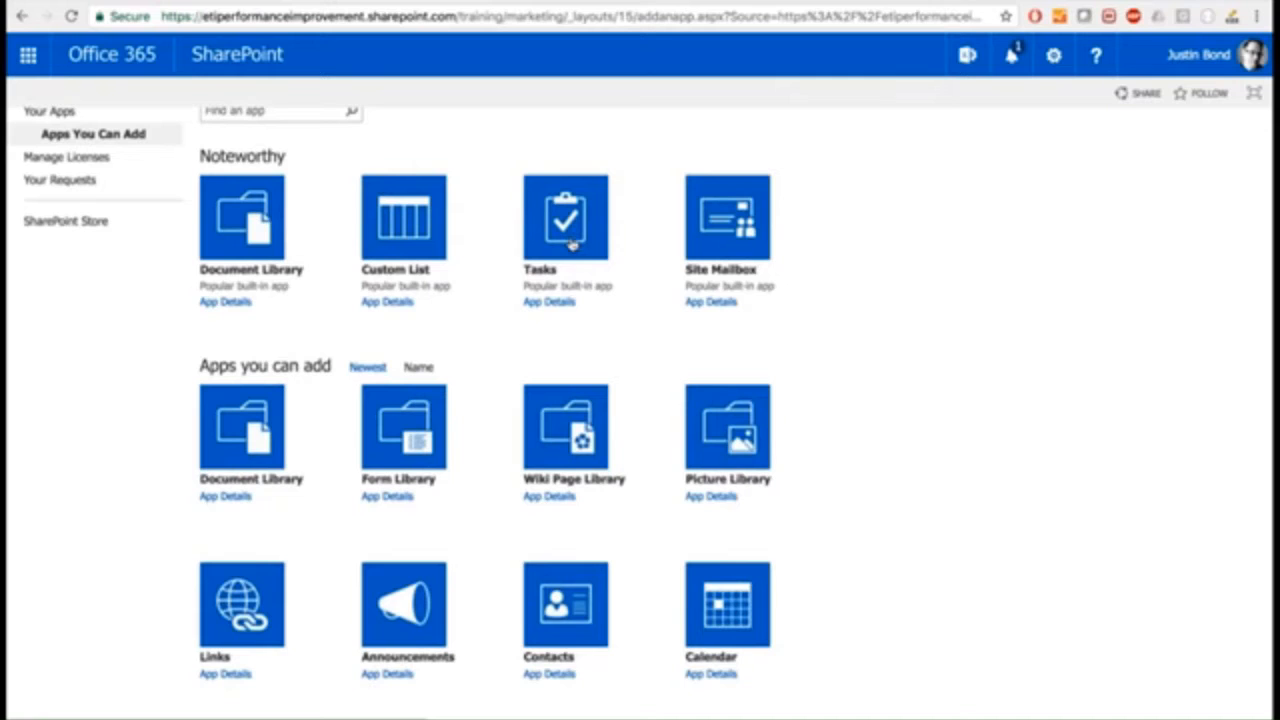
scroll(571, 245, "down", 2)
scroll(571, 245, "down", 3)
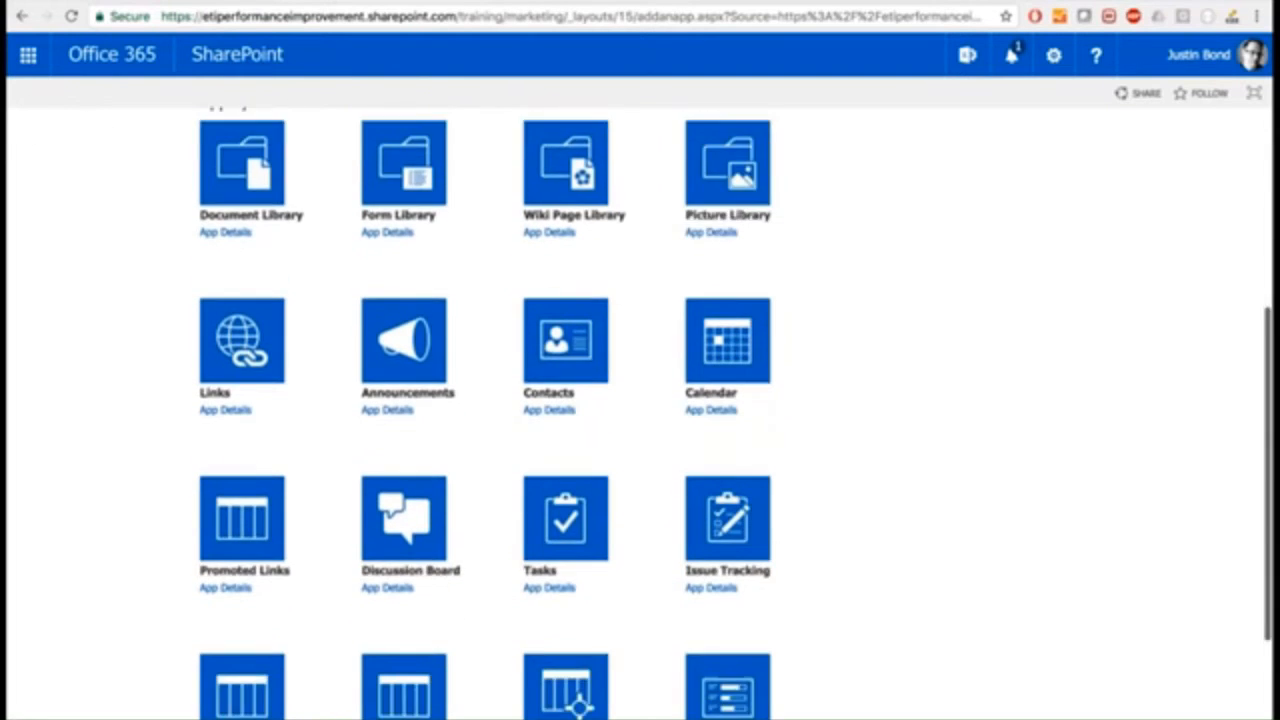
scroll(571, 245, "down", 1)
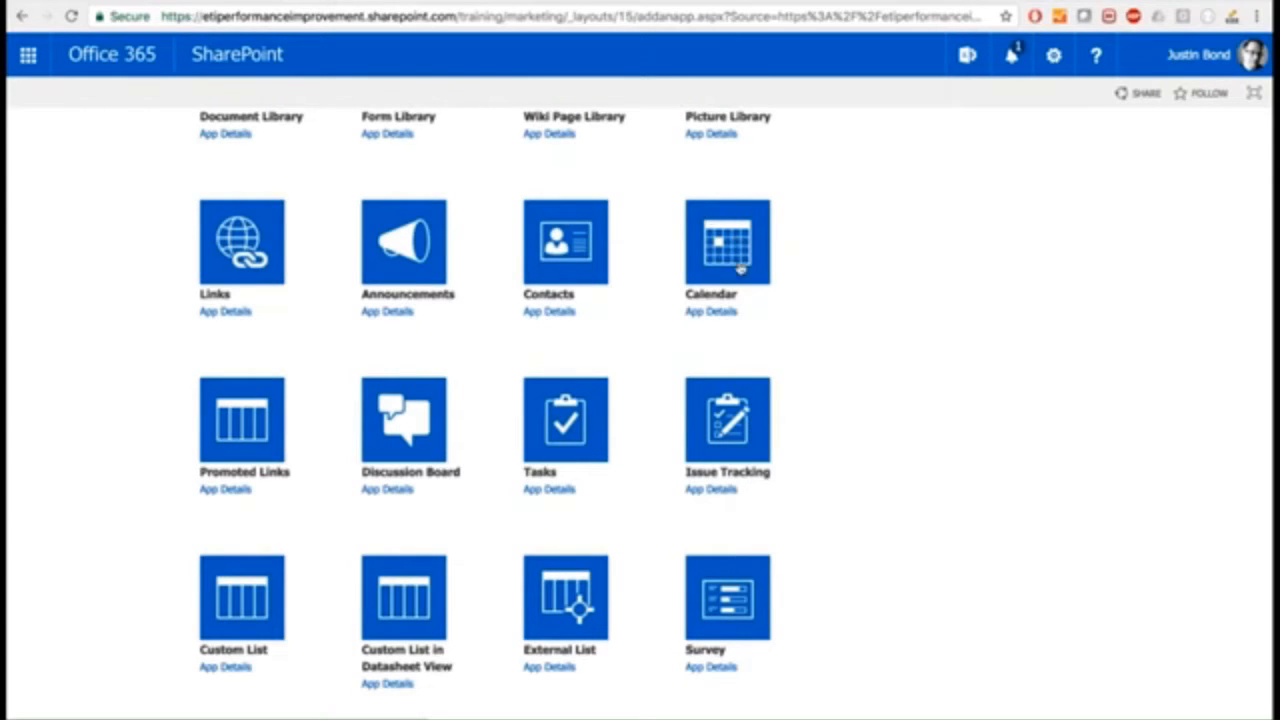
scroll(737, 240, "down", 1)
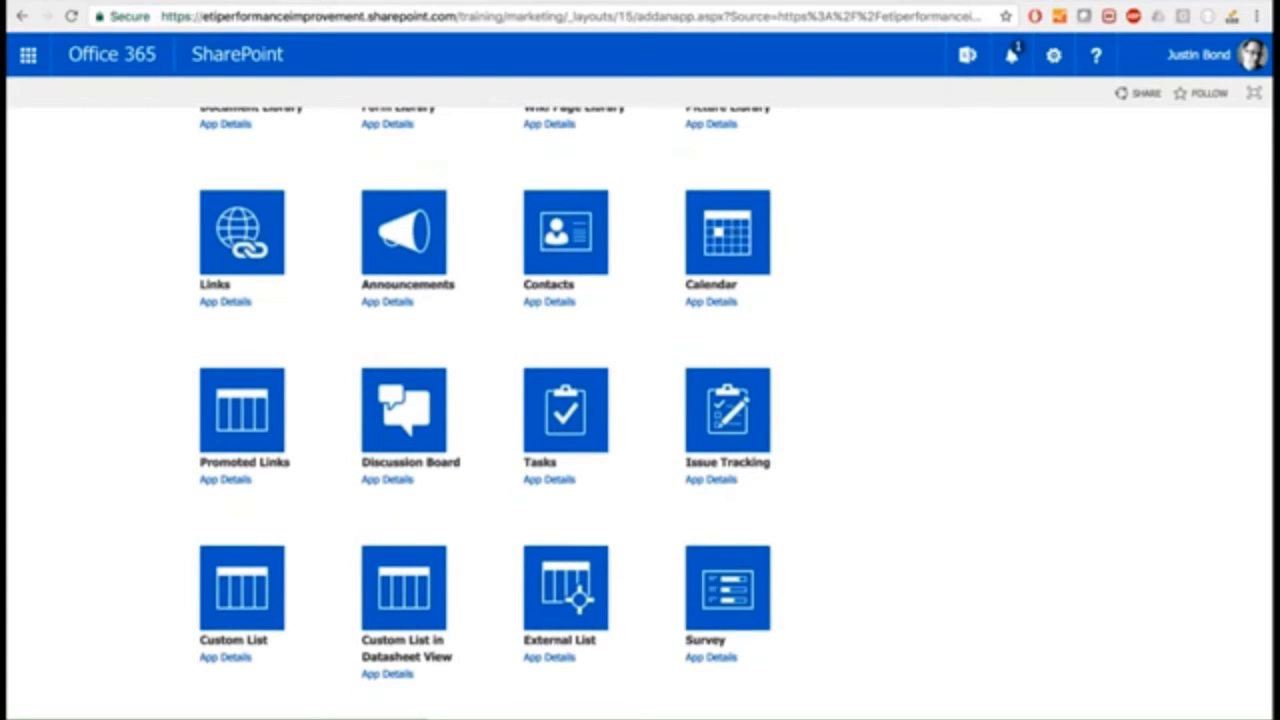
scroll(700, 480, "down", 1)
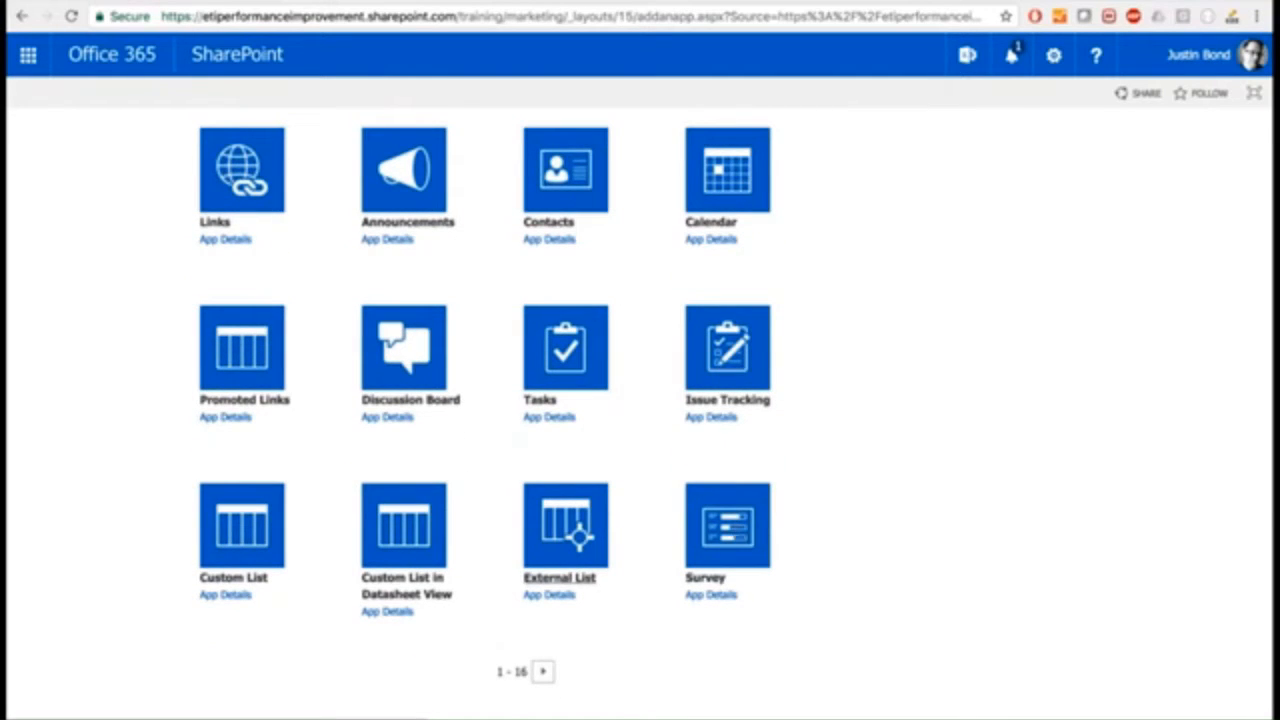
left_click(543, 671)
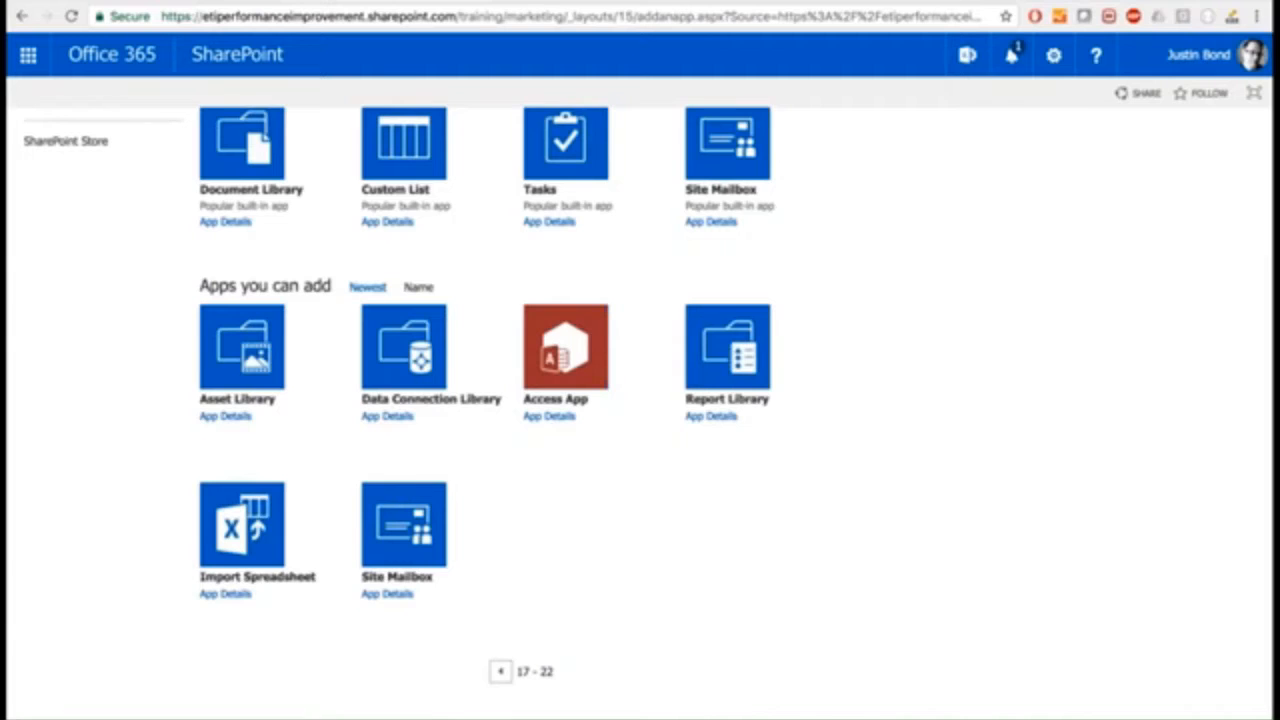
left_click(500, 671)
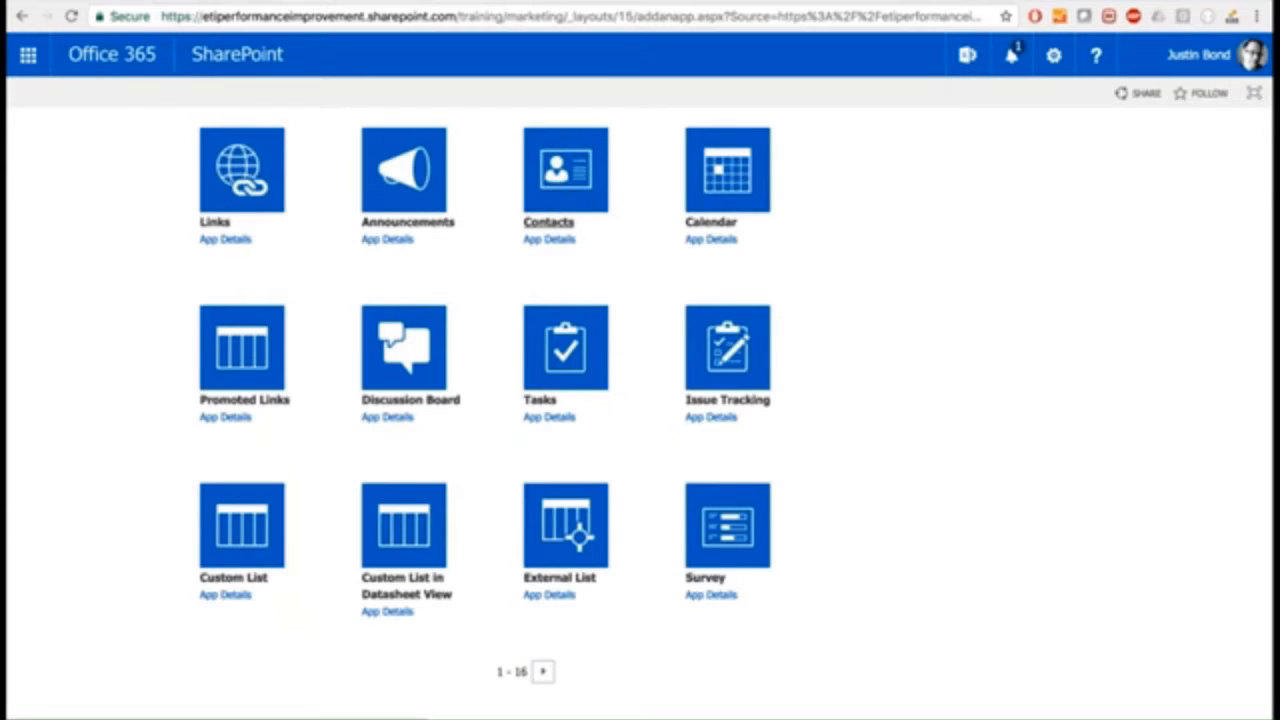
Add a Calendar app named Training to the Marketing site.
scroll(603, 251, "up", 2)
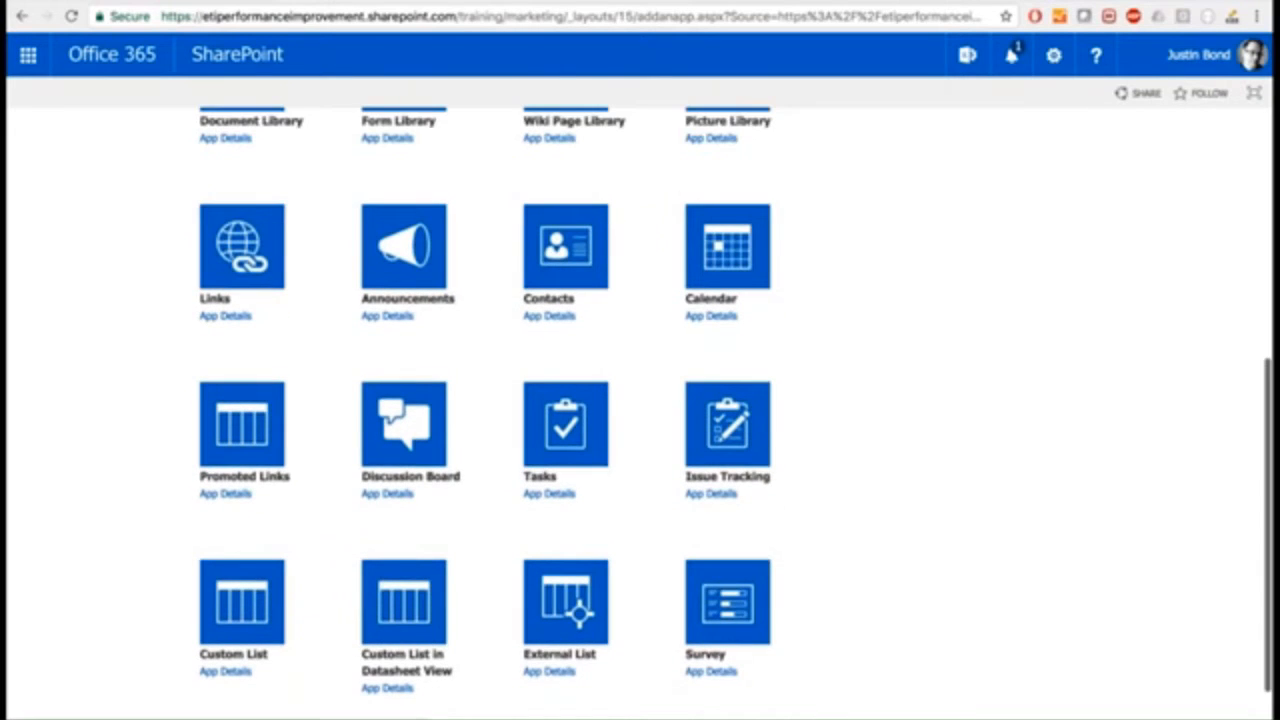
left_click(705, 243)
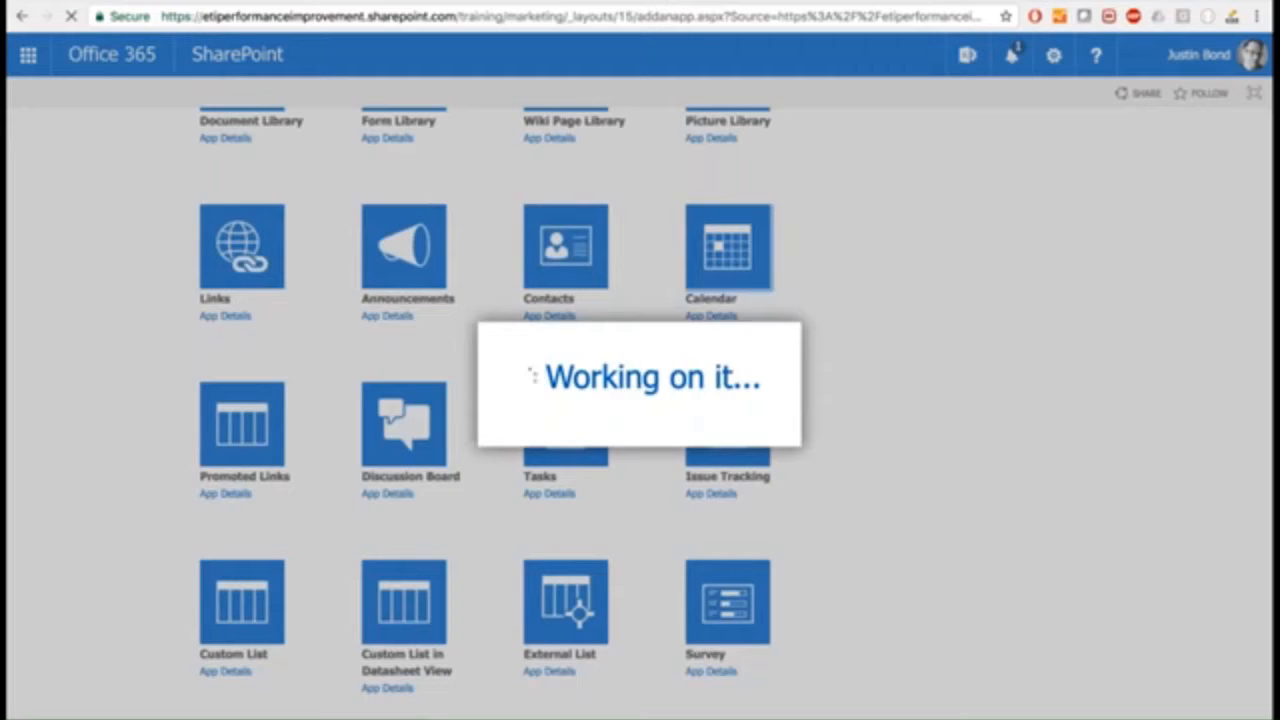
type("T")
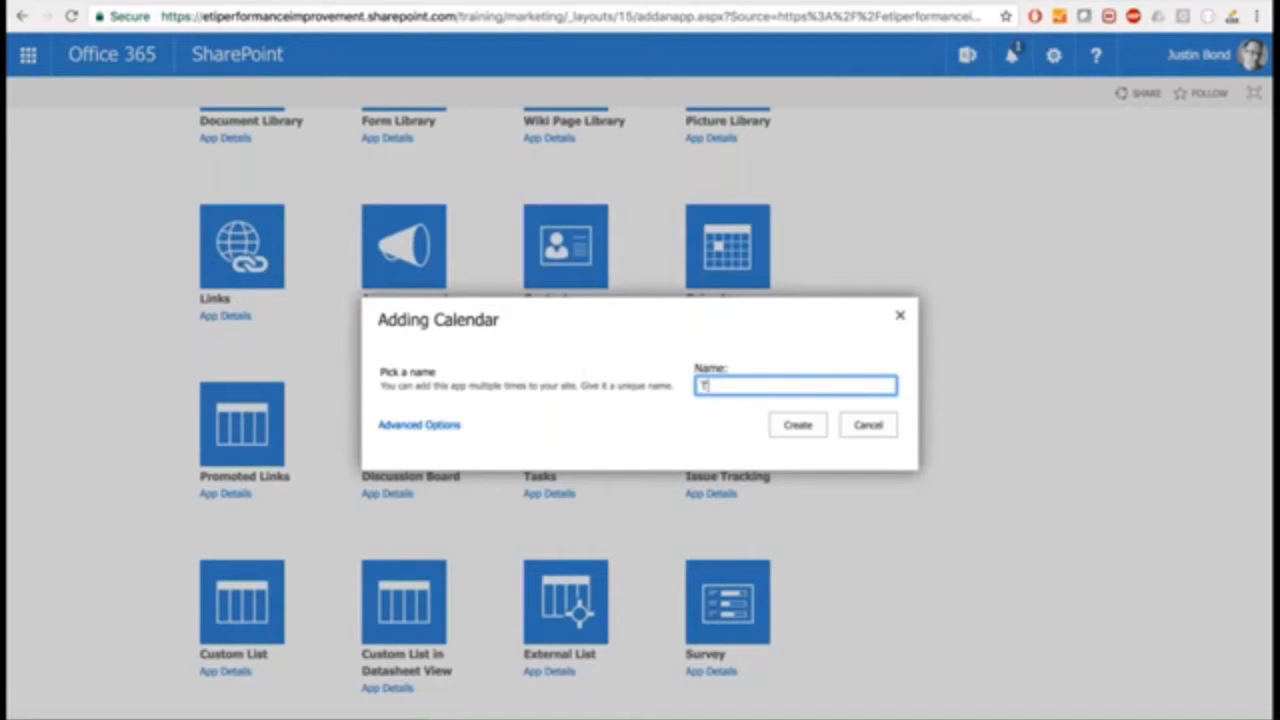
type("raining")
left_click(781, 426)
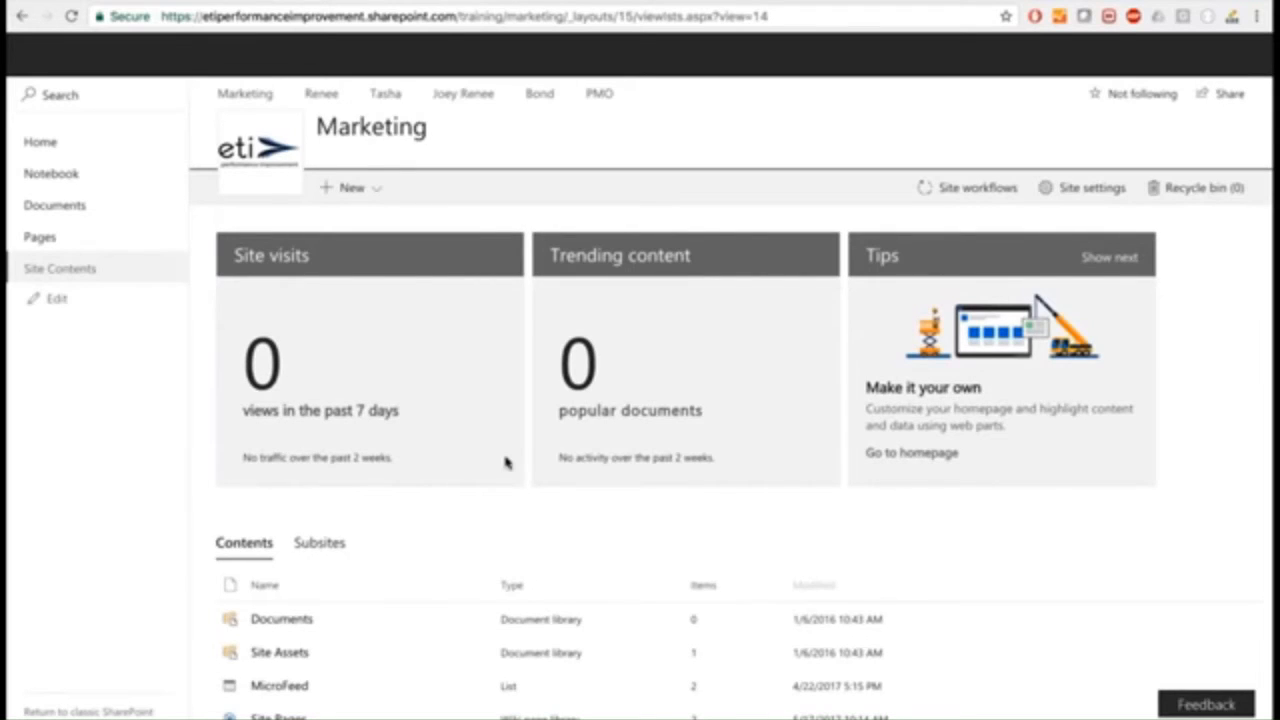
Open the Training events list from the site contents and view its calendar by day and by week.
scroll(505, 462, "down", 1)
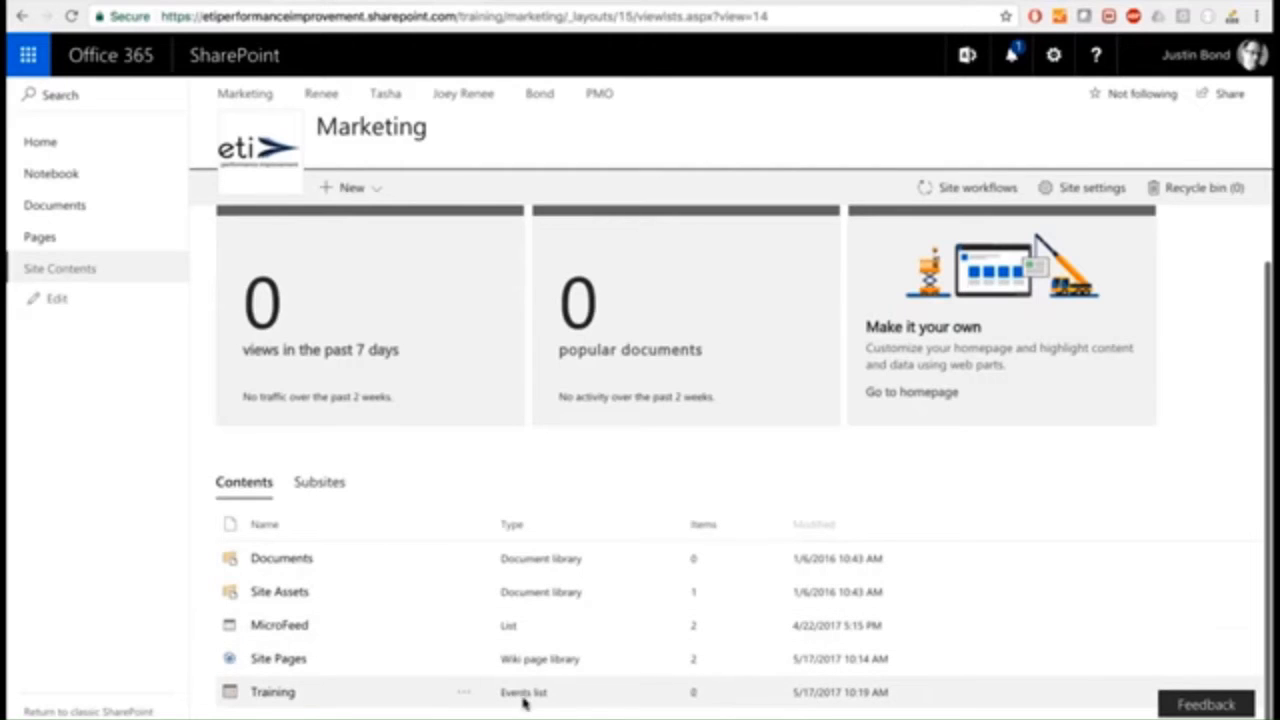
left_click(270, 691)
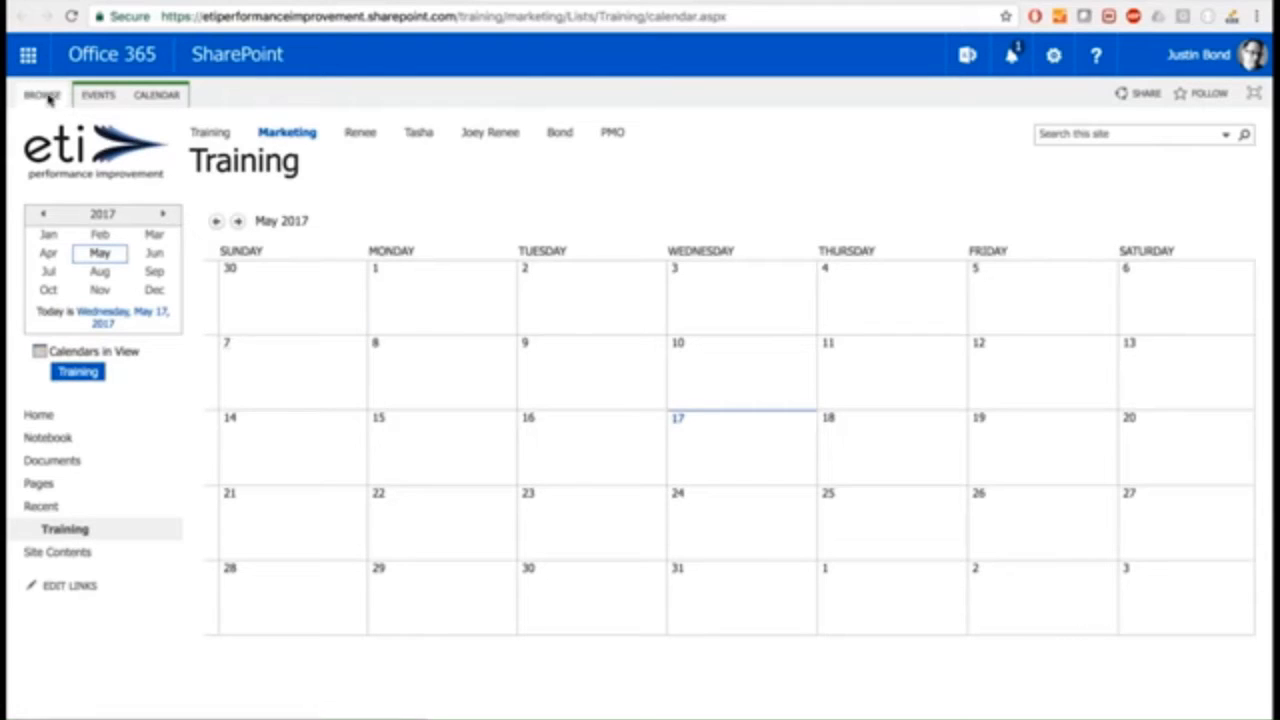
left_click(157, 96)
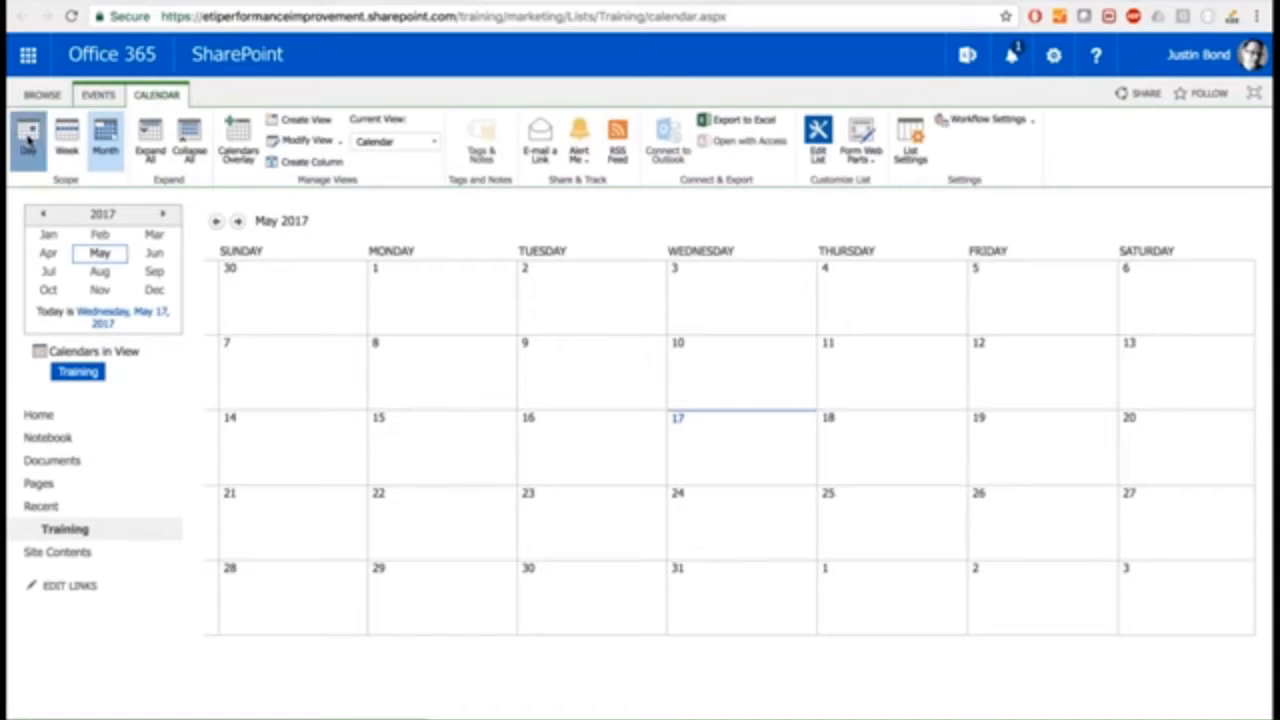
left_click(29, 140)
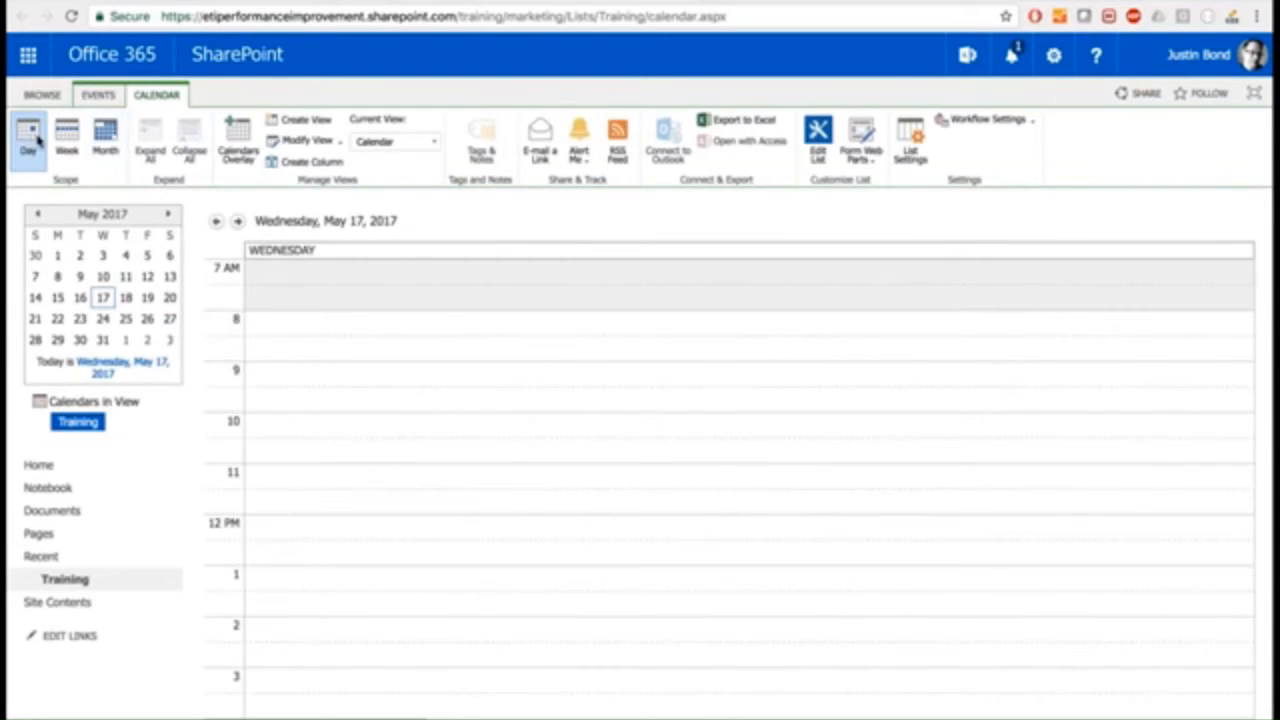
left_click(67, 140)
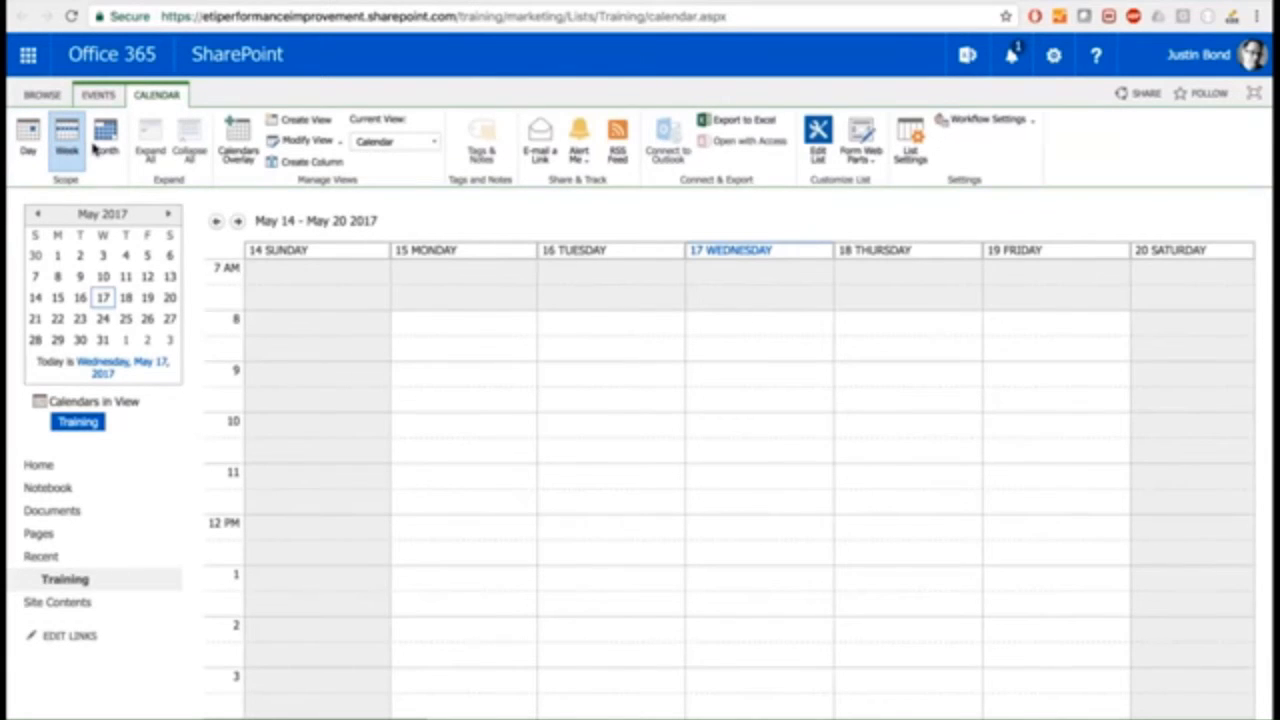
left_click(240, 147)
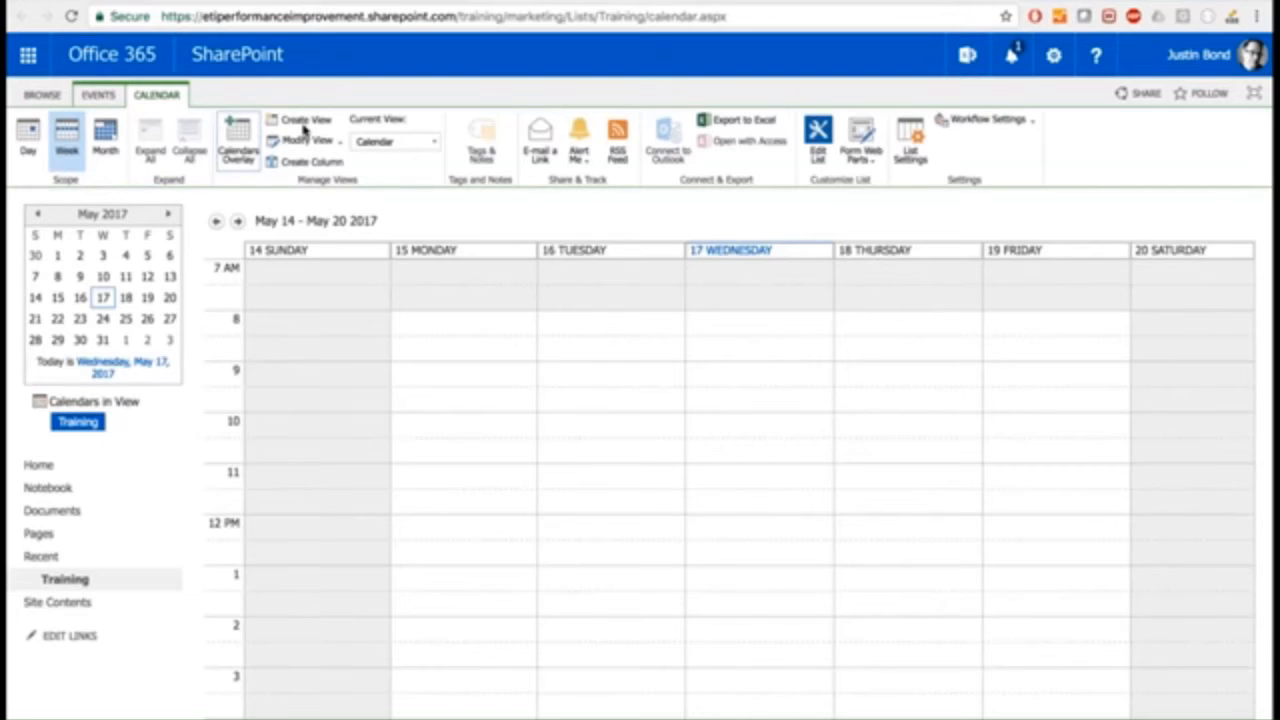
Leave the Training calendar's view options and open the Marketing site's page for adding an app.
left_click(48, 96)
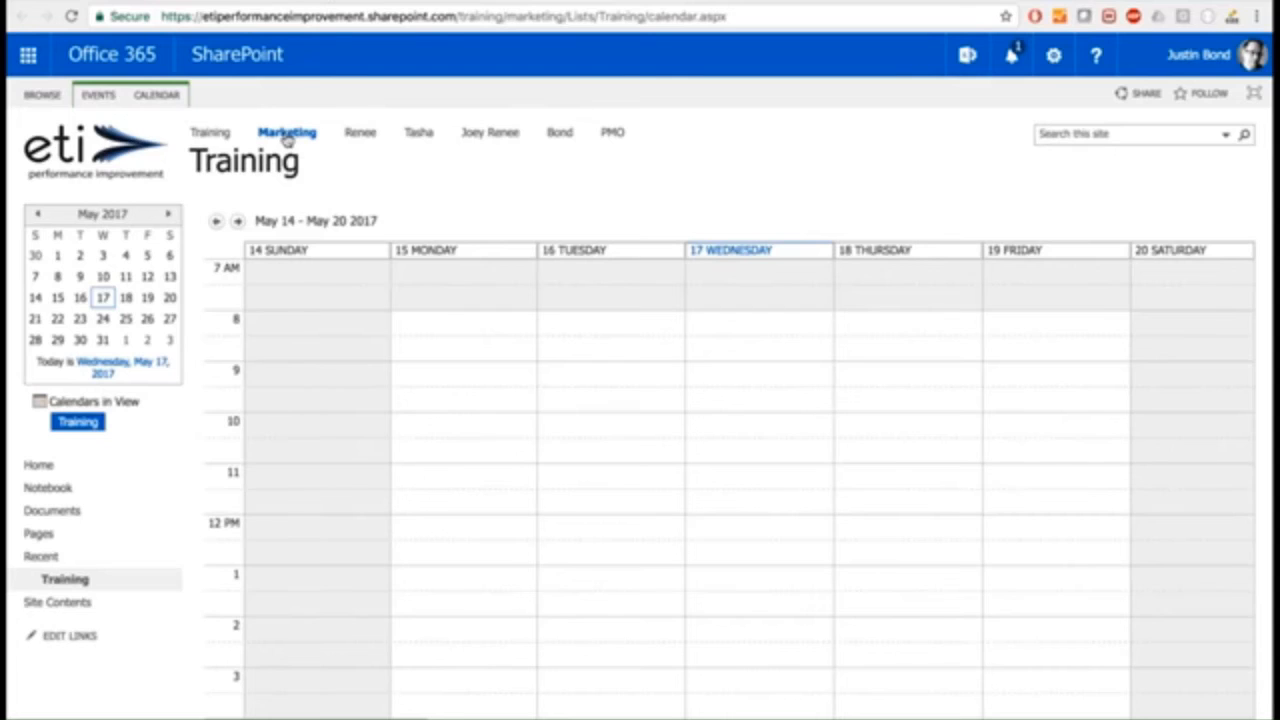
left_click(287, 135)
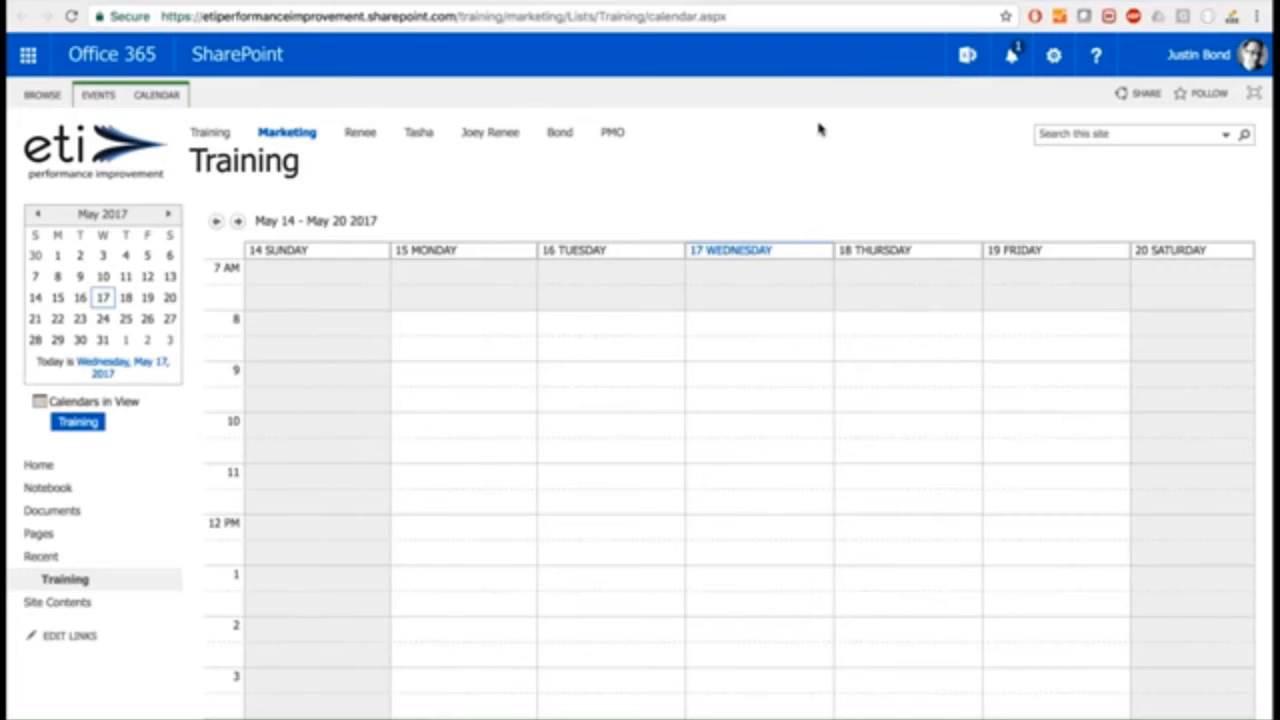
left_click(1053, 58)
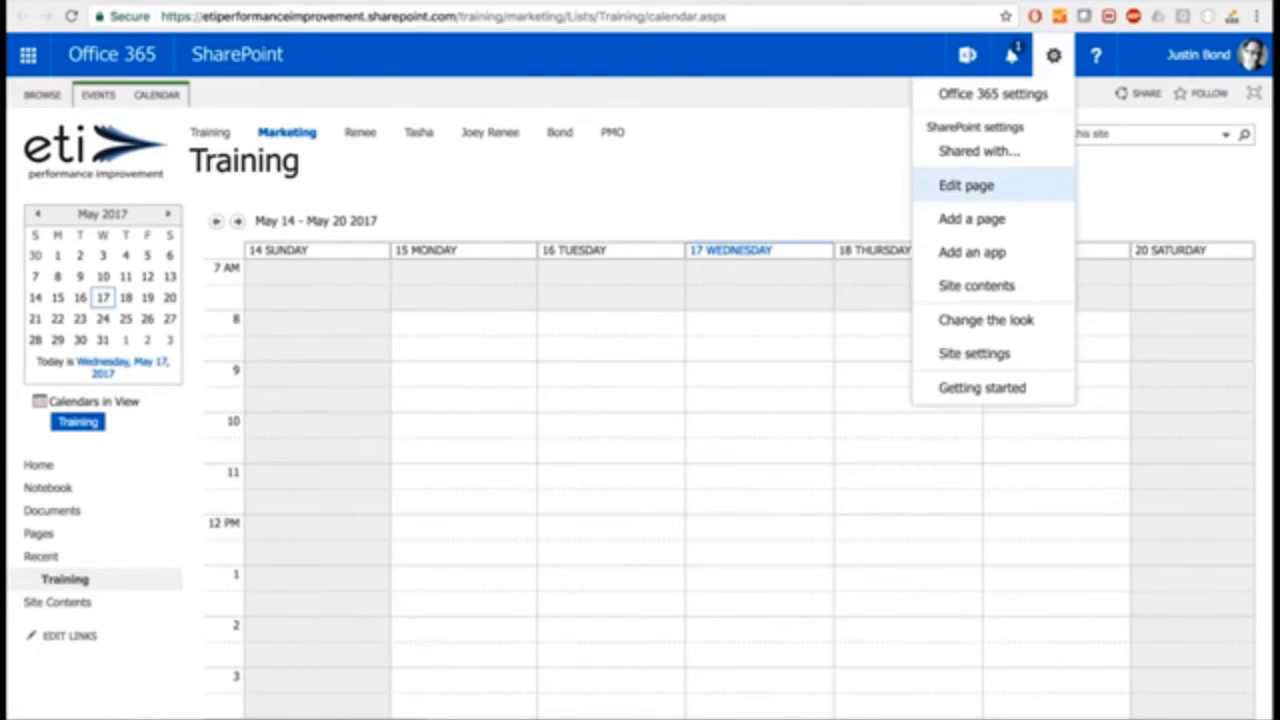
left_click(980, 250)
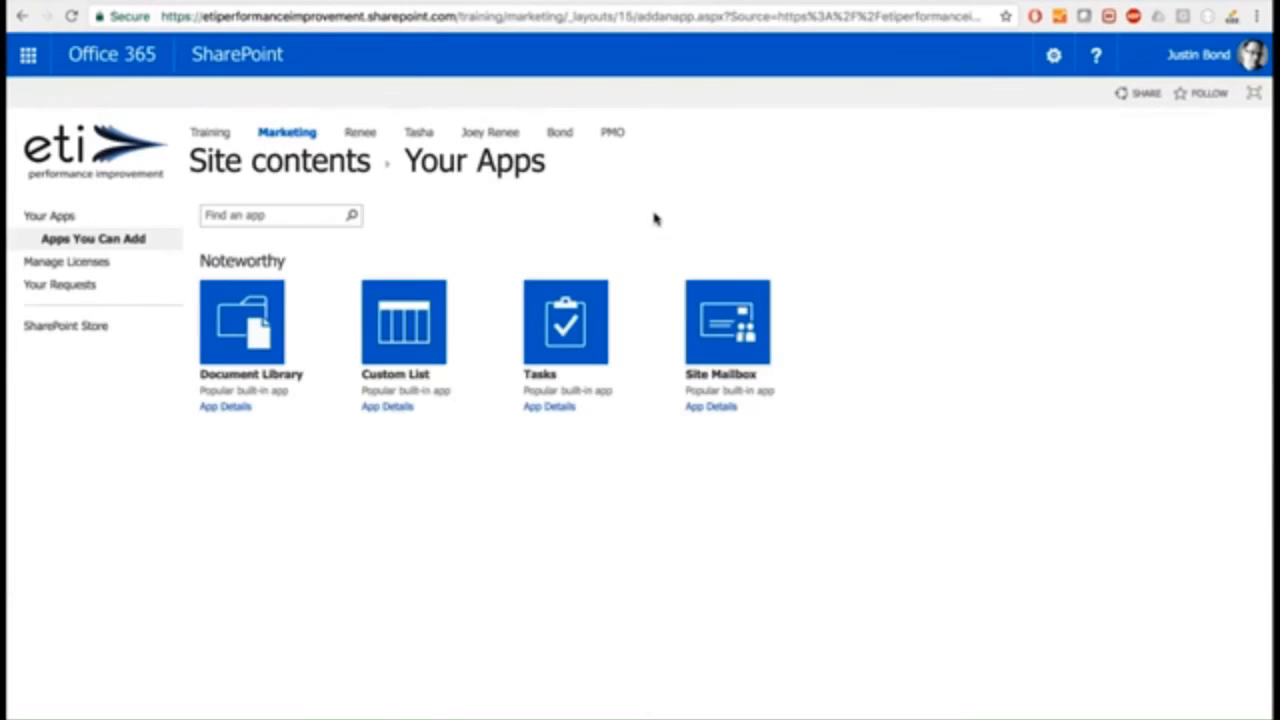
Add a Tasks app named Task Training to the Marketing site.
scroll(637, 282, "down", 1)
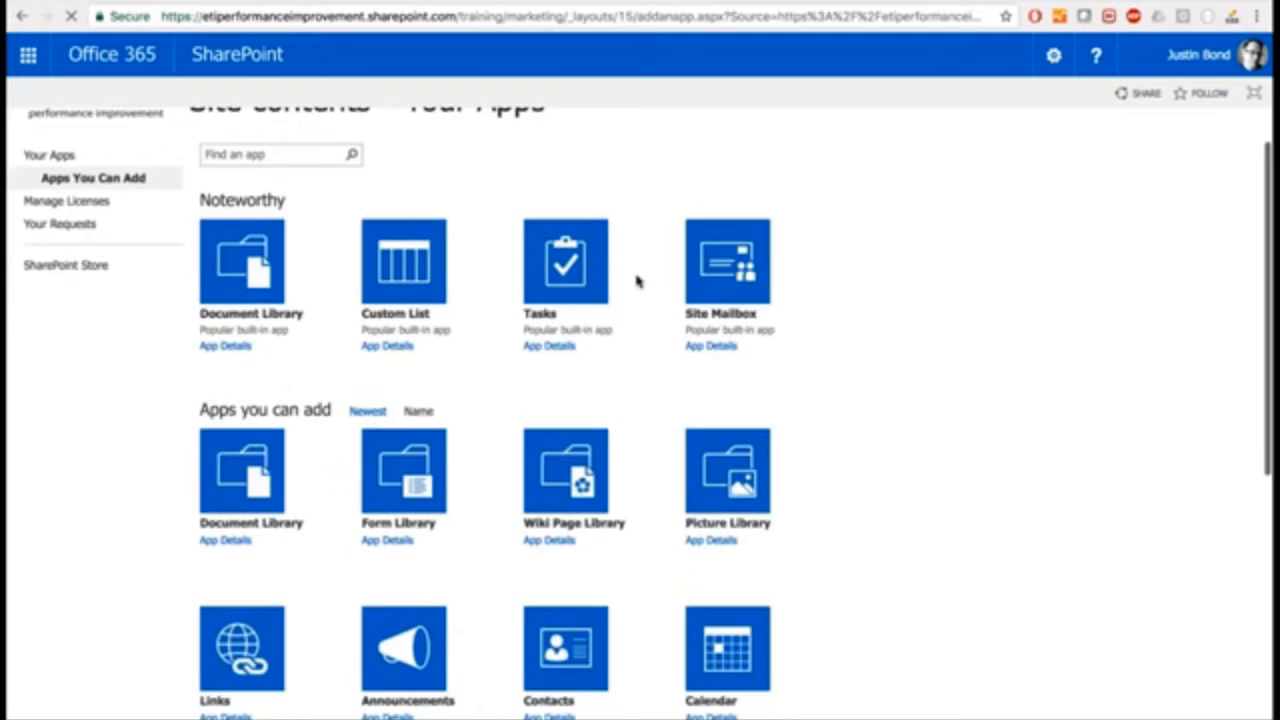
scroll(637, 282, "down", 1)
left_click(560, 240)
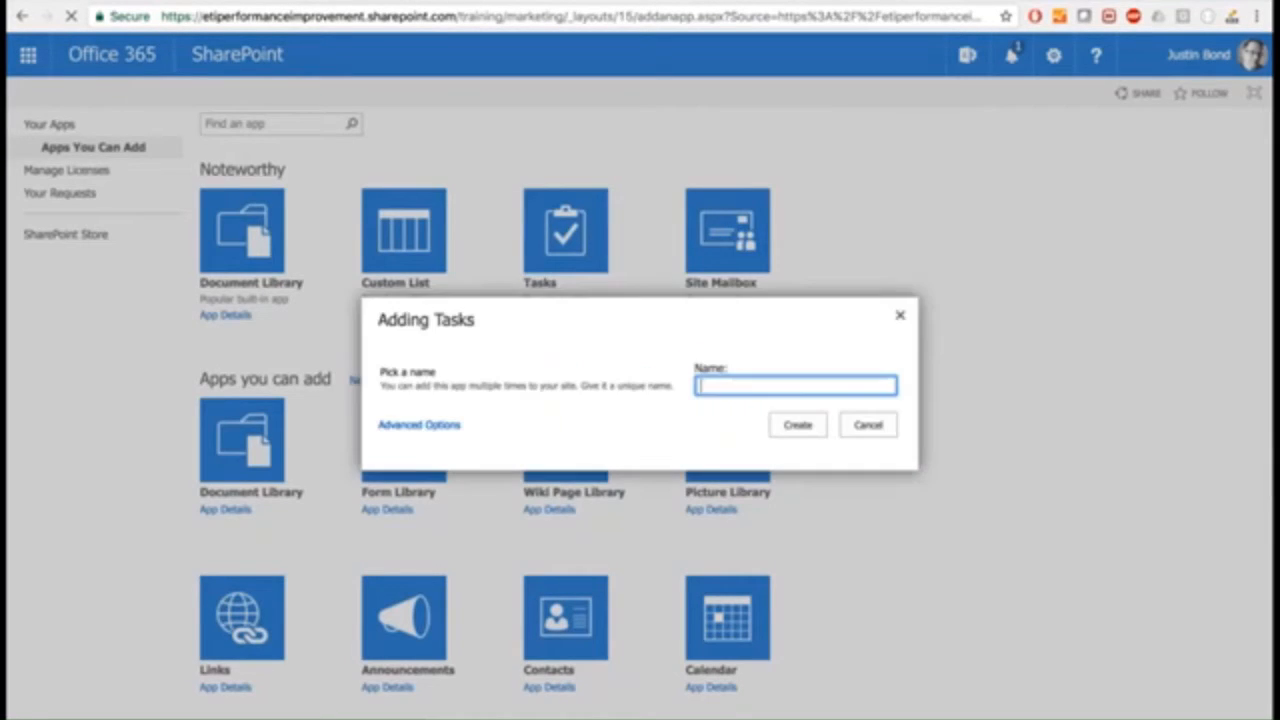
type("Task Tar")
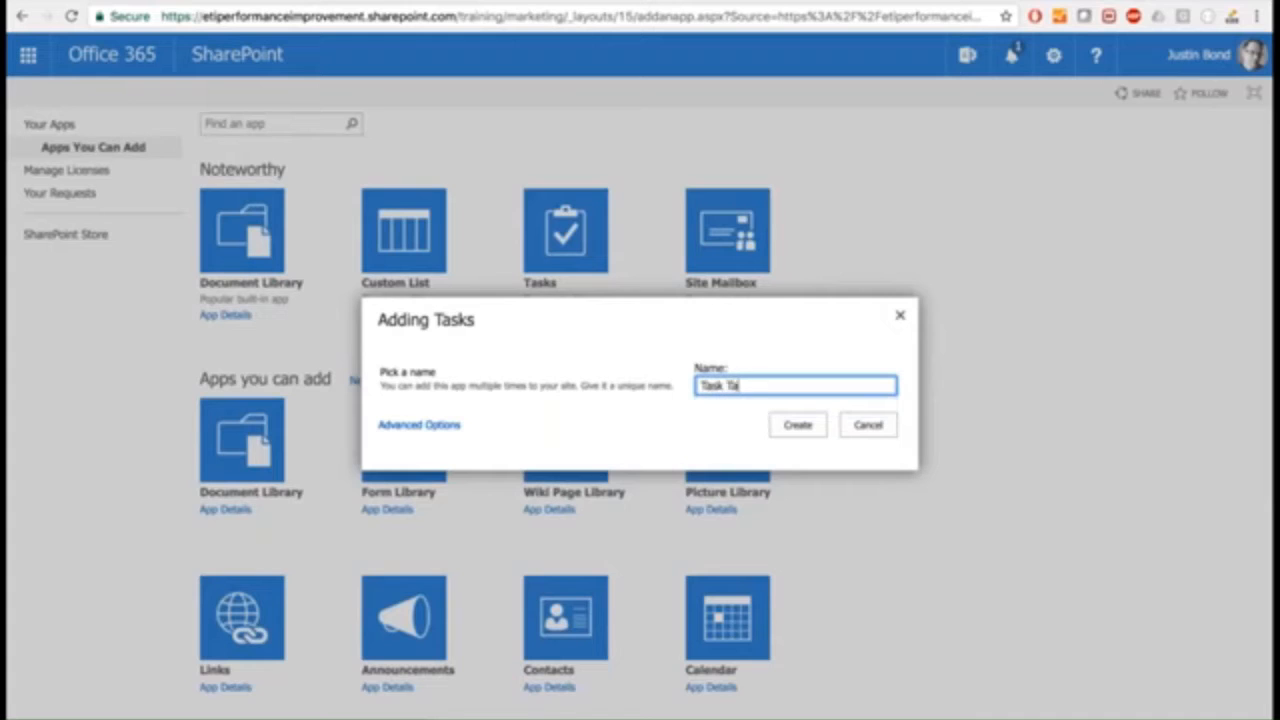
key("BackSpace")
key("BackSpace")
type("raining")
left_click(798, 426)
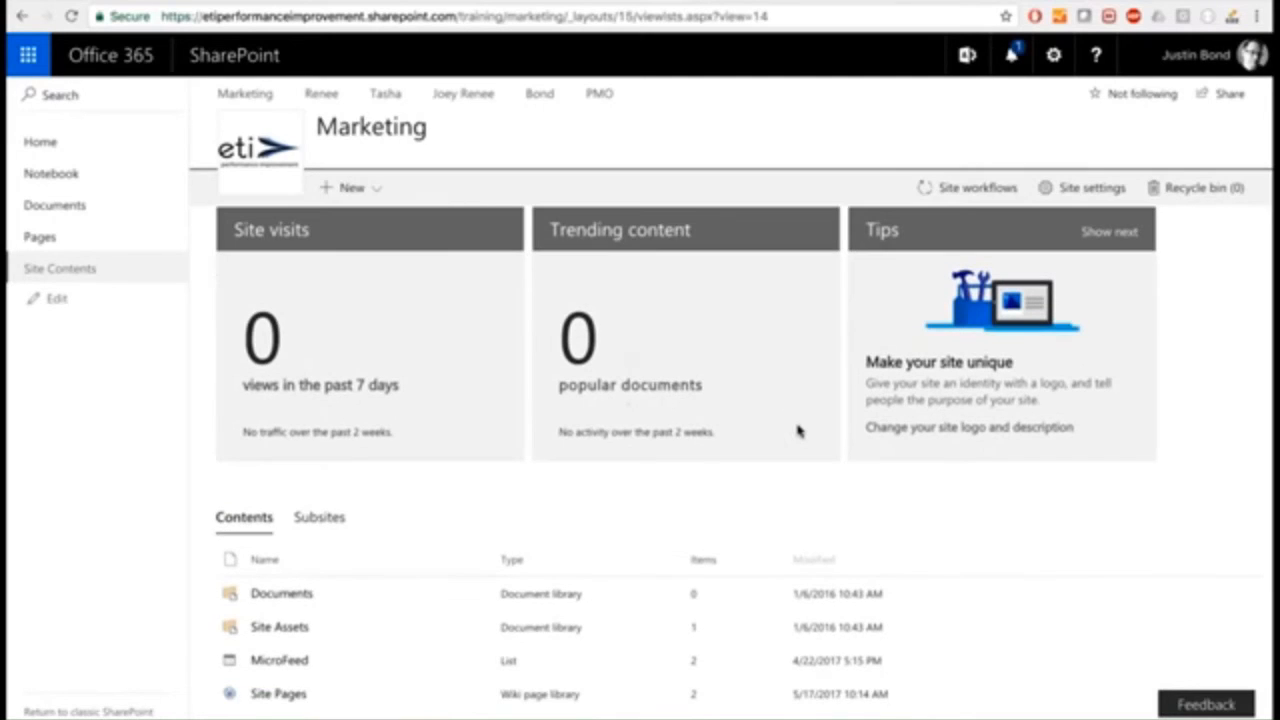
Open the Task Training list from the site contents and start a new task named Order Paper.
scroll(798, 430, "down", 2)
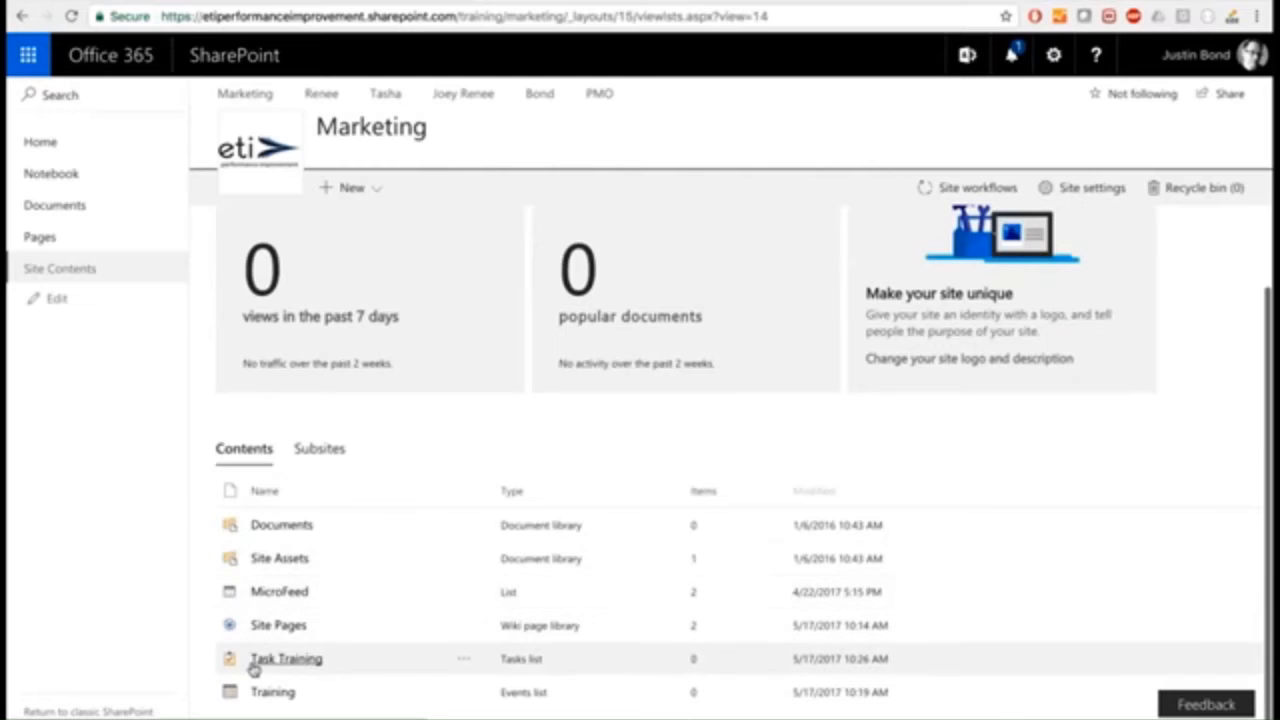
left_click(285, 660)
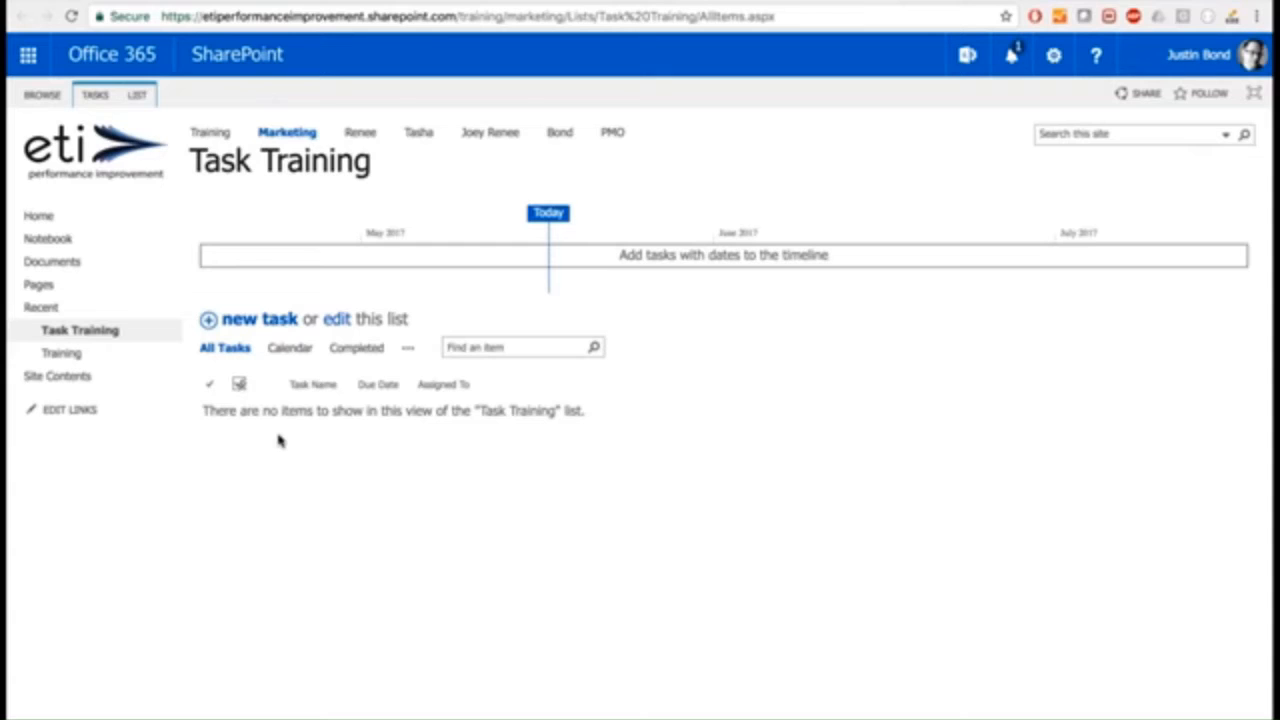
left_click(260, 327)
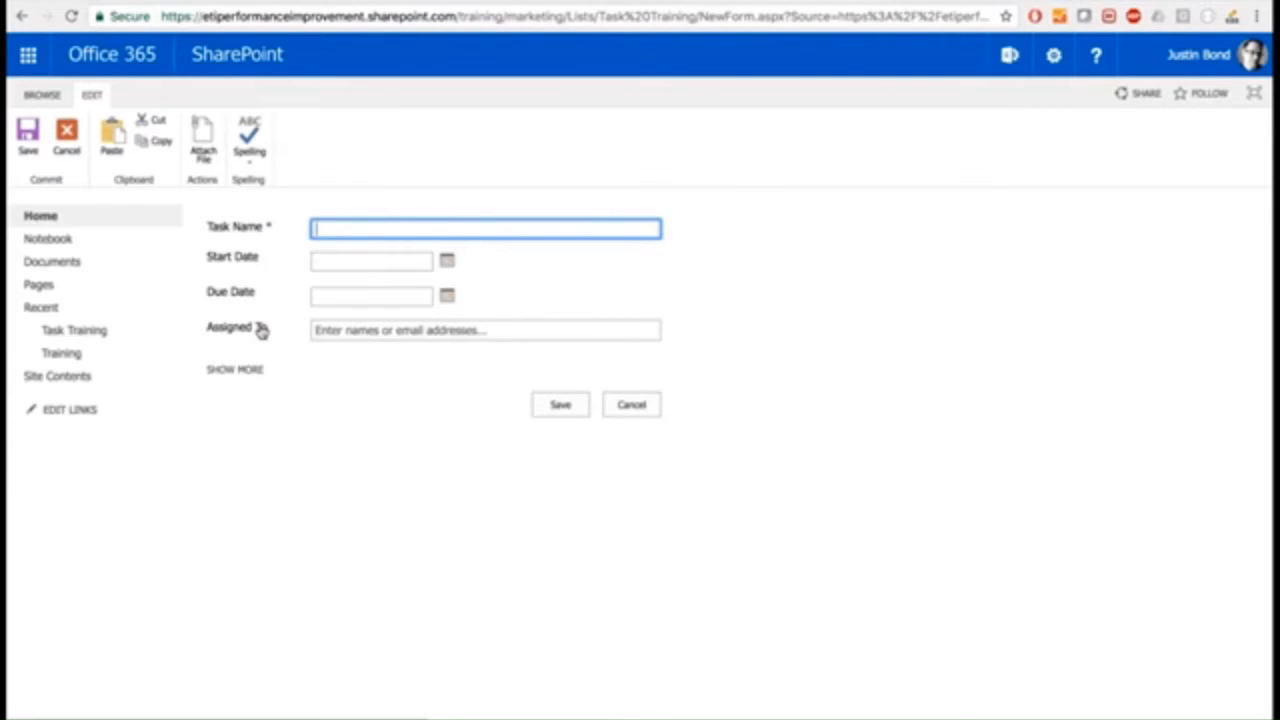
type("Order Pa")
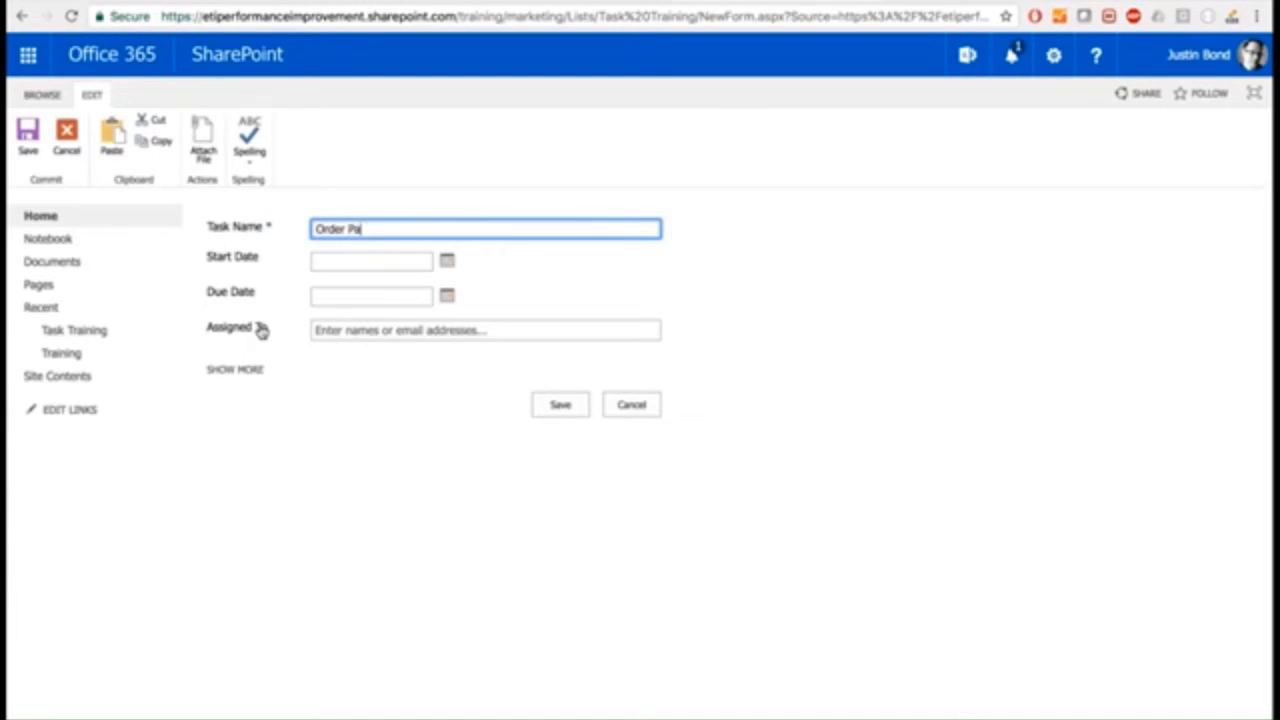
type("per")
Examine the new task form's Task Name, Start Date and Assigned To fields.
left_click_drag(207, 327, 265, 331)
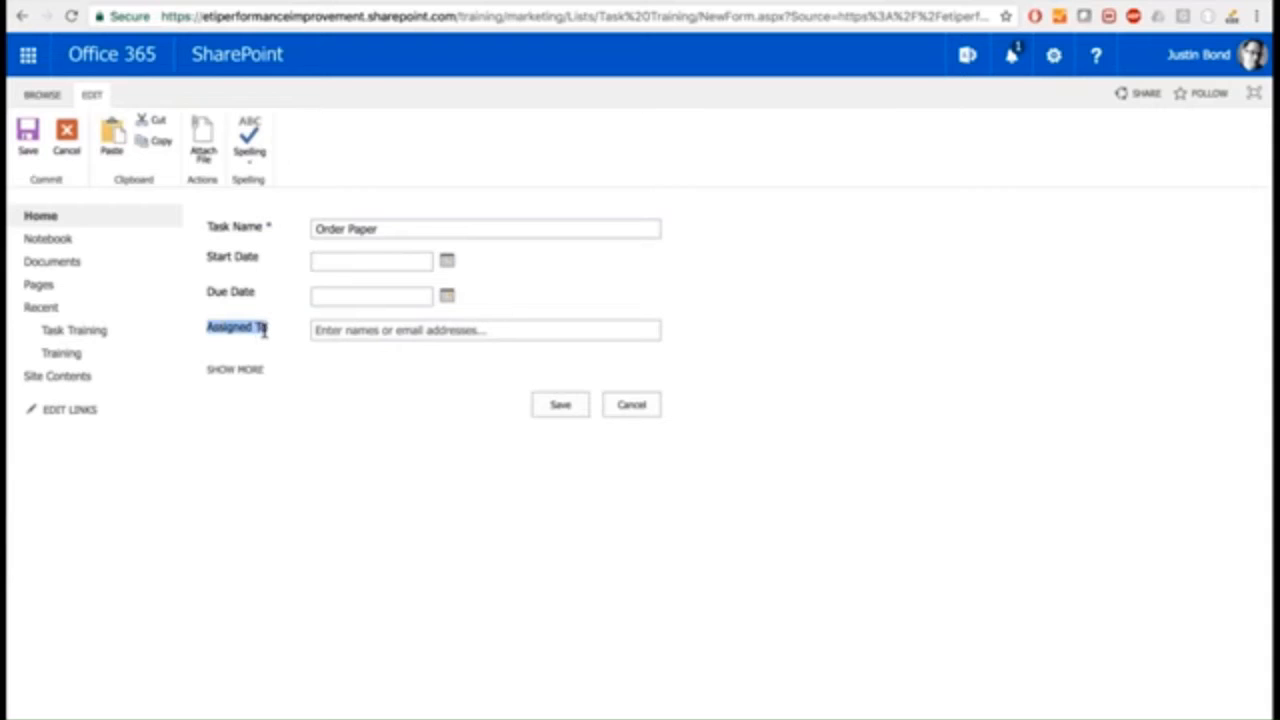
left_click(265, 331)
left_click(316, 332)
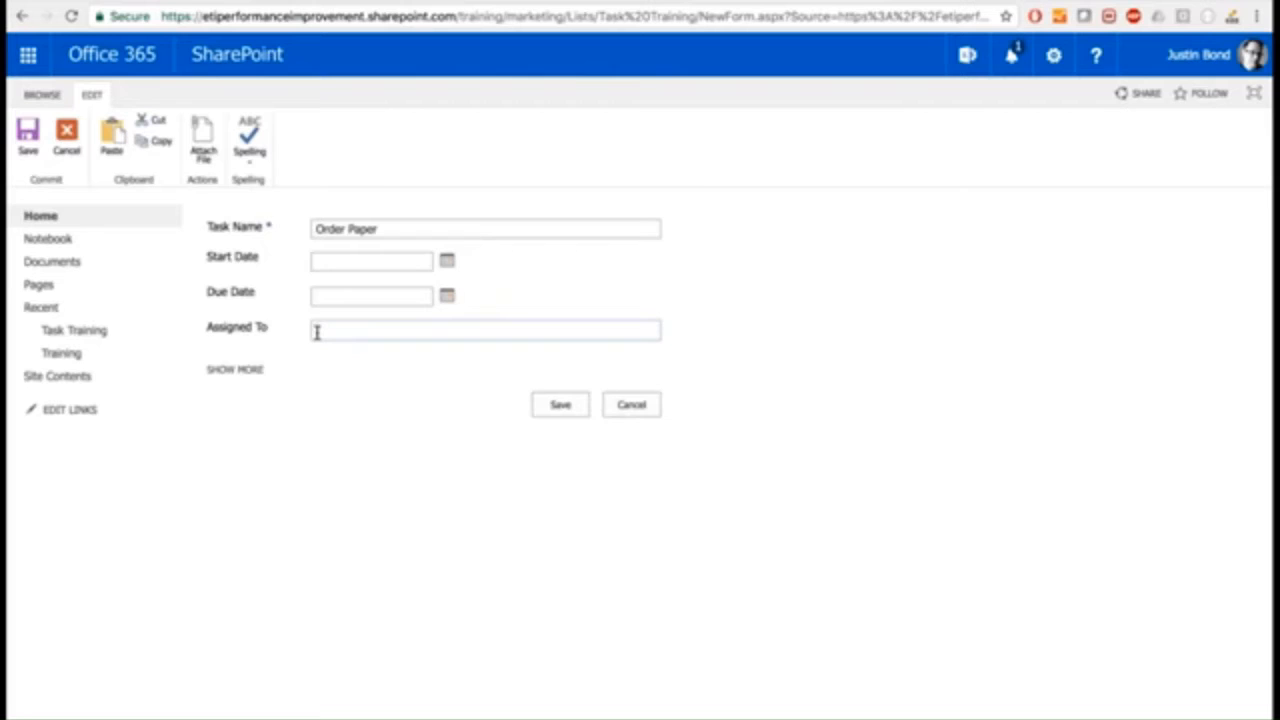
left_click_drag(206, 226, 261, 227)
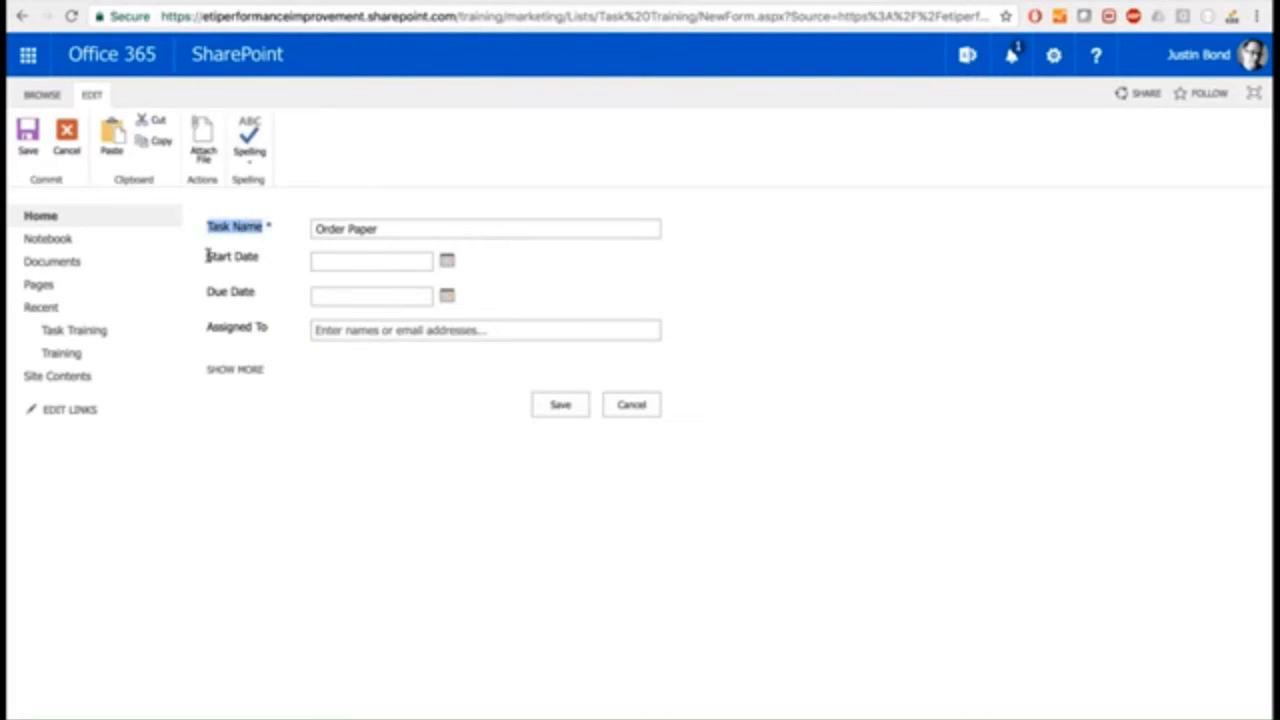
left_click_drag(207, 256, 243, 257)
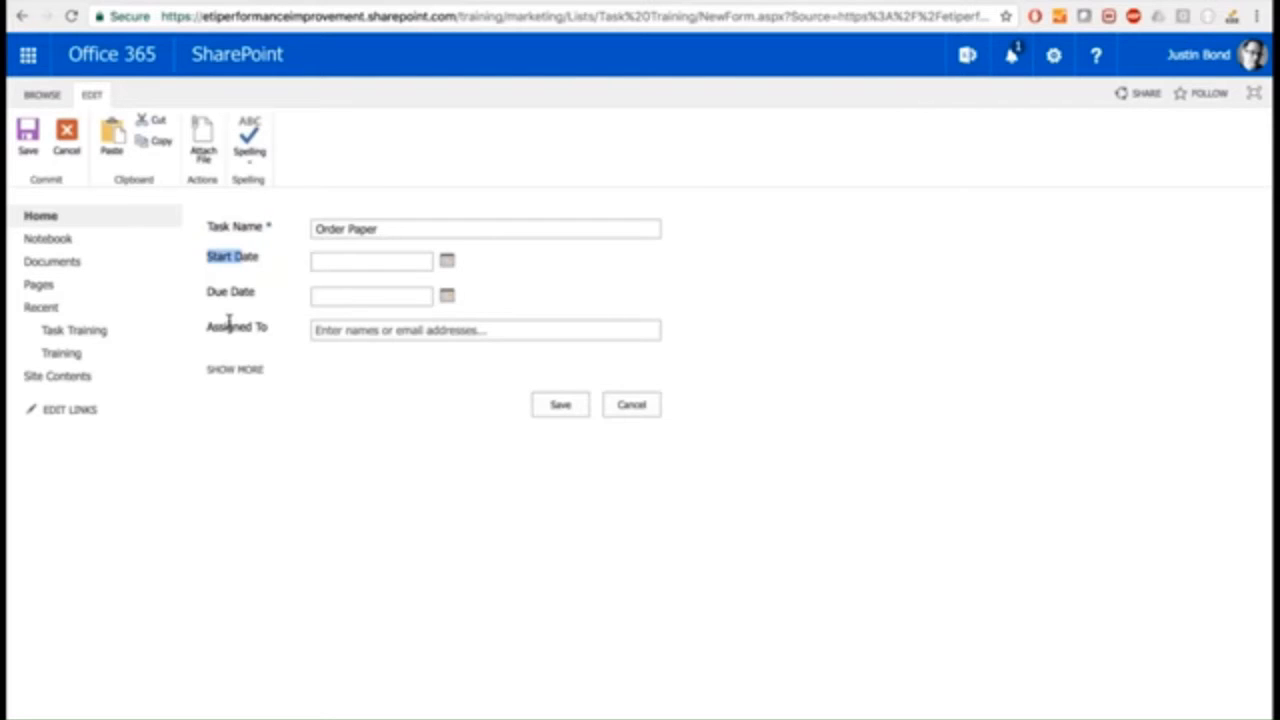
left_click(229, 323)
left_click_drag(207, 226, 258, 224)
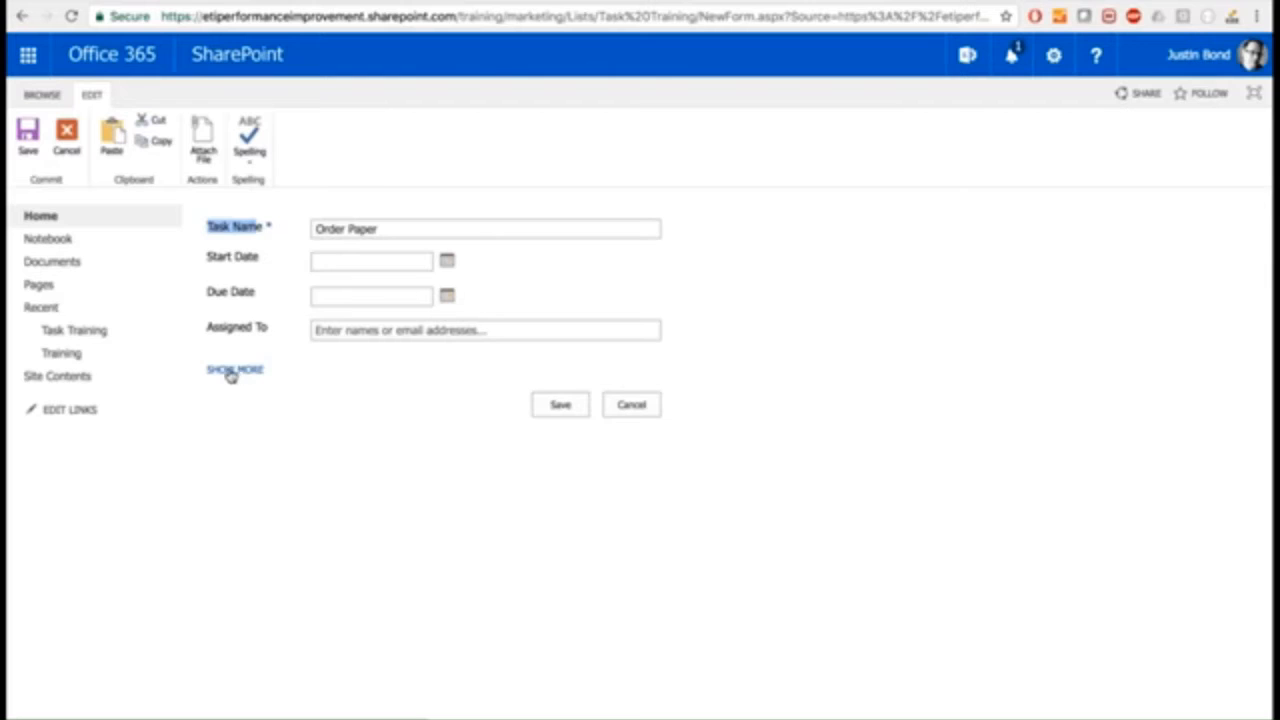
left_click(279, 396)
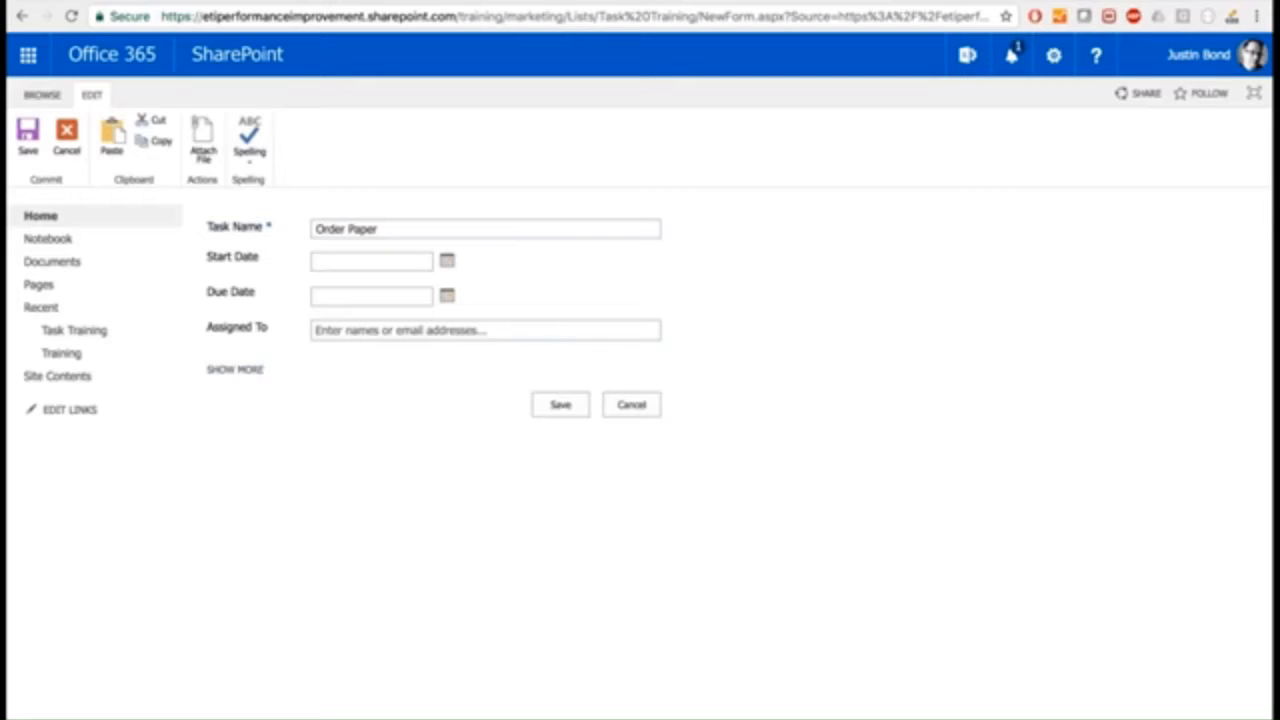
Save the Order Paper task with its additional fields shown, and mark the lower Order Paper entry in the list as complete.
left_click(241, 369)
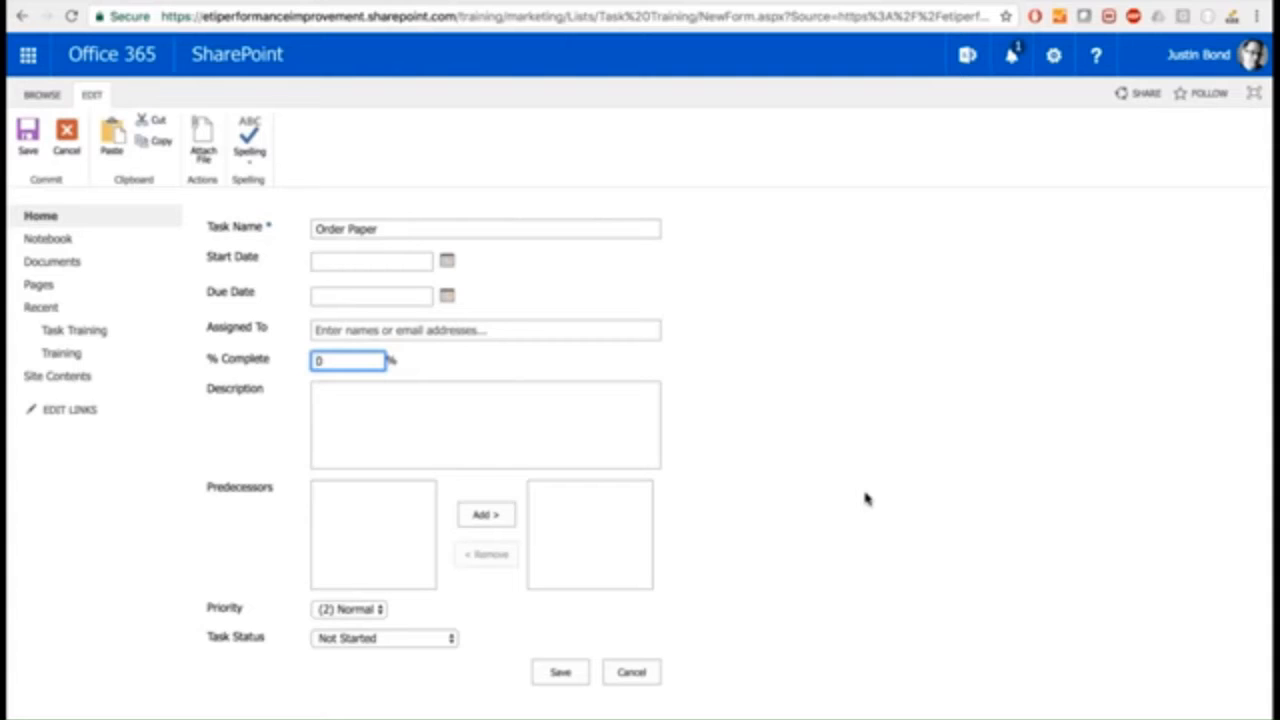
left_click(557, 676)
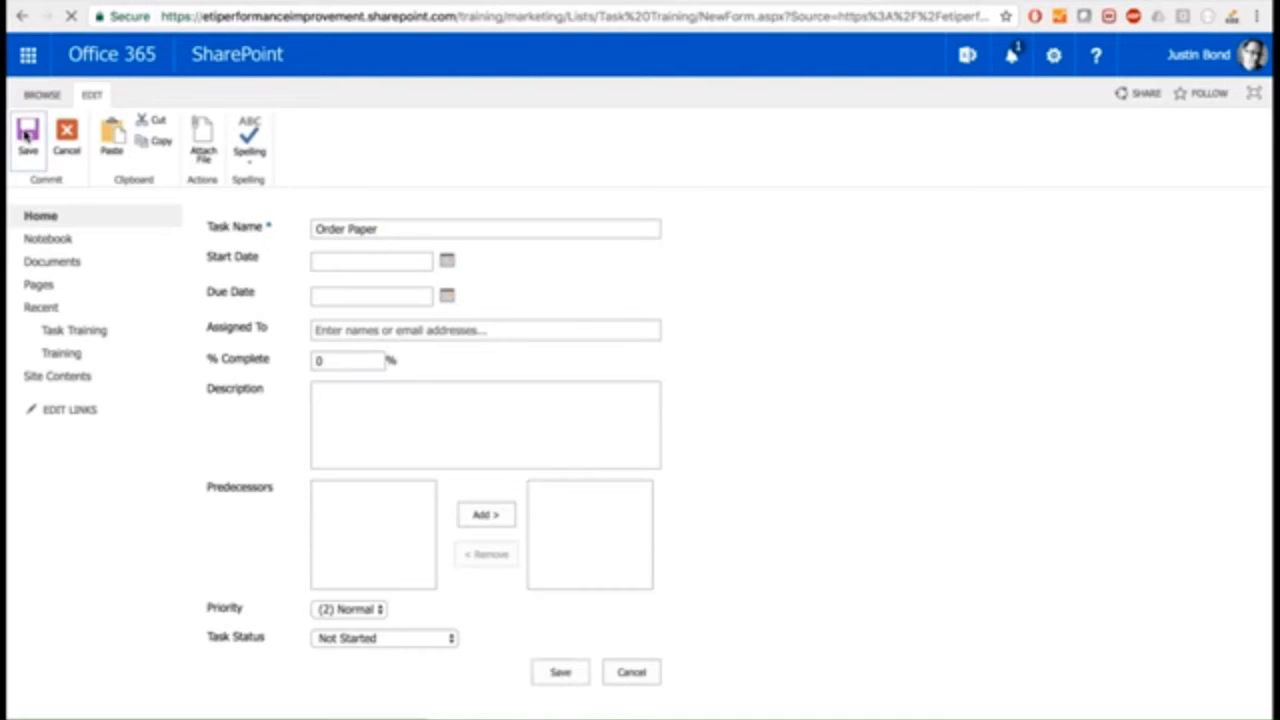
left_click(27, 140)
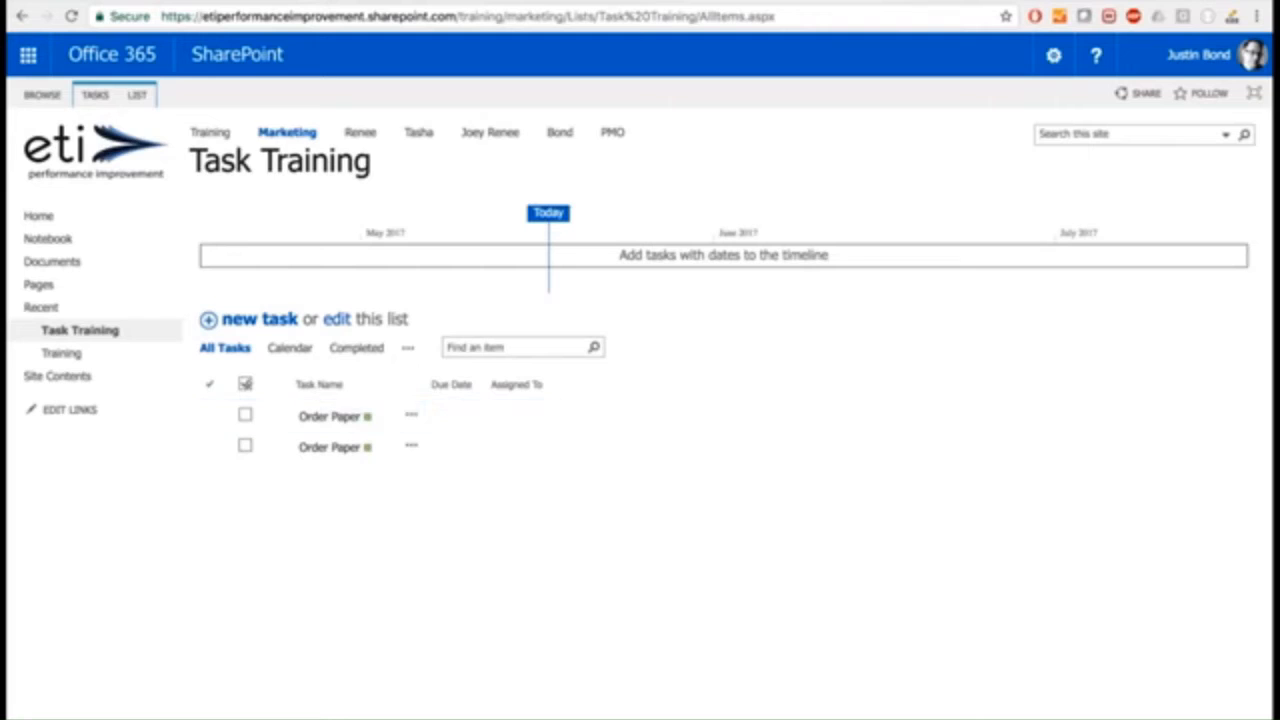
left_click(245, 447)
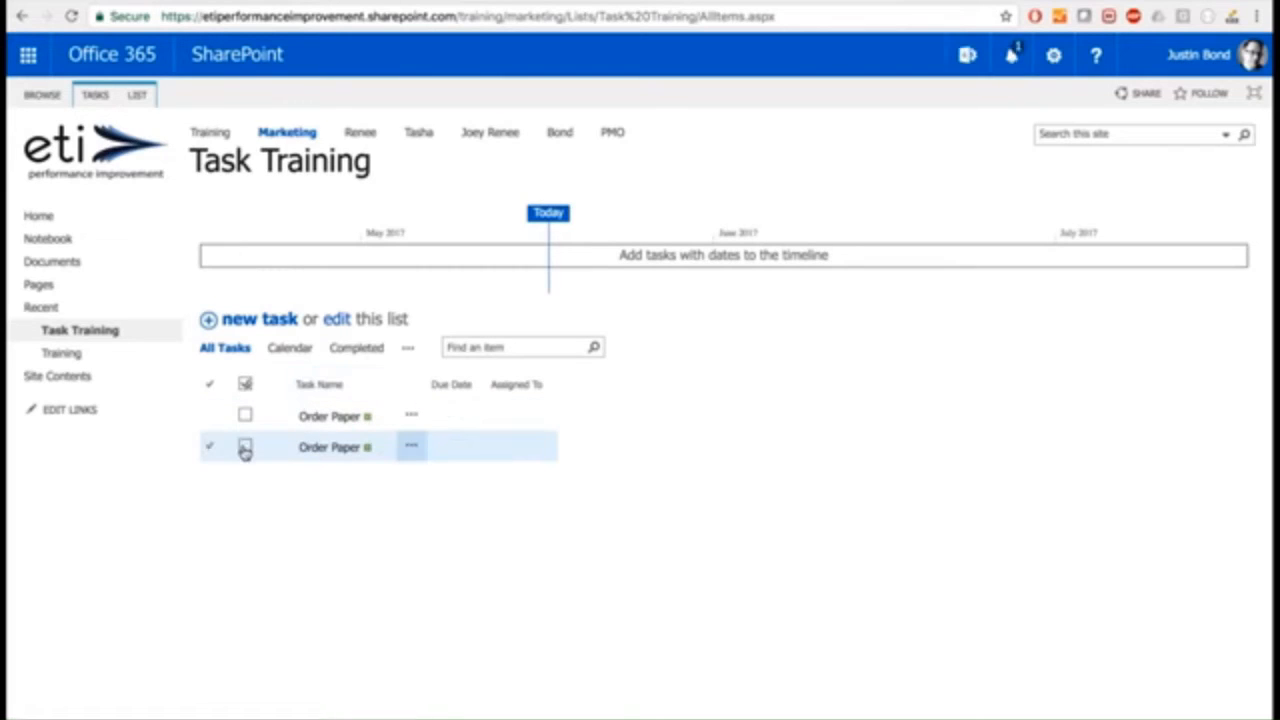
Look through the list-level and task-level commands available for the Task Training list.
left_click(132, 96)
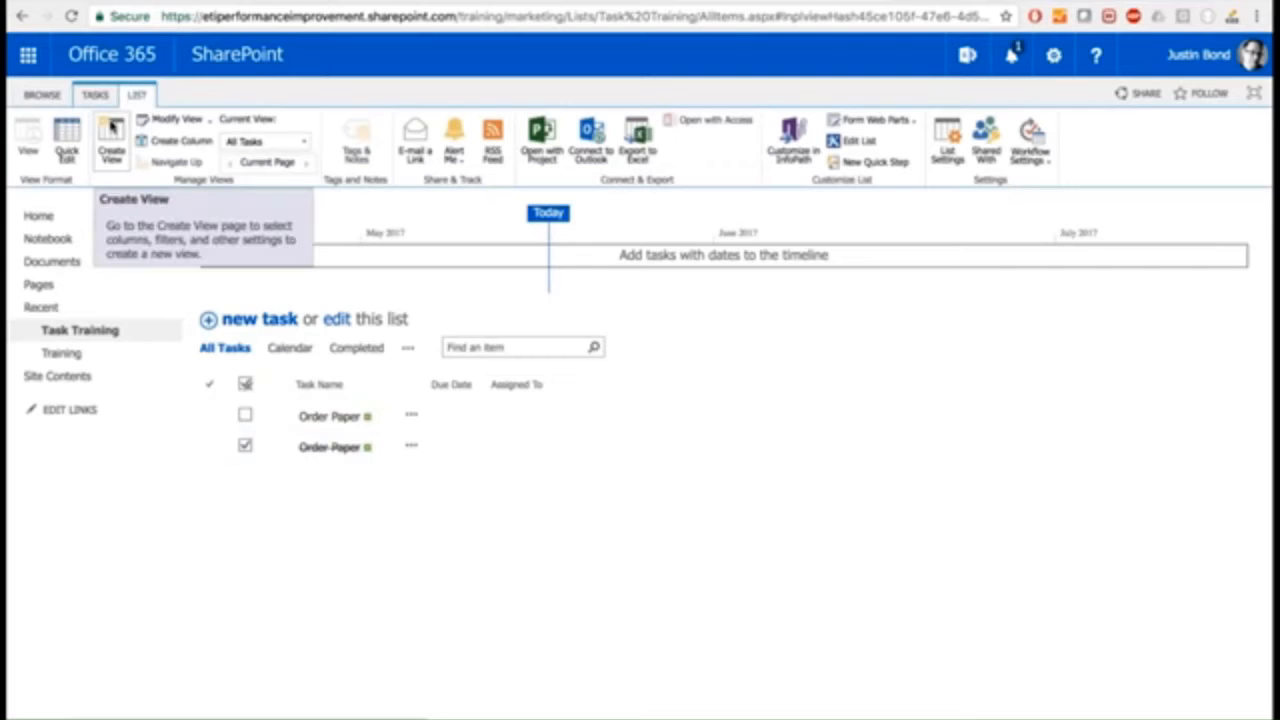
left_click(94, 96)
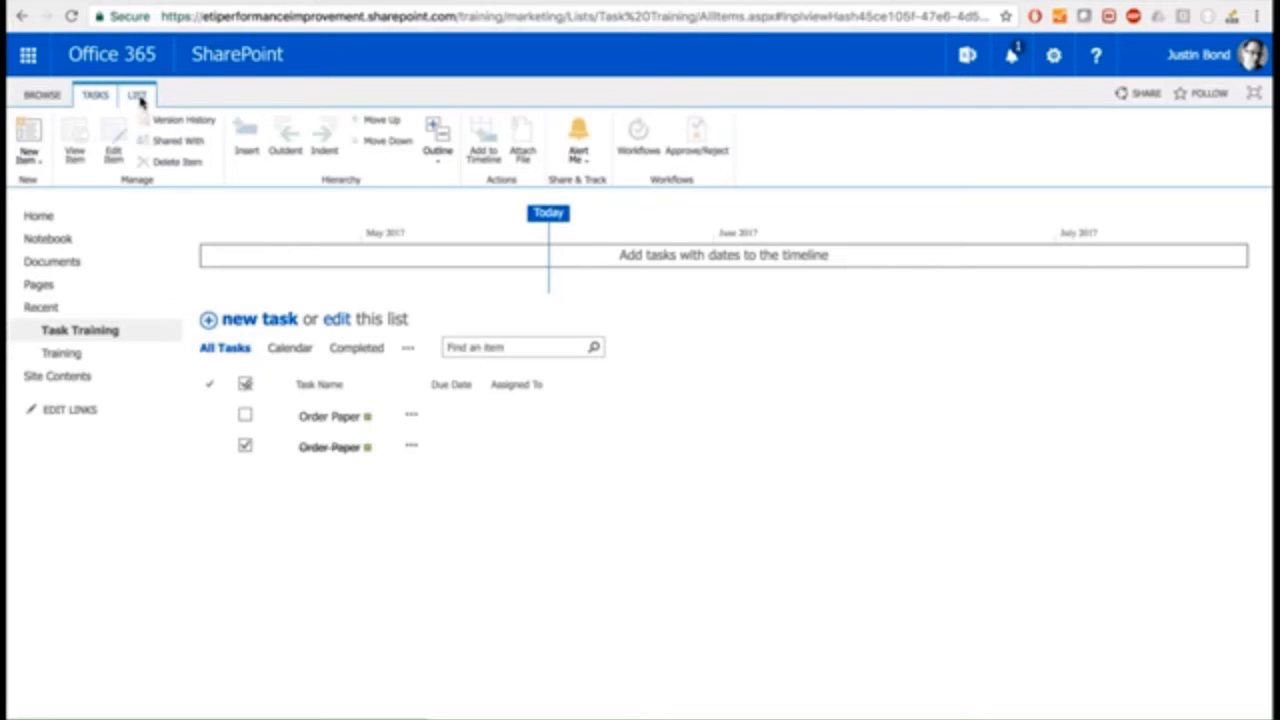
left_click(139, 96)
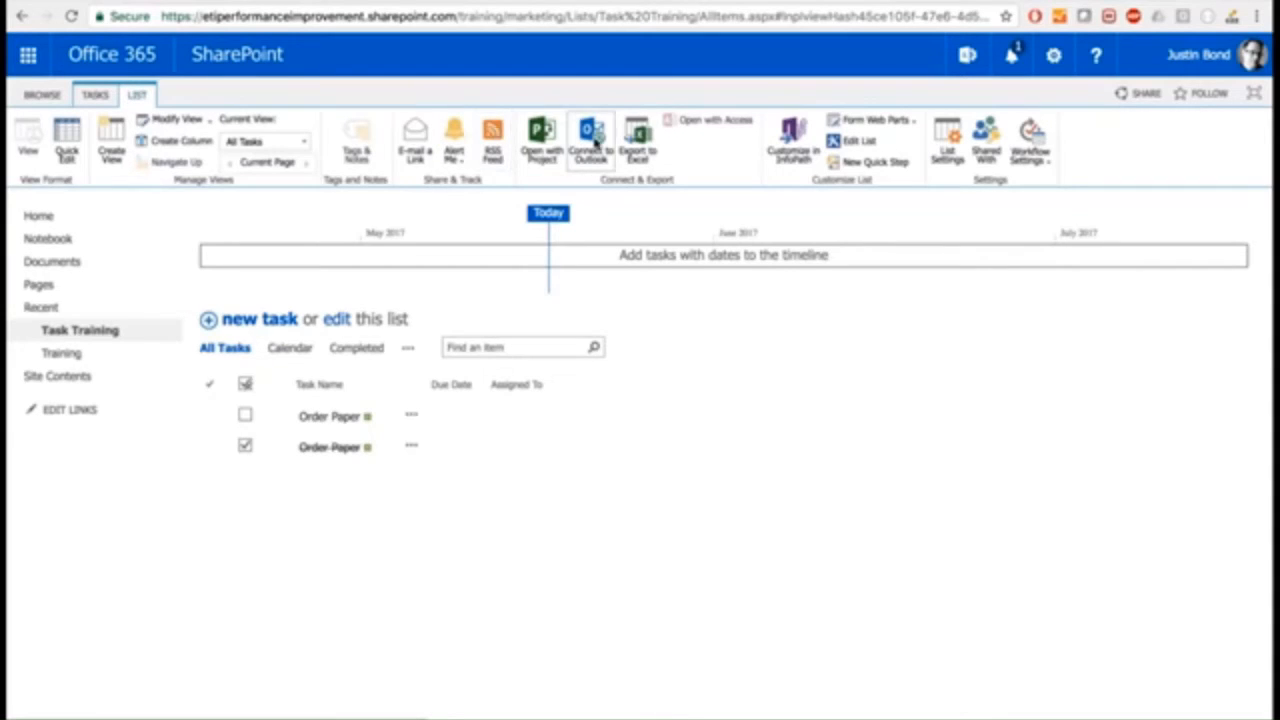
left_click(96, 94)
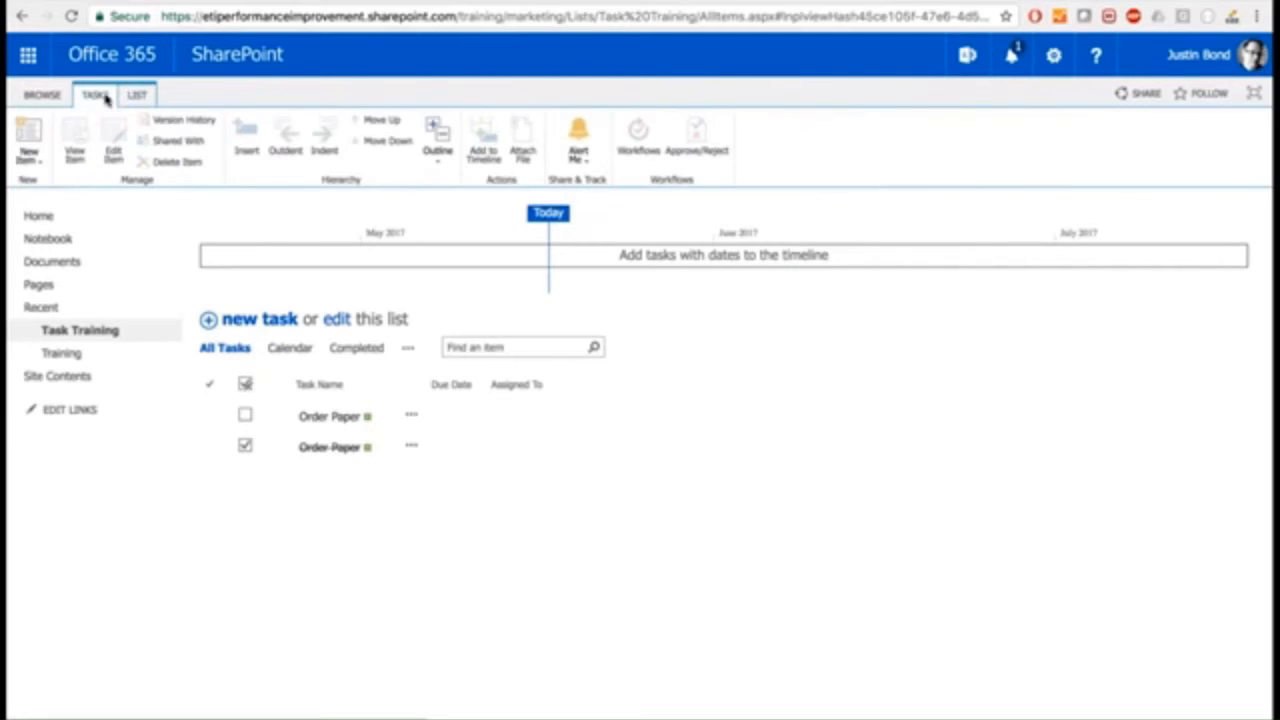
Go to the Marketing site's contents and from there open the page for adding an app.
left_click(1055, 57)
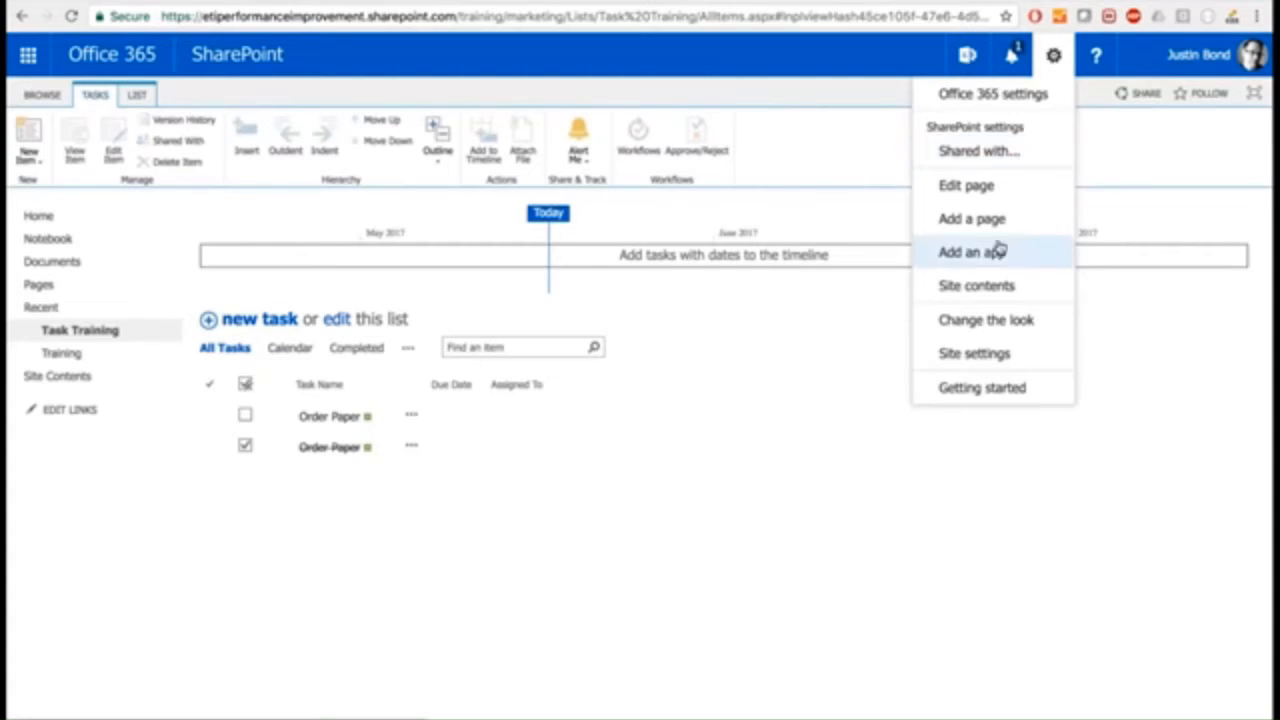
left_click(1001, 290)
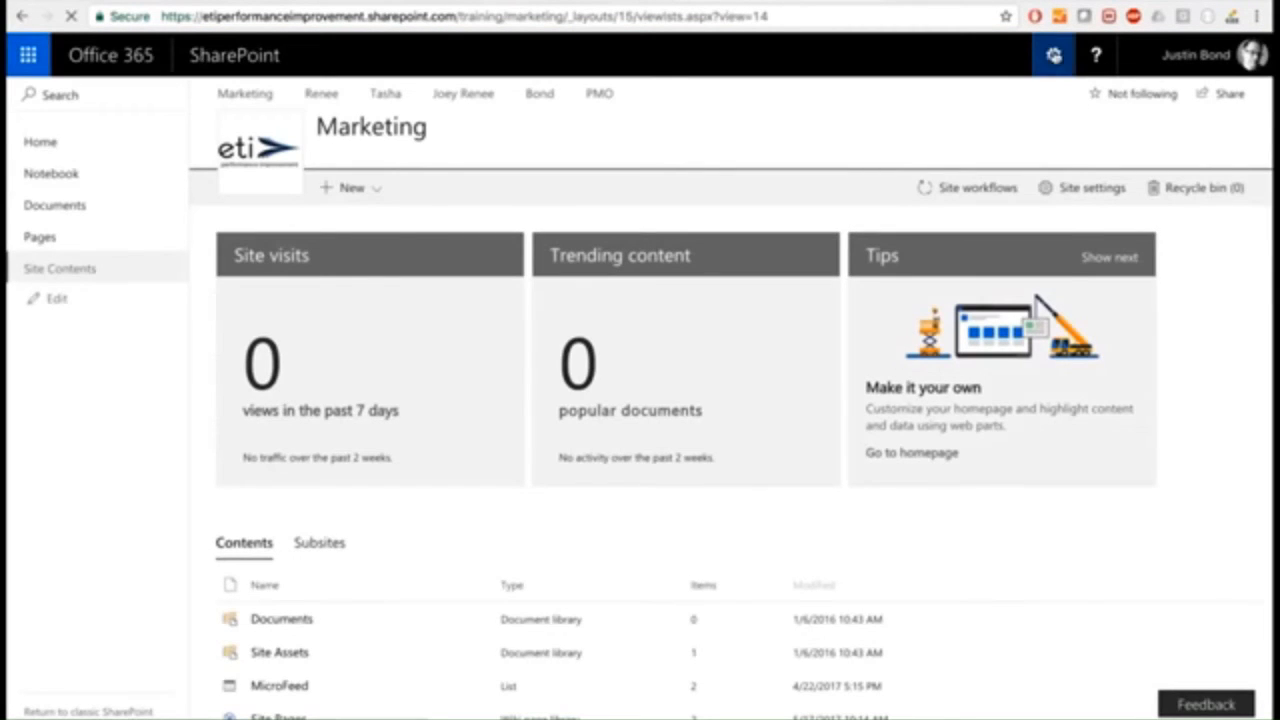
left_click(1054, 55)
left_click(1021, 200)
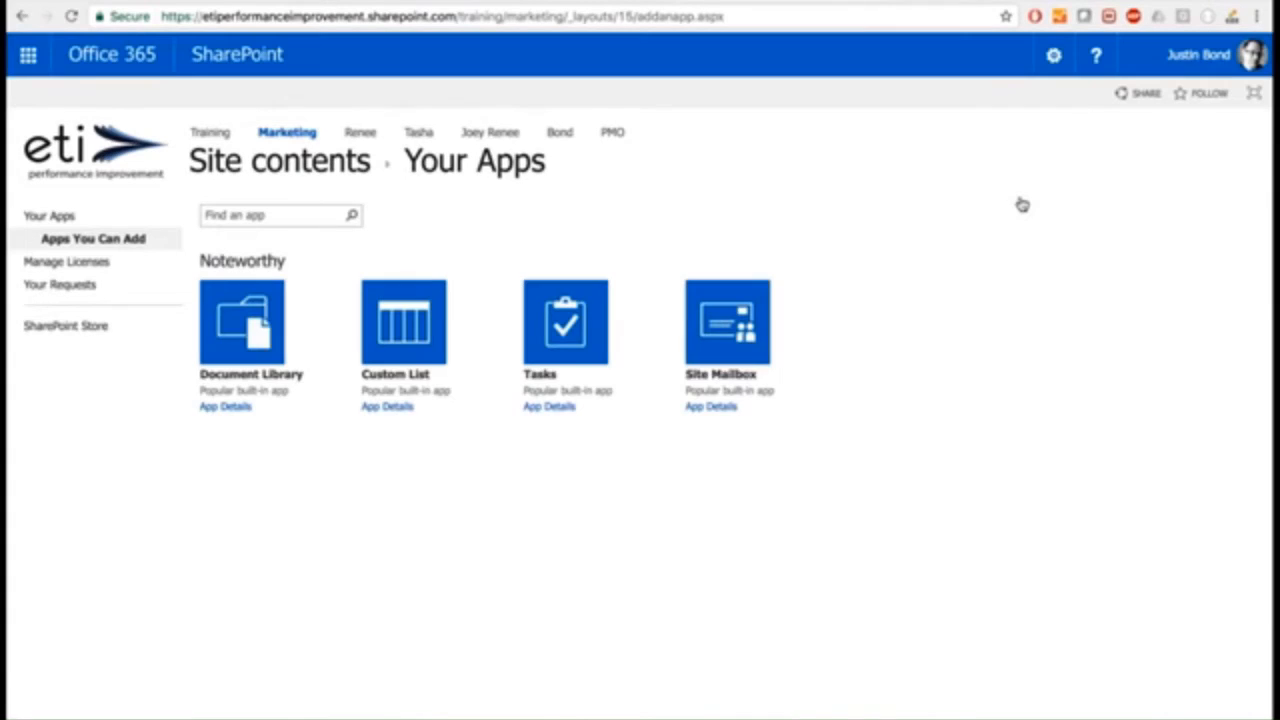
Add a Discussion Board app named Training Discussion to the Marketing site.
scroll(640, 400, "down", 5)
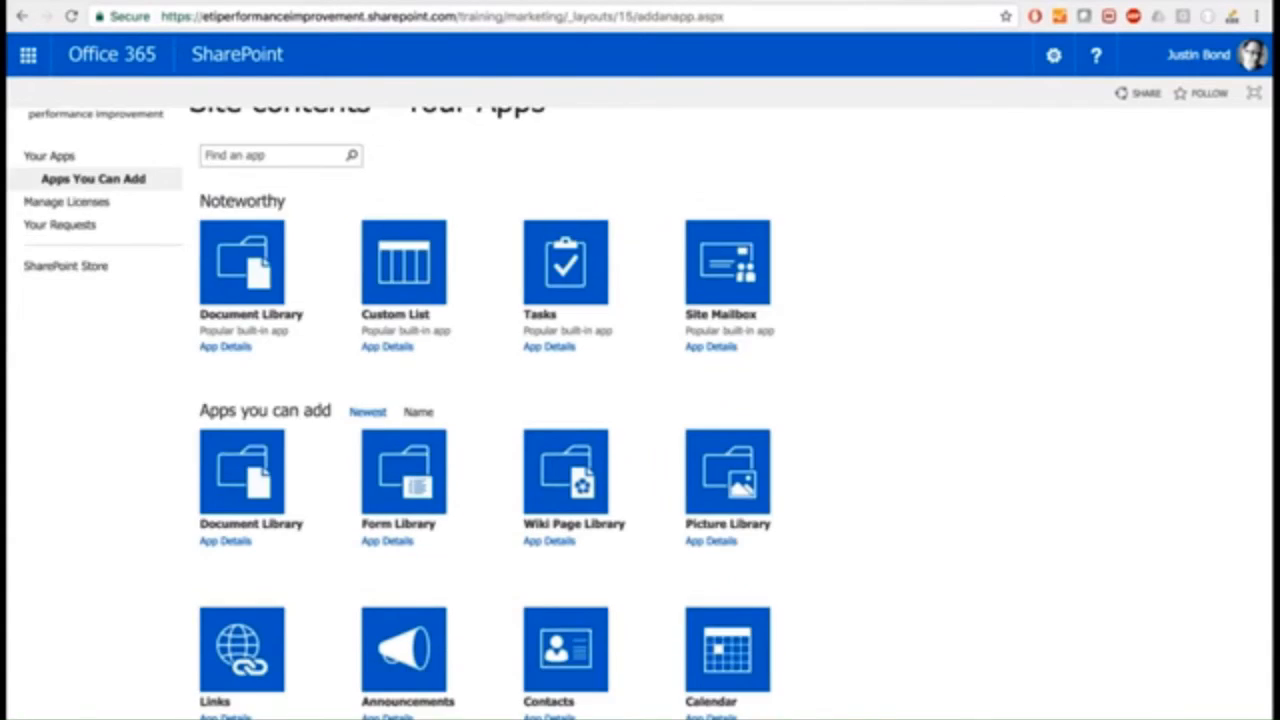
scroll(549, 336, "down", 4)
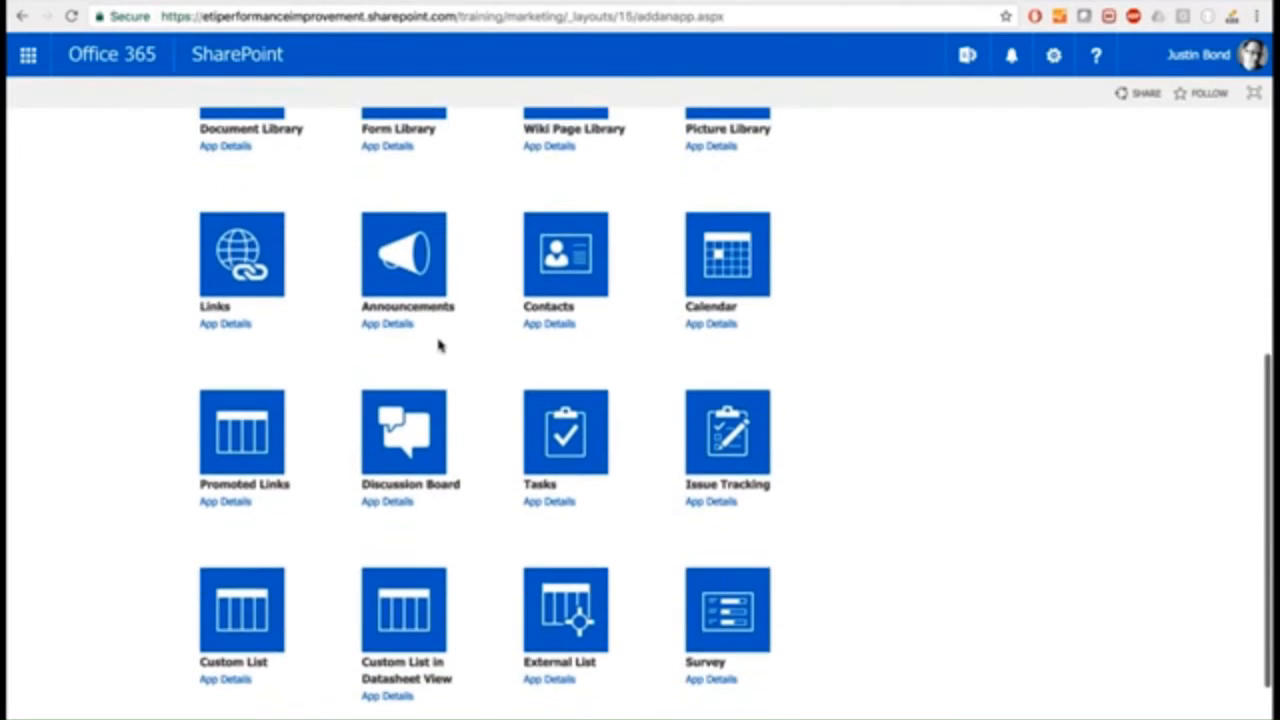
scroll(437, 346, "down", 1)
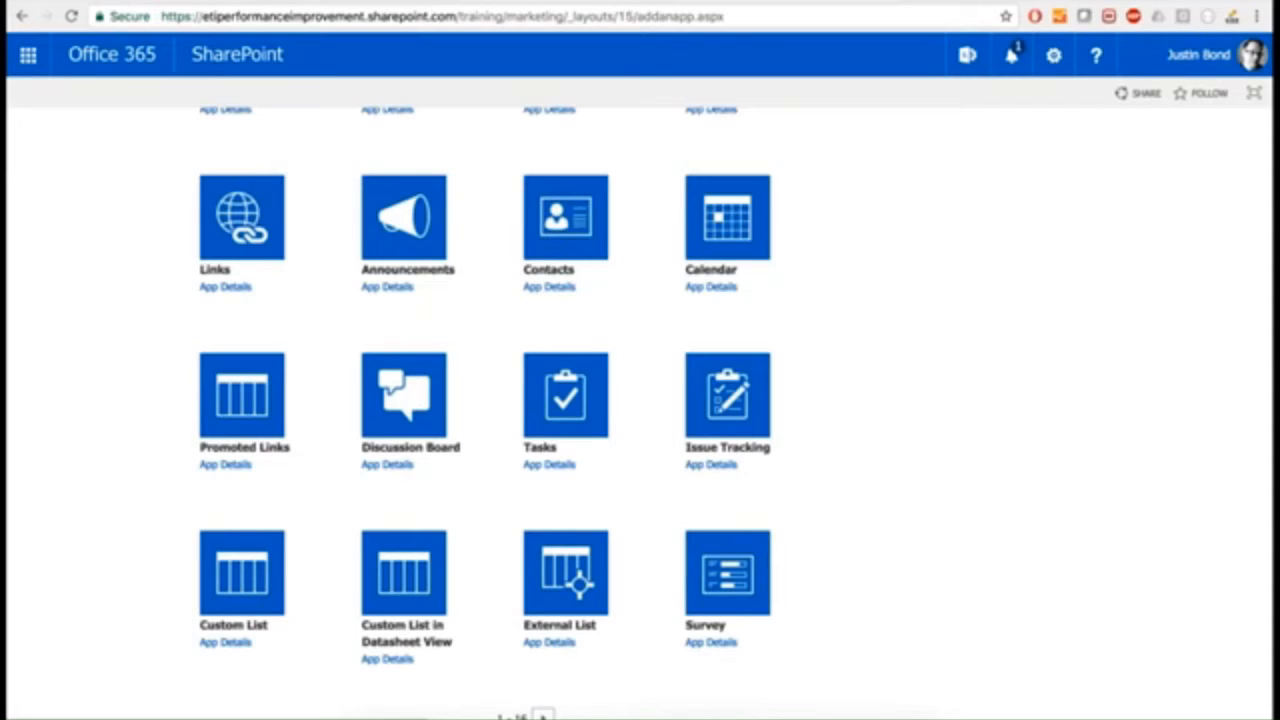
mouse_move(715, 695)
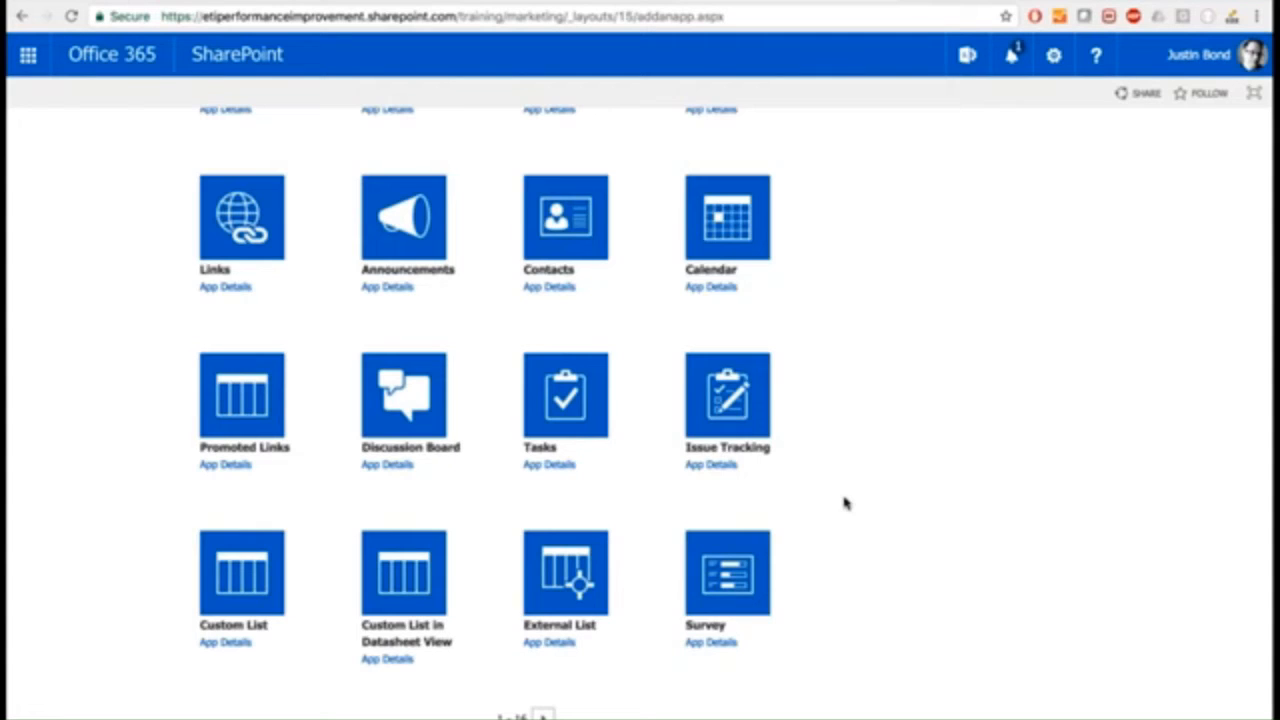
left_click(399, 405)
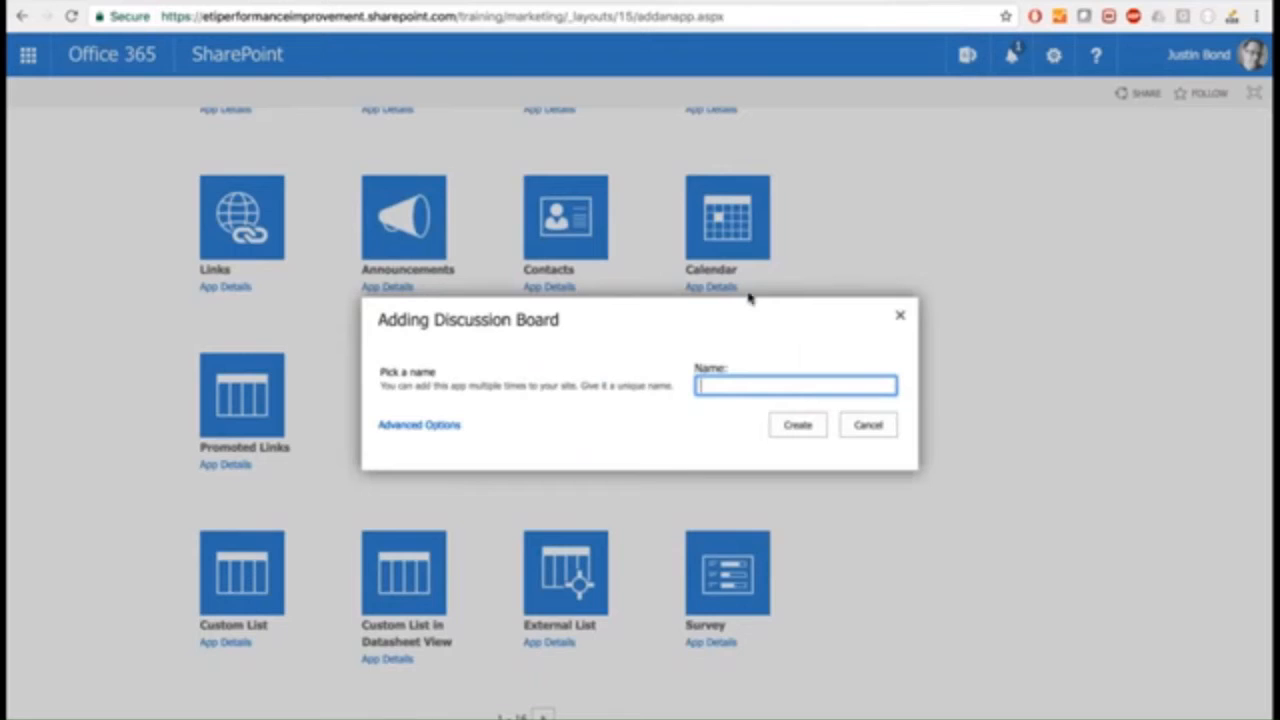
type("T")
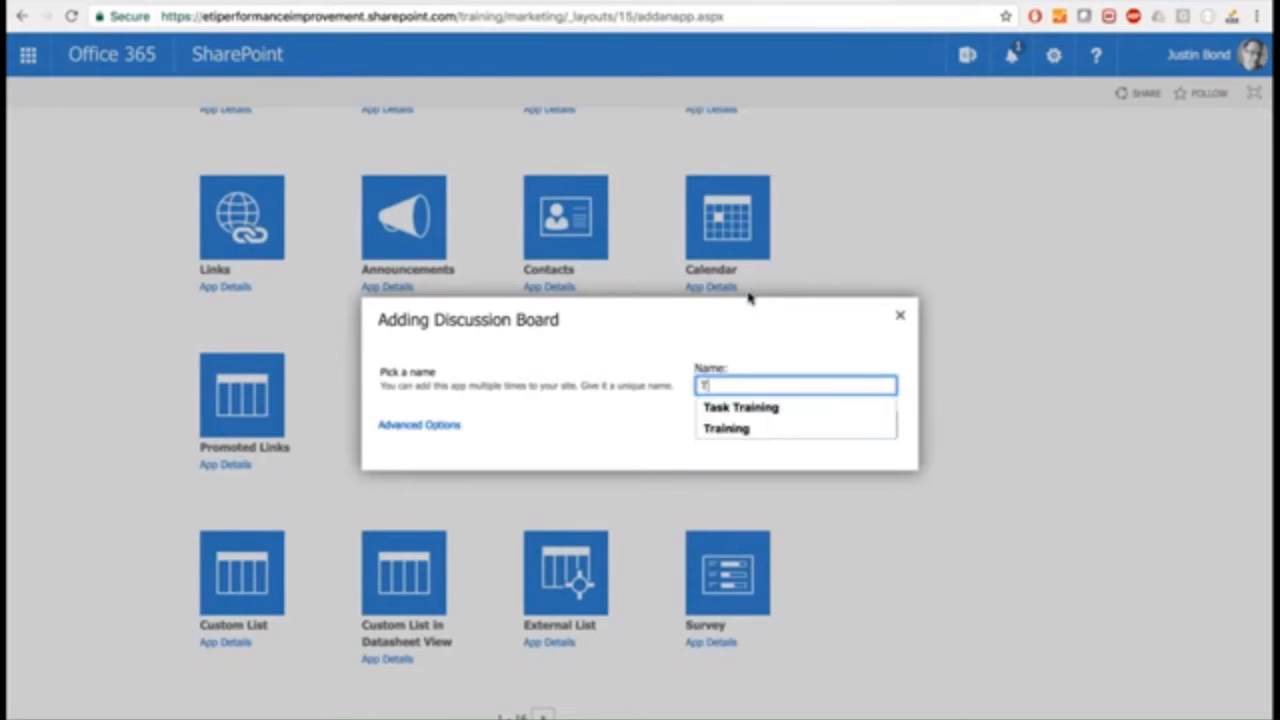
type("raining Discussi")
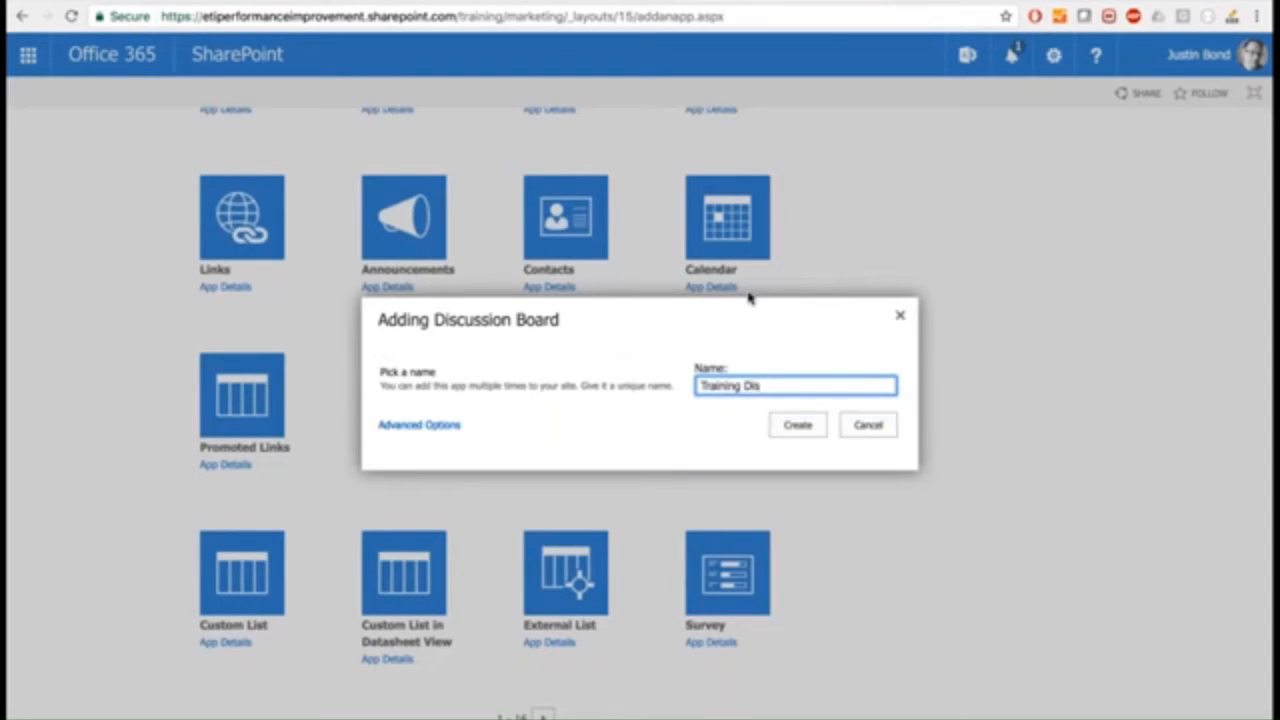
type("on")
left_click(805, 432)
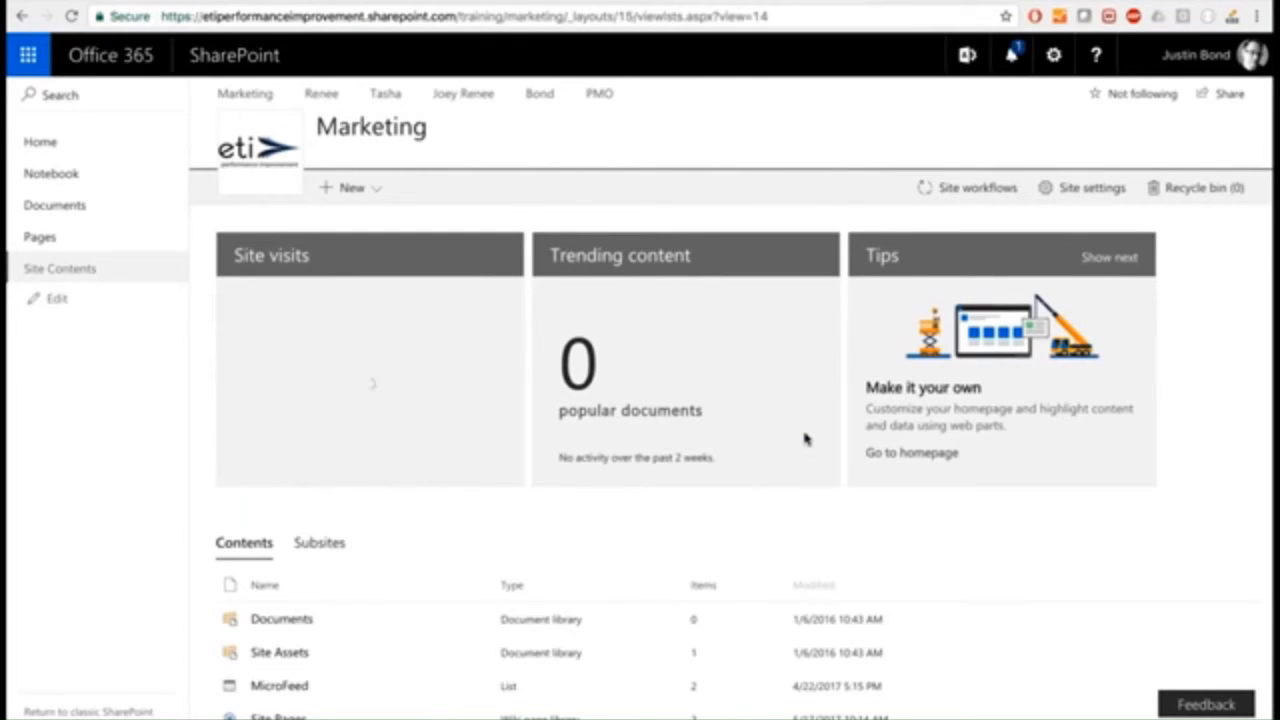
Open the Training Discussion board from the site contents and start a discussion with the subject "Where is the staff this month?".
scroll(805, 438, "down", 2)
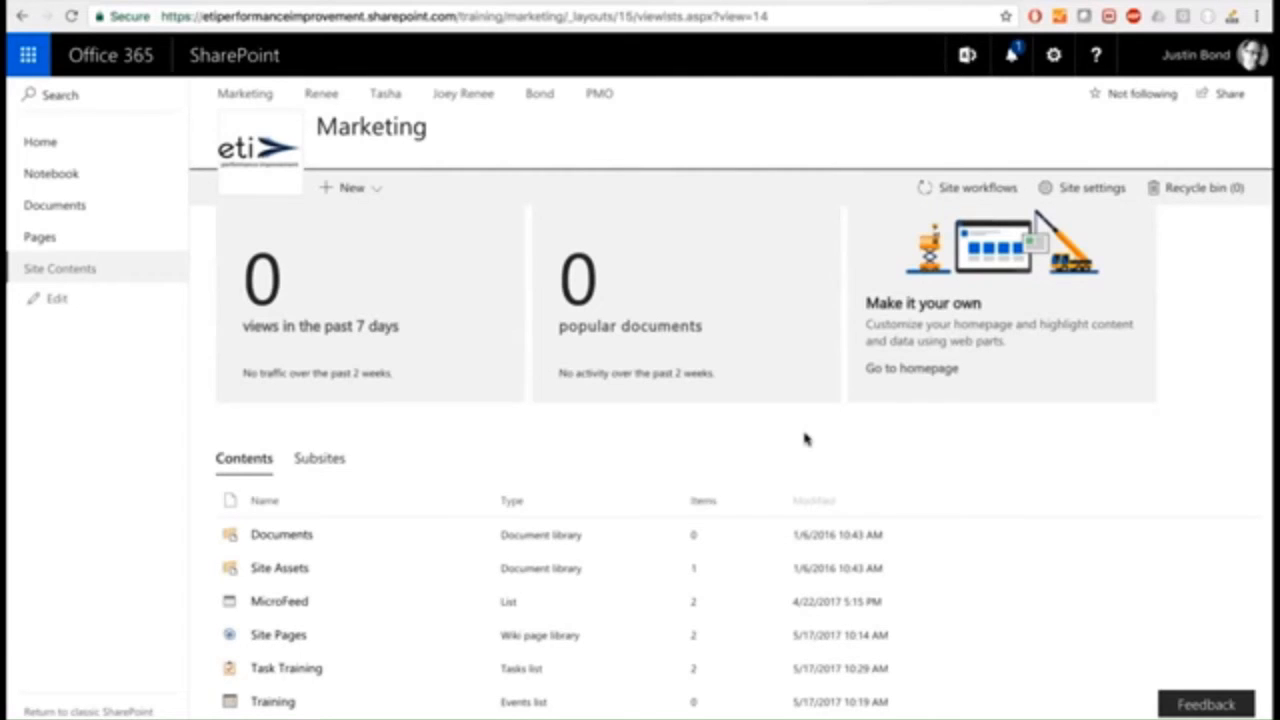
scroll(805, 438, "down", 1)
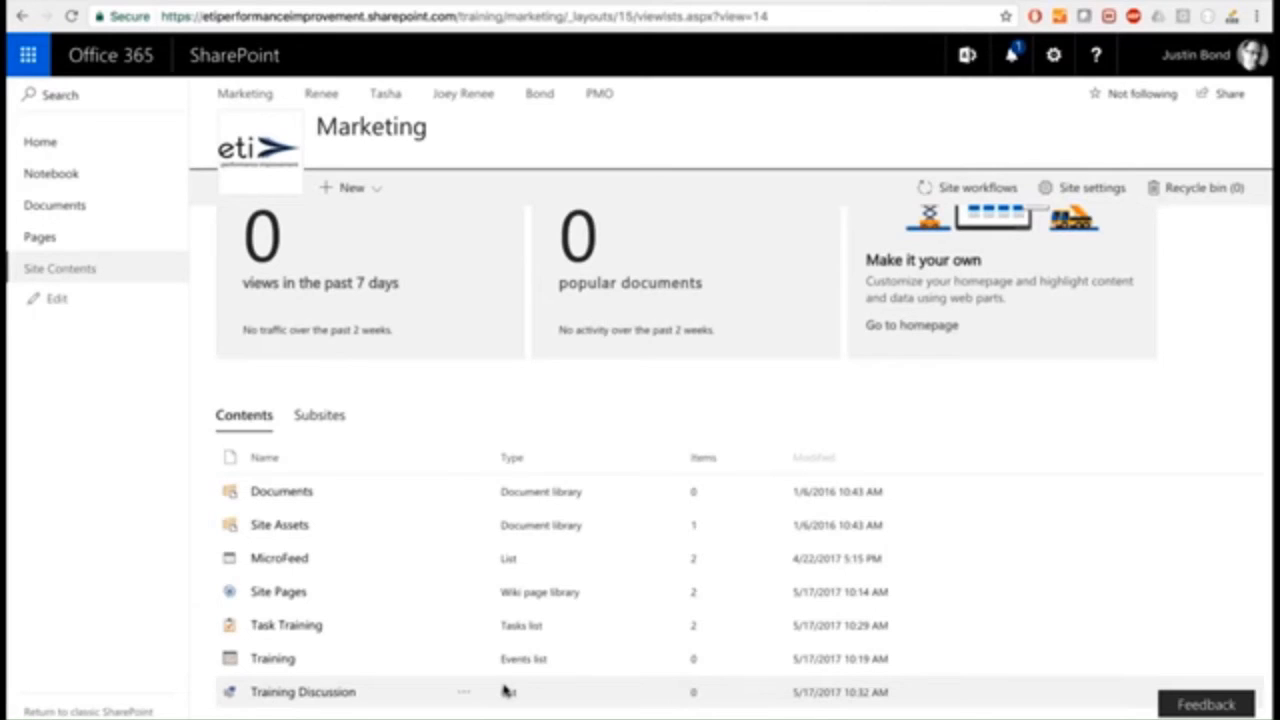
left_click(345, 693)
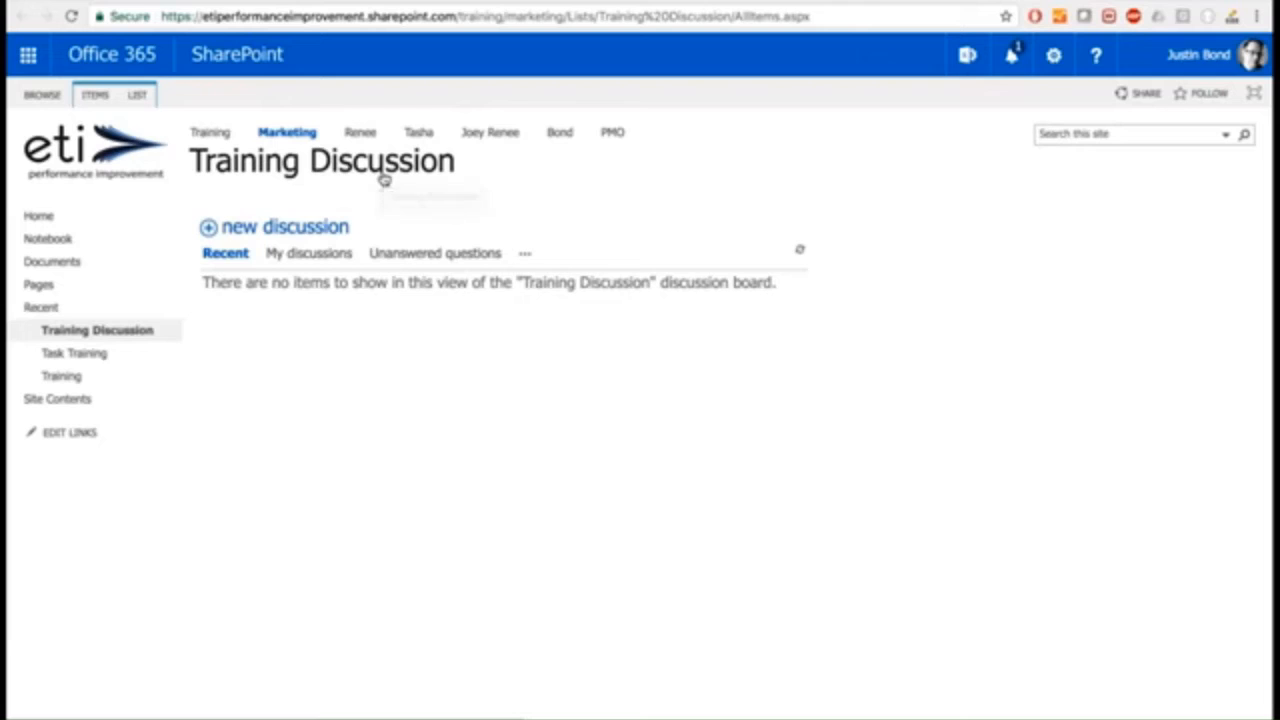
left_click(278, 229)
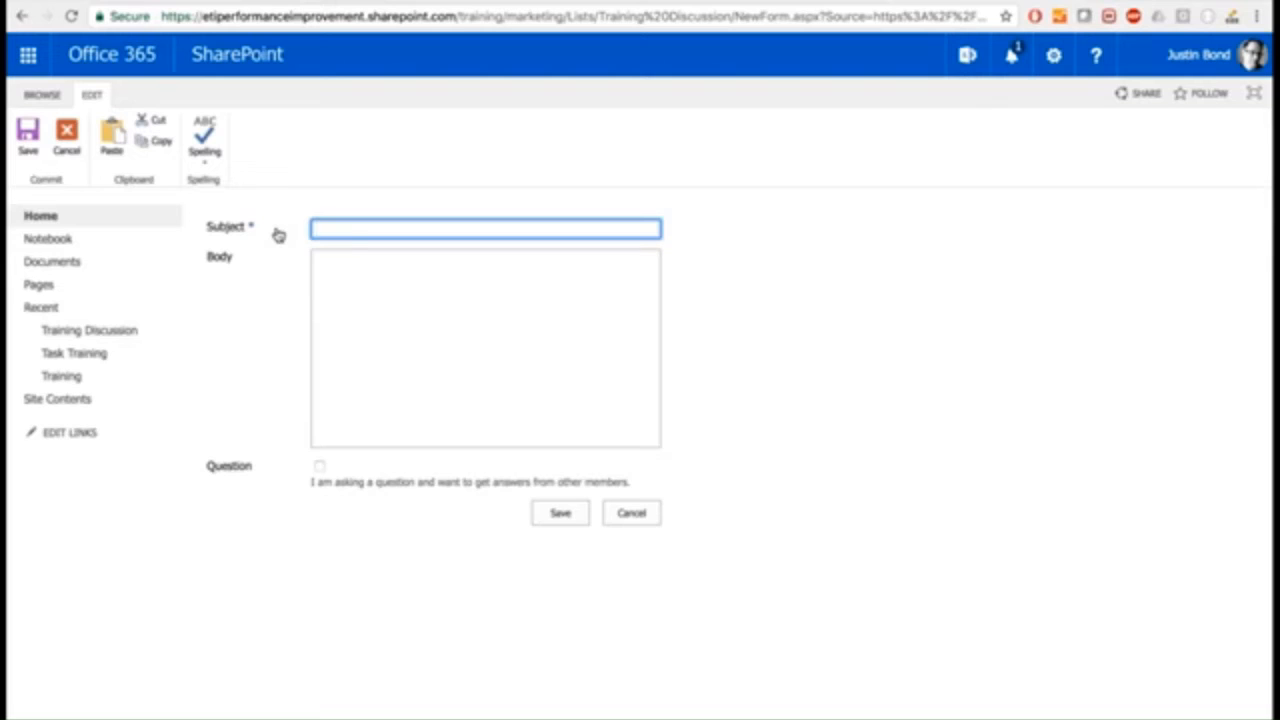
type("Where is the staff this month?")
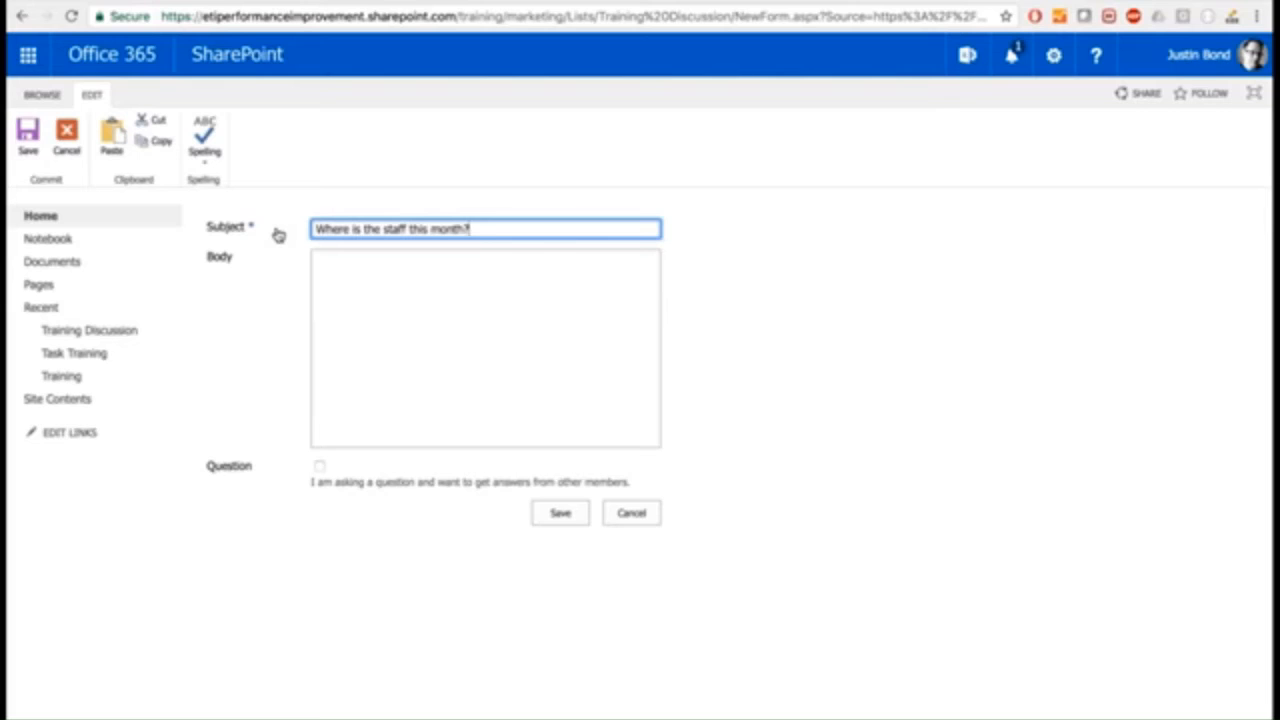
left_click(335, 287)
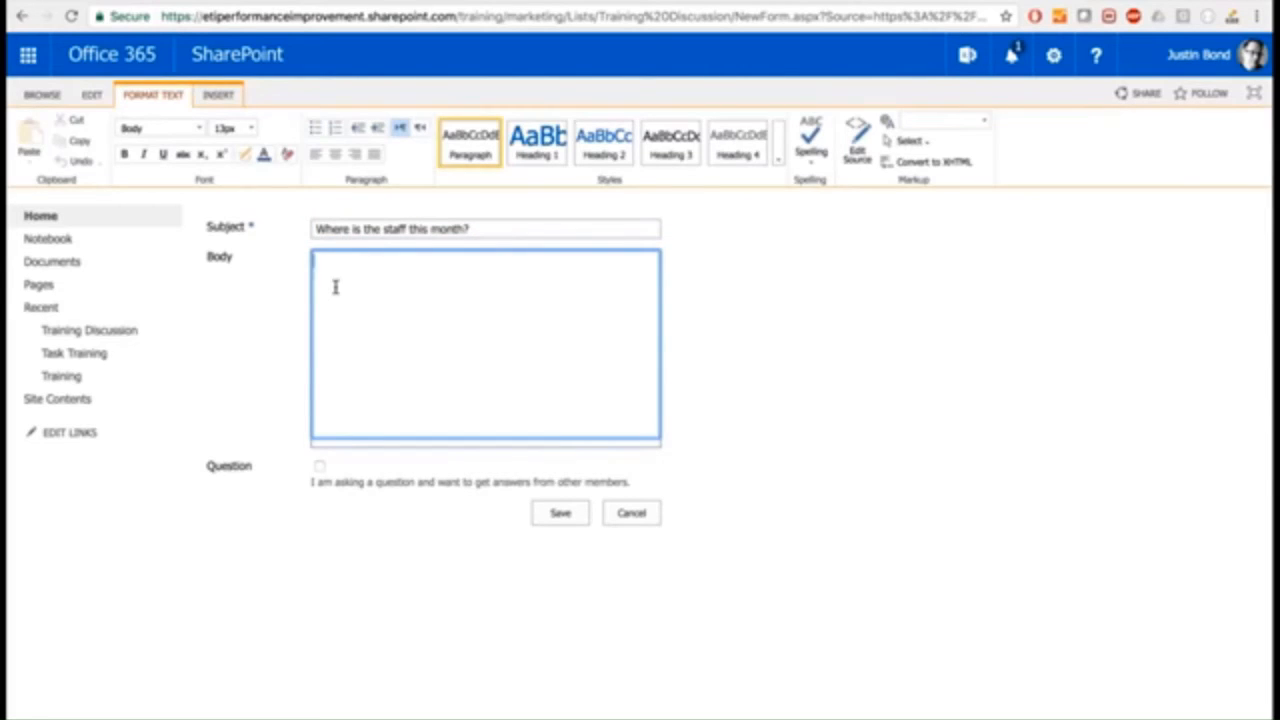
type("Panera Bread at 2:30")
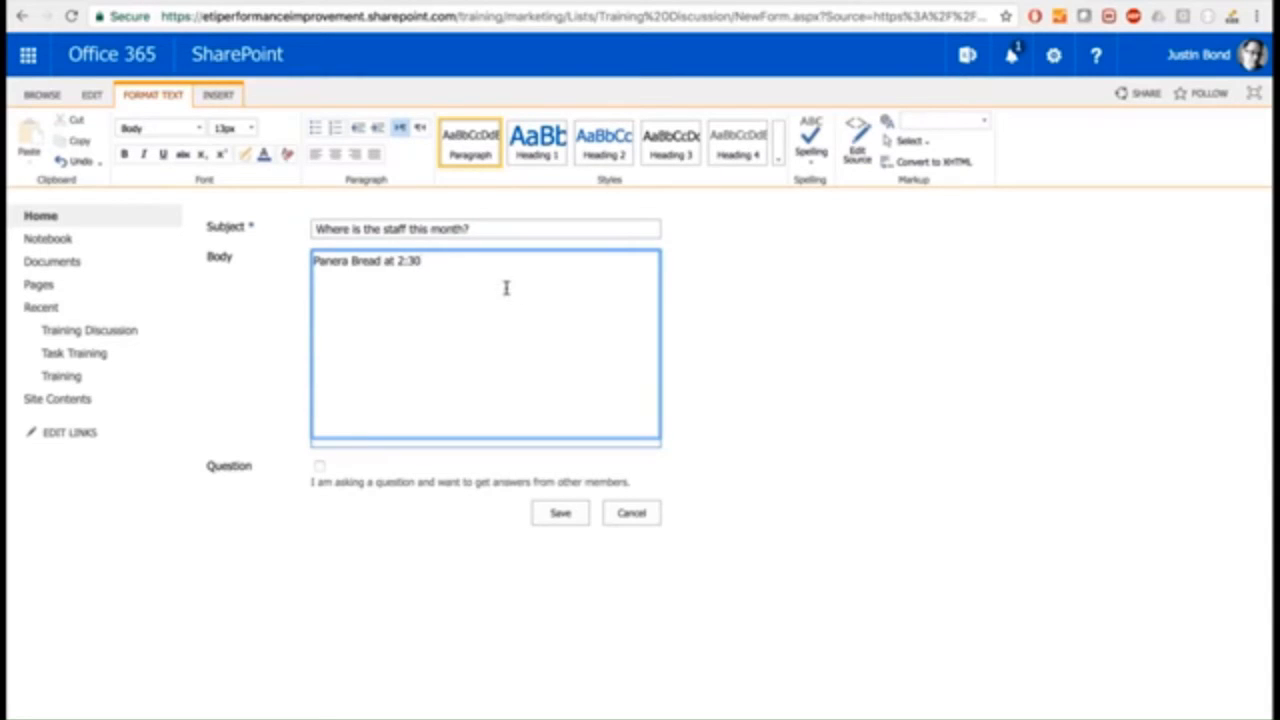
left_click_drag(455, 263, 263, 264)
key("BackSpace")
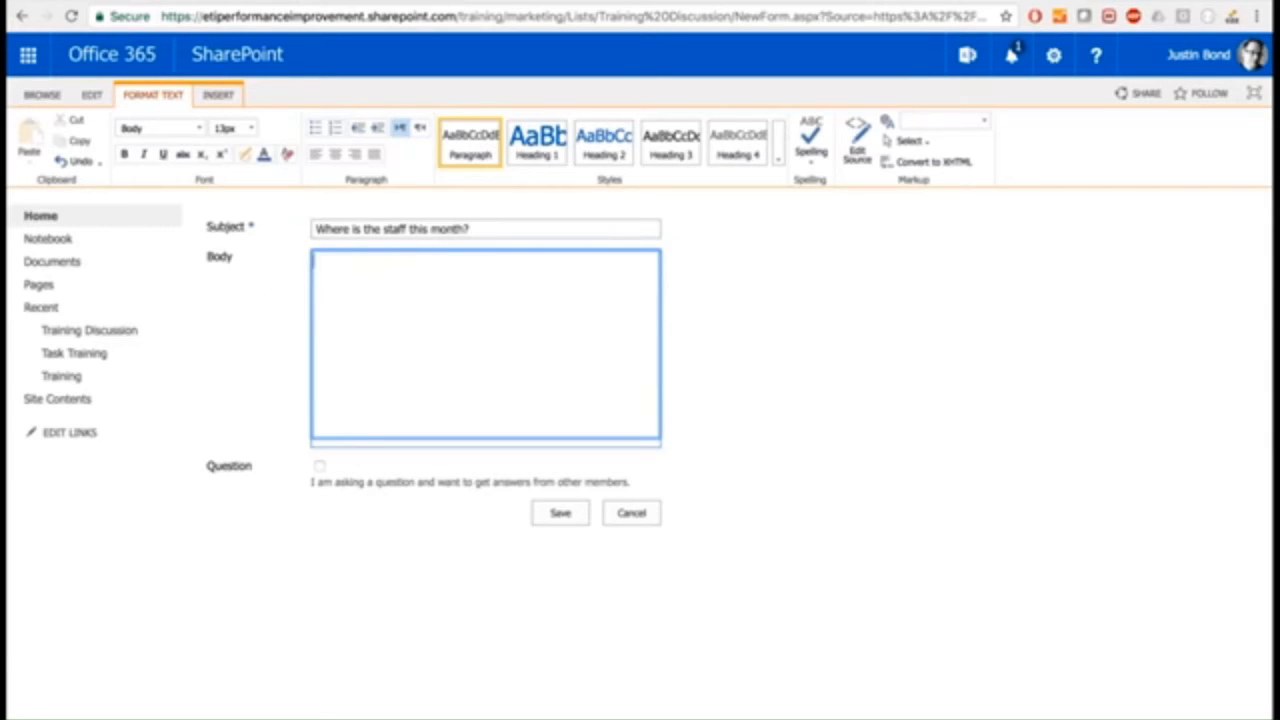
Mark the discussion as a question for other members and save it.
left_click(318, 467)
left_click(550, 514)
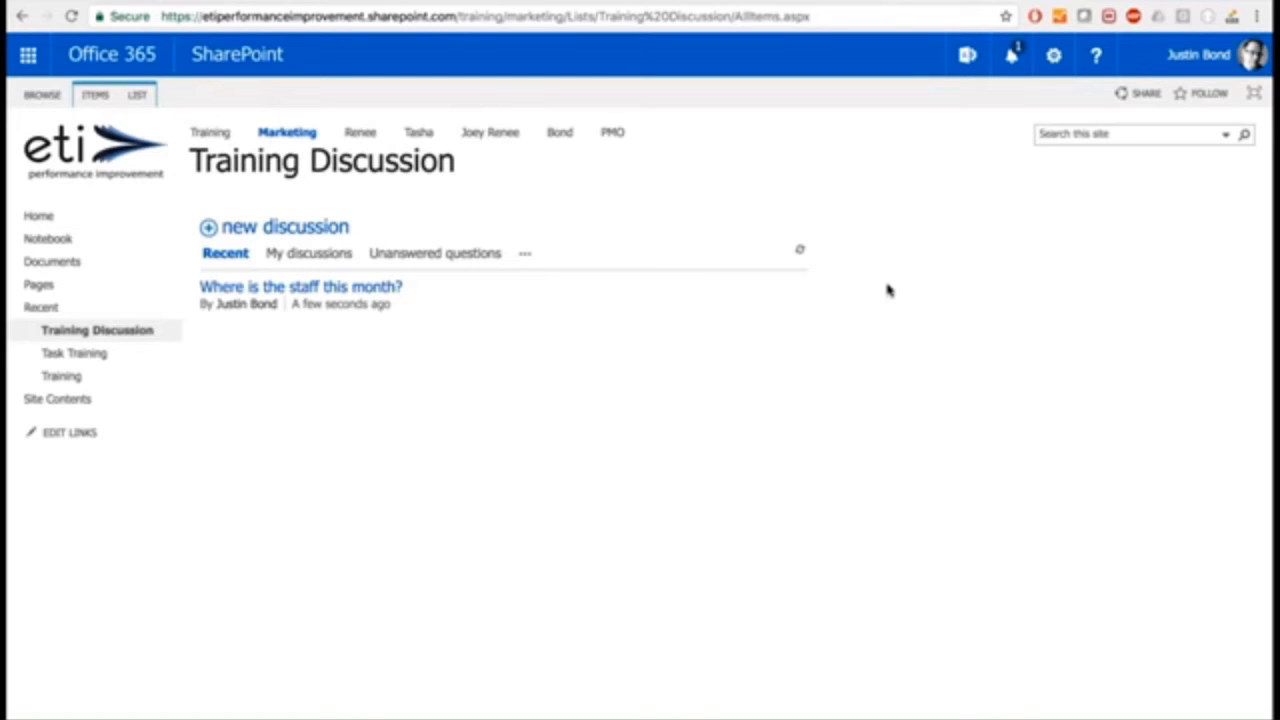
left_click(1054, 55)
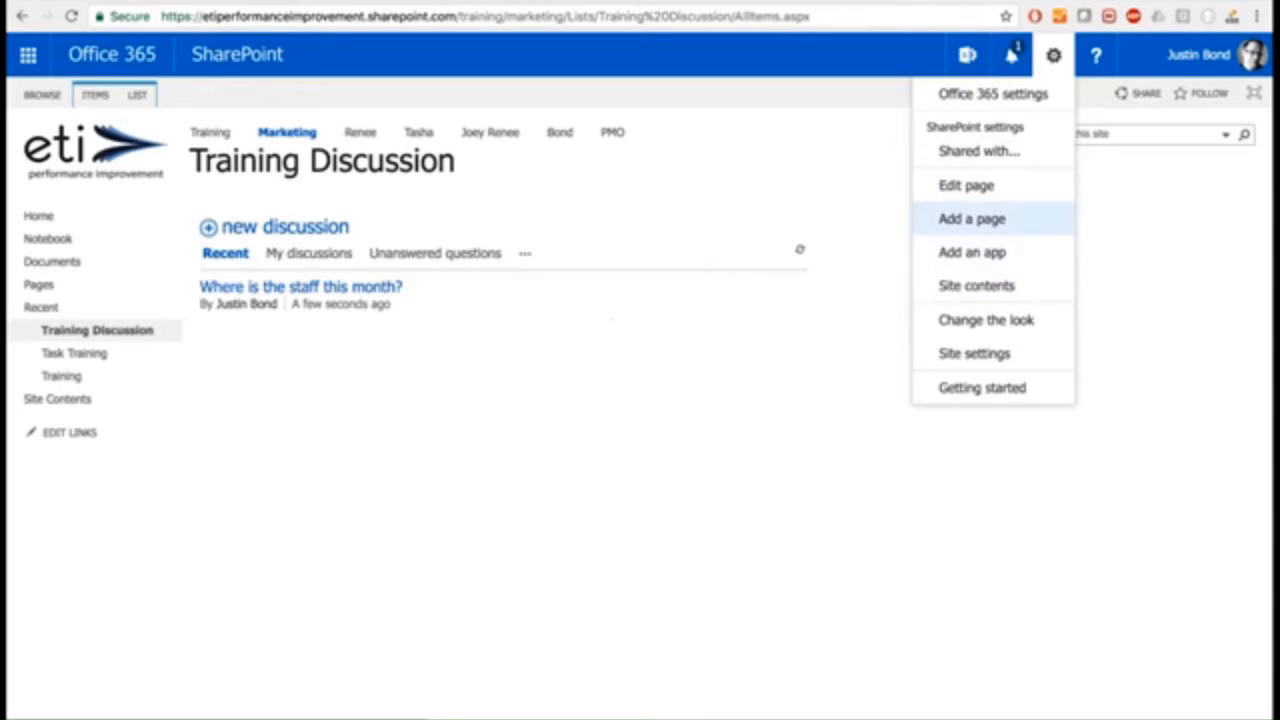
left_click(792, 347)
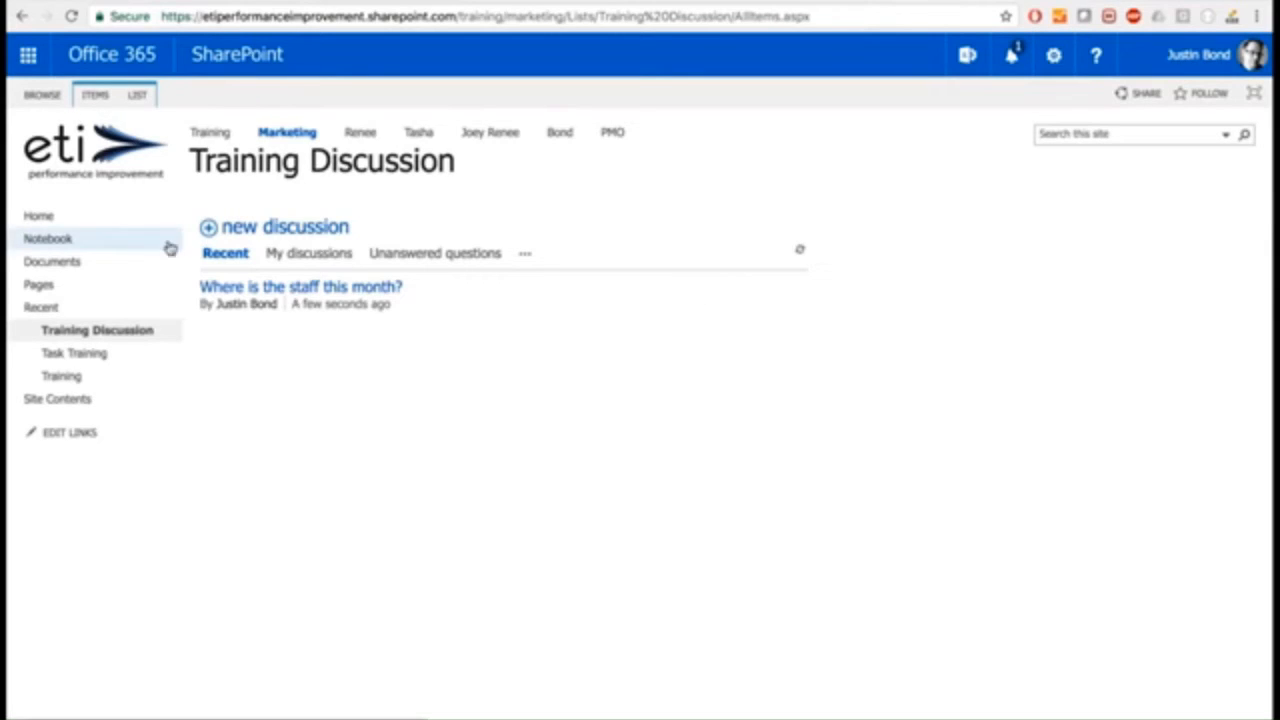
Create a new Excel workbook in the Marketing site's Documents library.
left_click(62, 268)
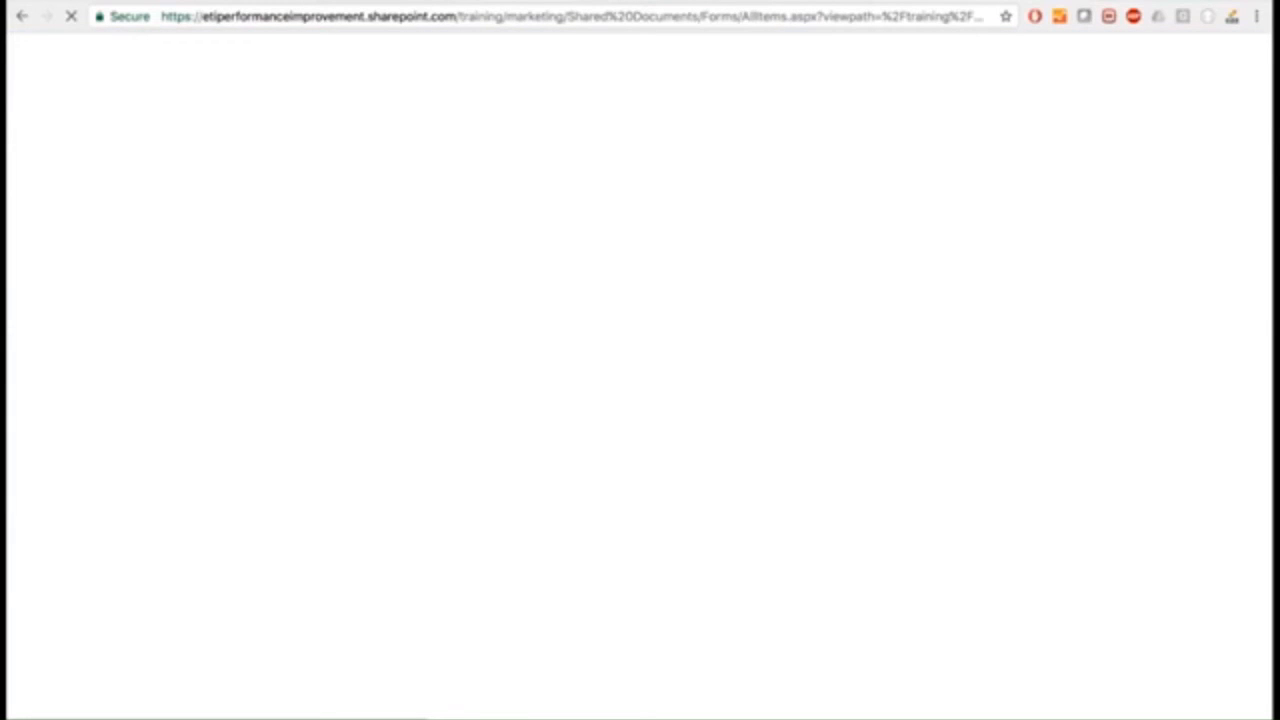
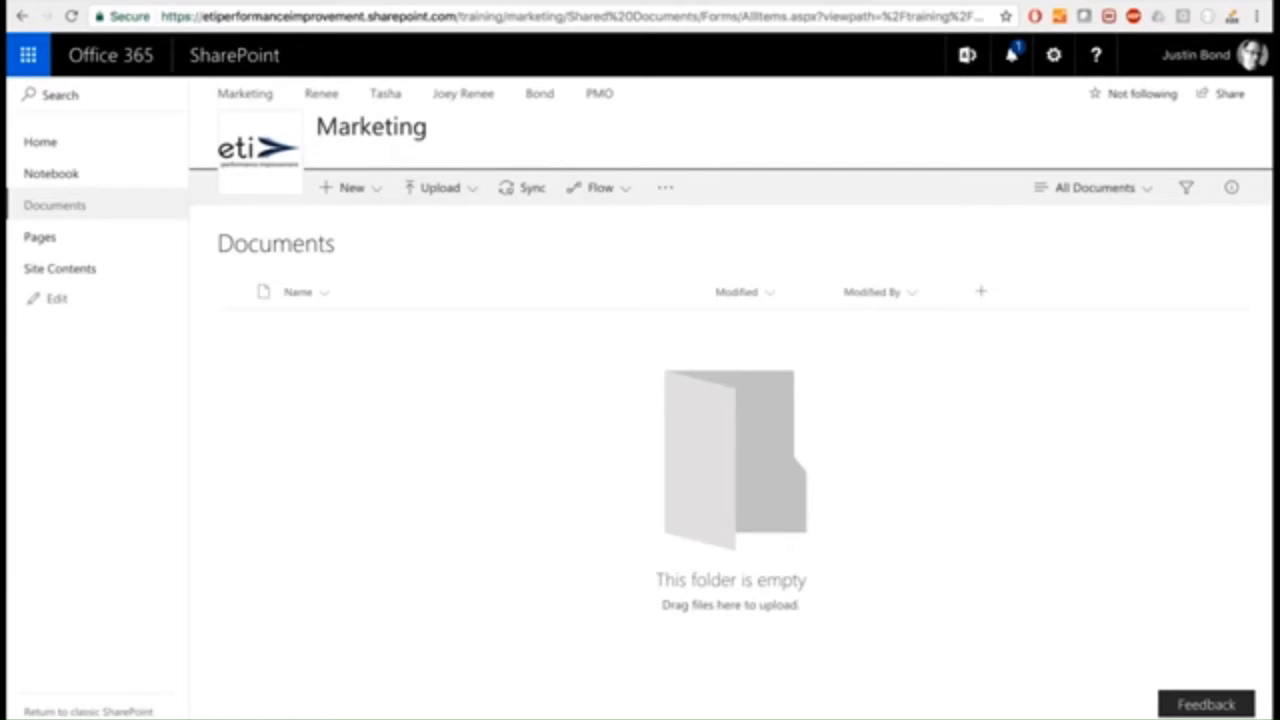
left_click(355, 188)
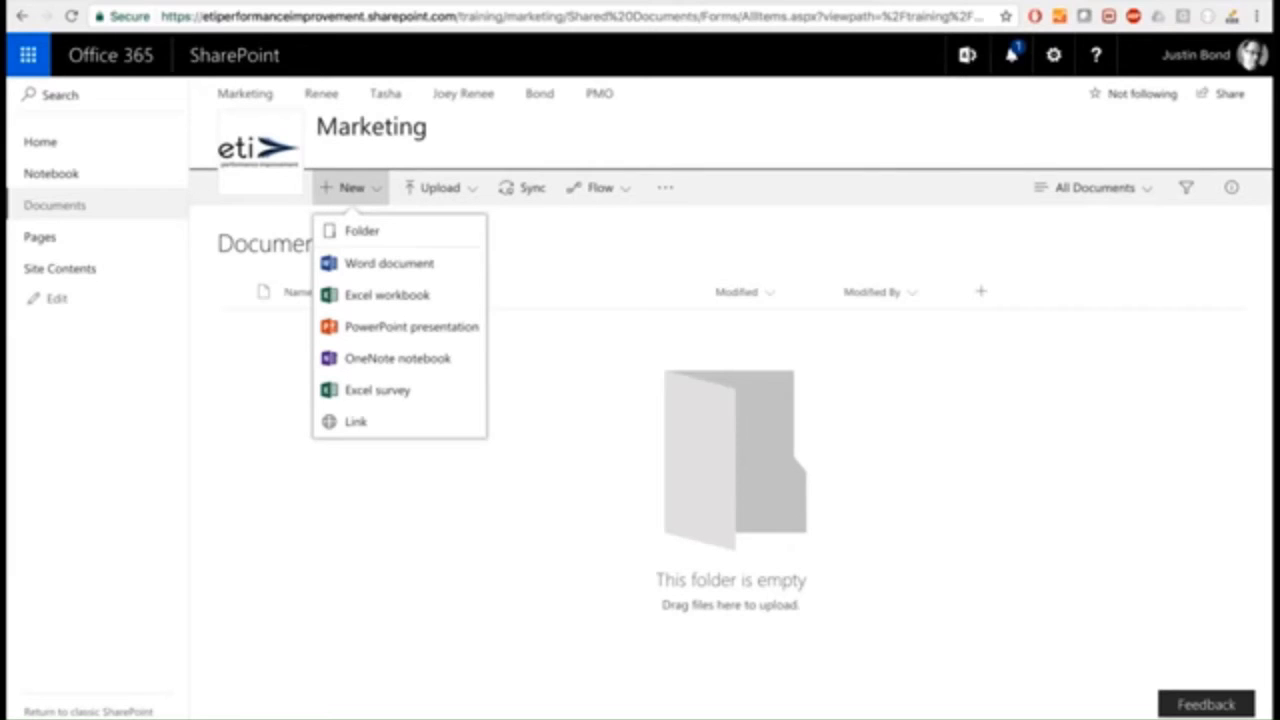
left_click(357, 297)
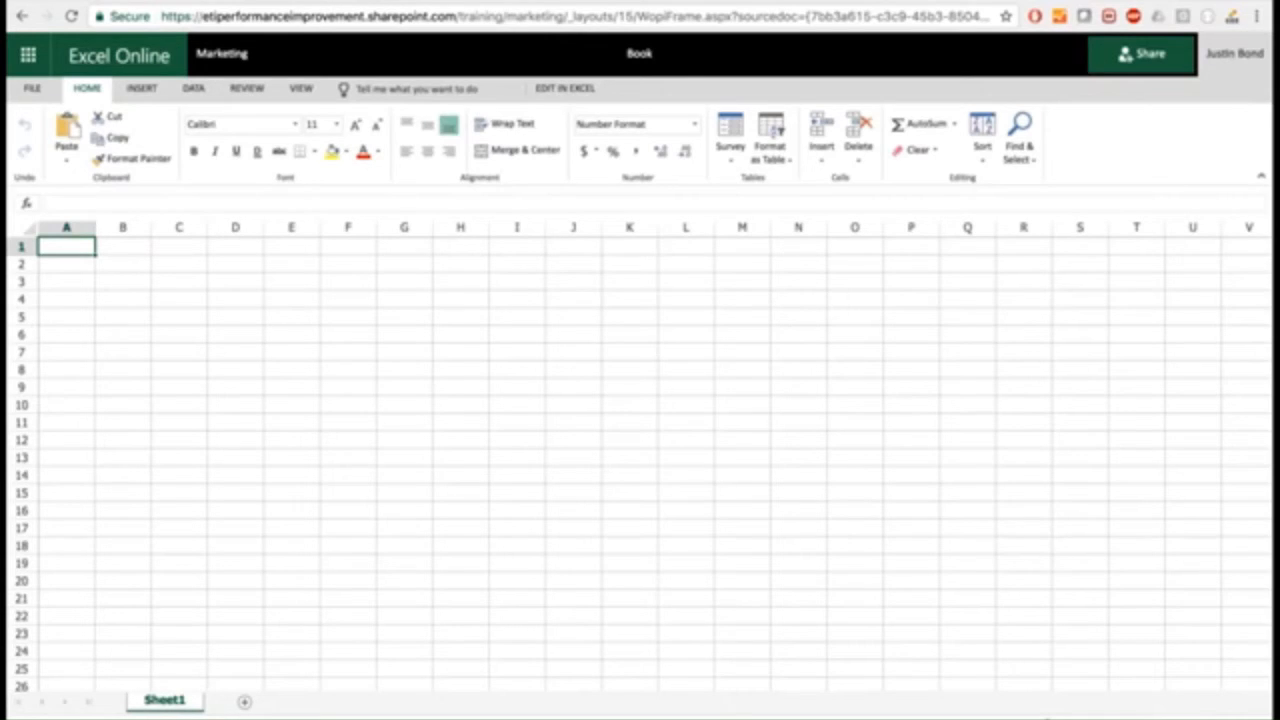
Enter Jan in cell A1 and fill the month series down through A9.
type("F")
type("an")
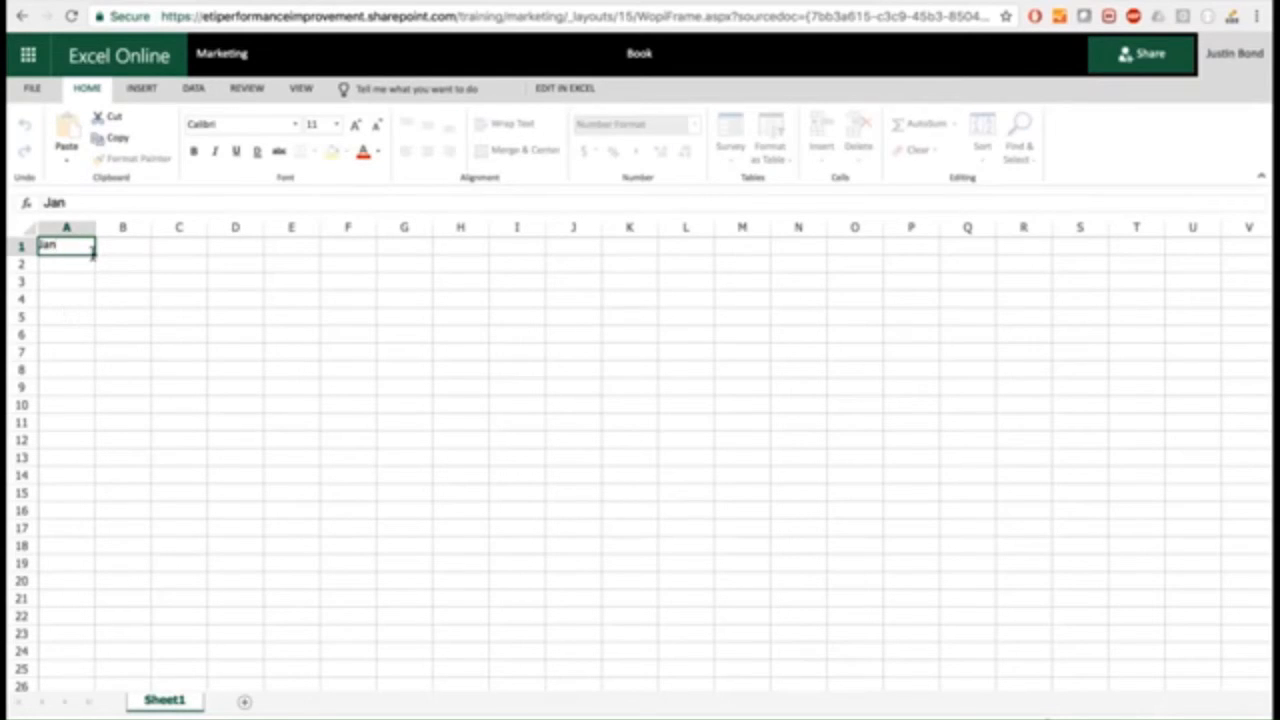
key("Return")
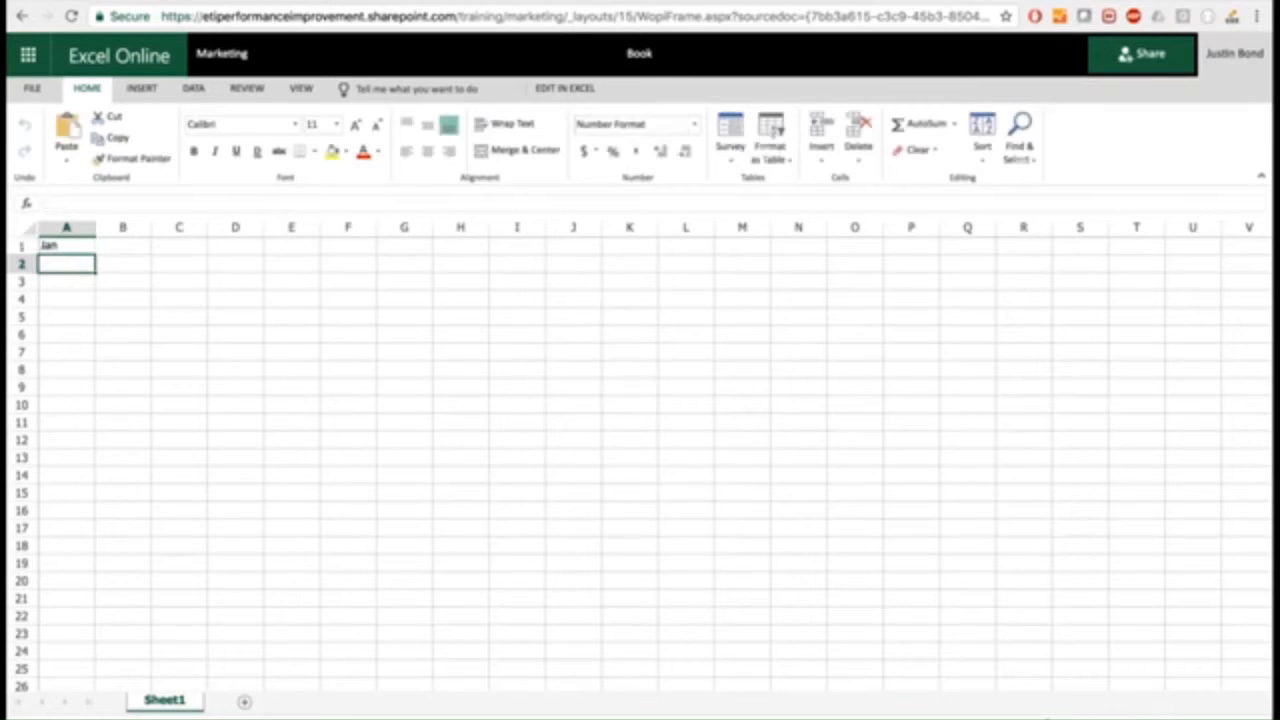
left_click(87, 249)
left_click_drag(95, 252, 90, 392)
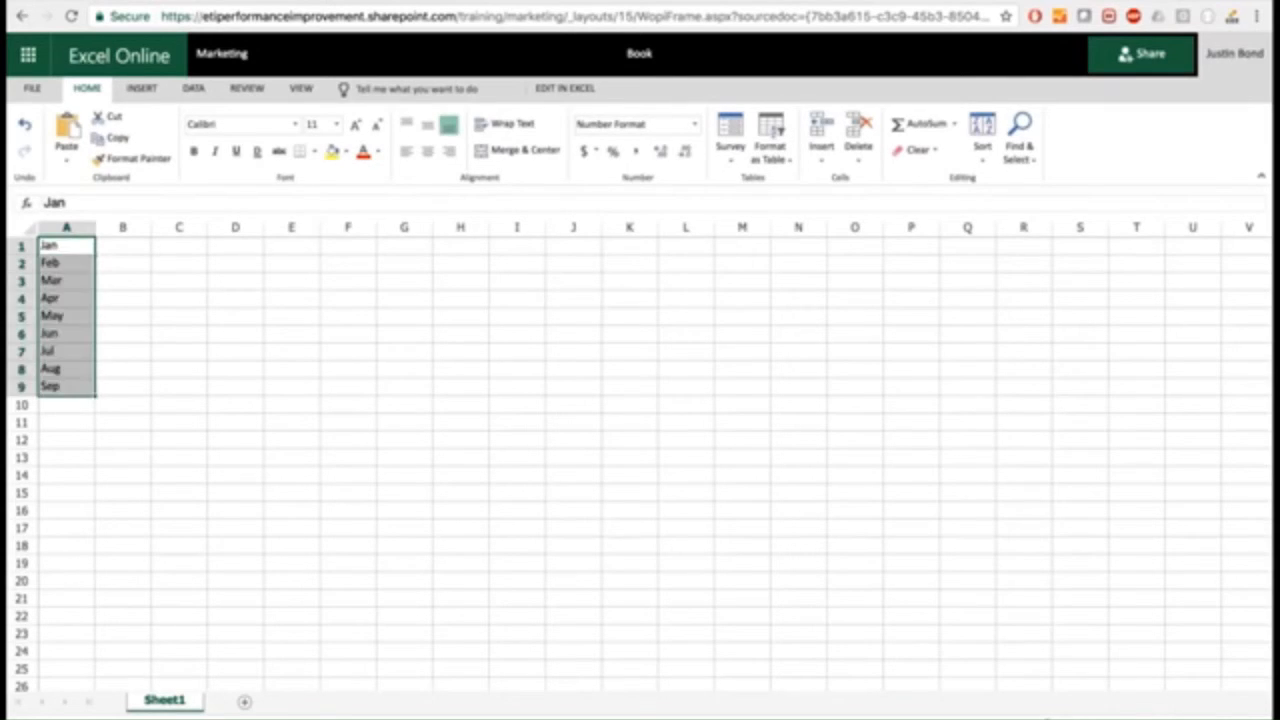
Enter 1 in cell B1 and fill it down through B9.
left_click(124, 251)
type("1")
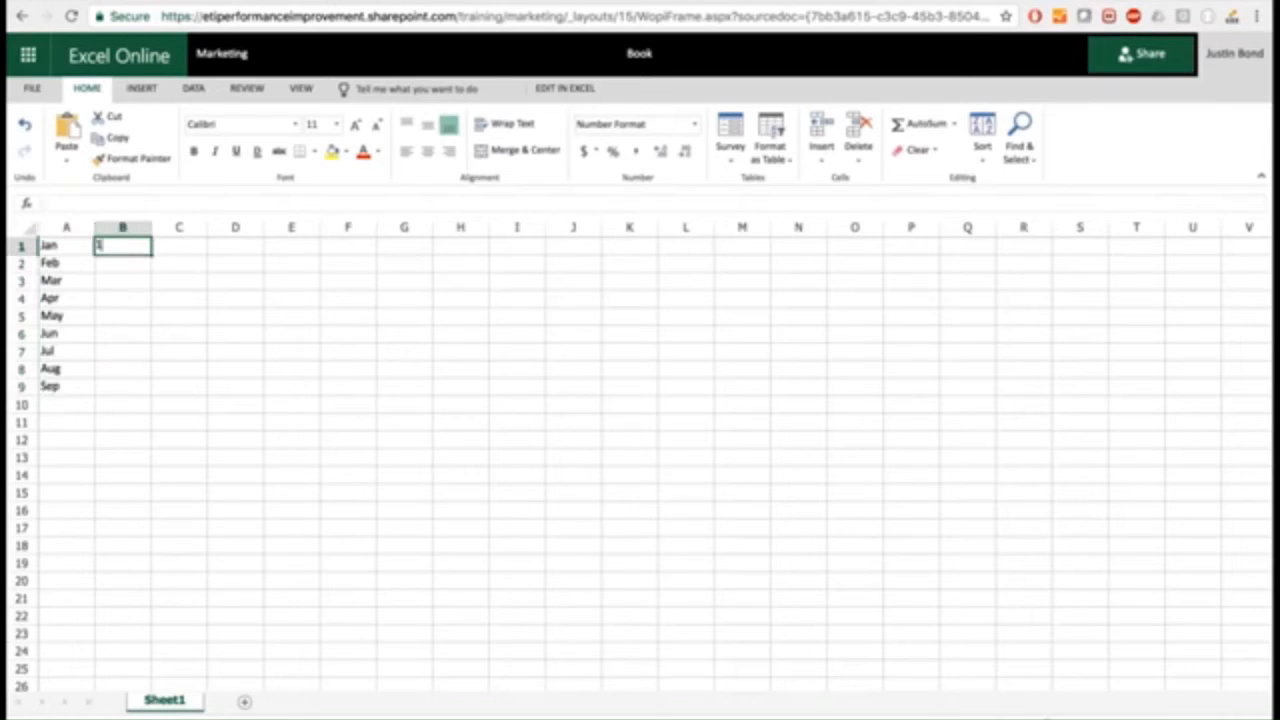
left_click(126, 300)
left_click(138, 249)
mouse_move(151, 254)
left_mouse_down()
mouse_move(437, 403)
mouse_move(403, 386)
left_mouse_up()
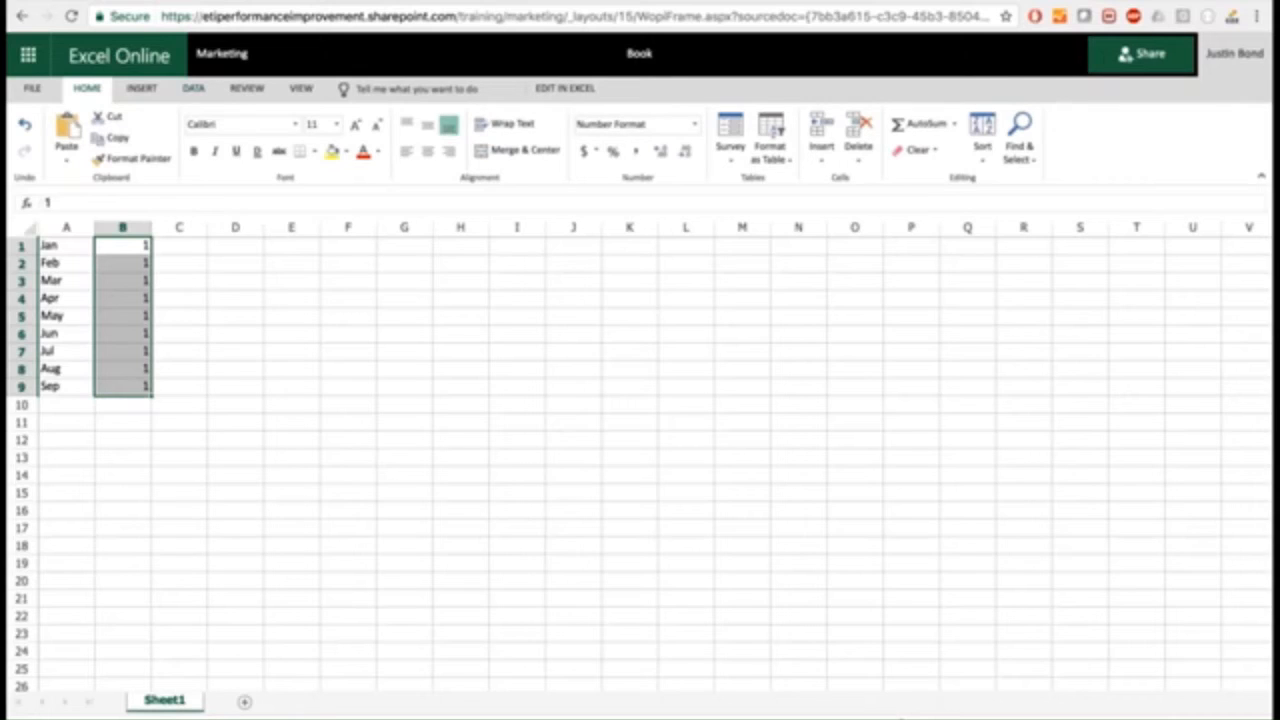
left_click(40, 92)
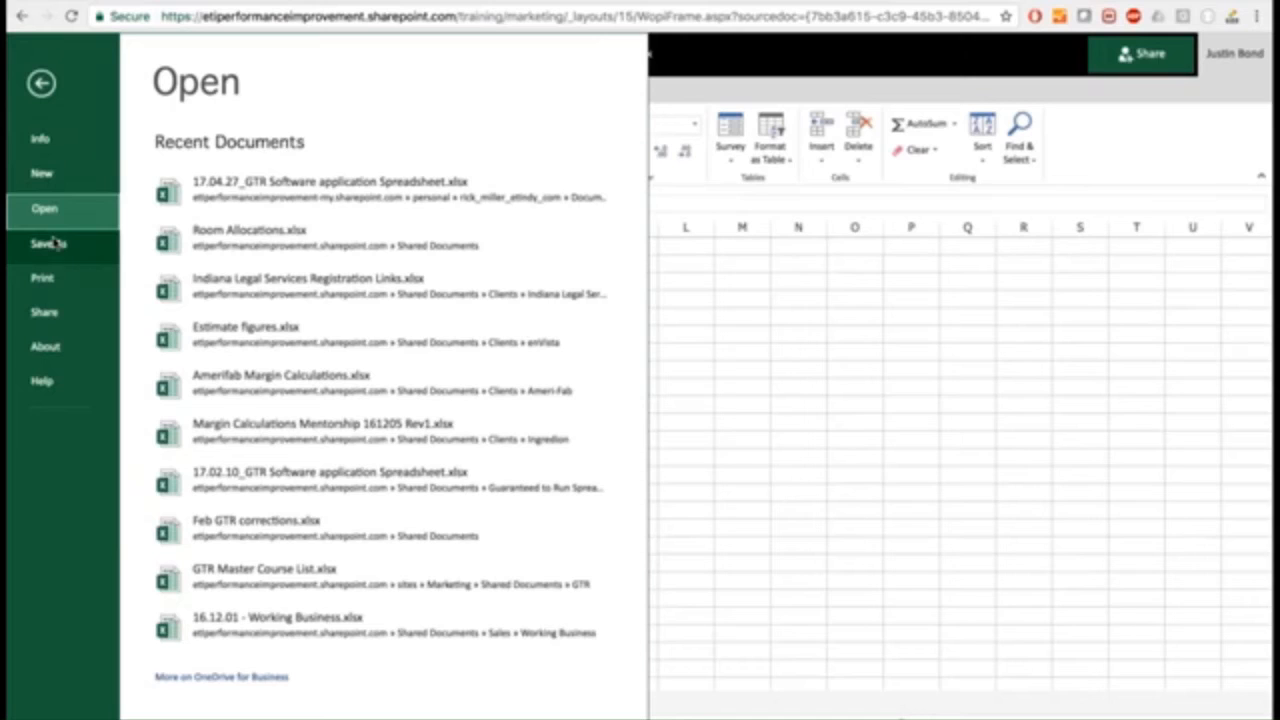
left_click(41, 83)
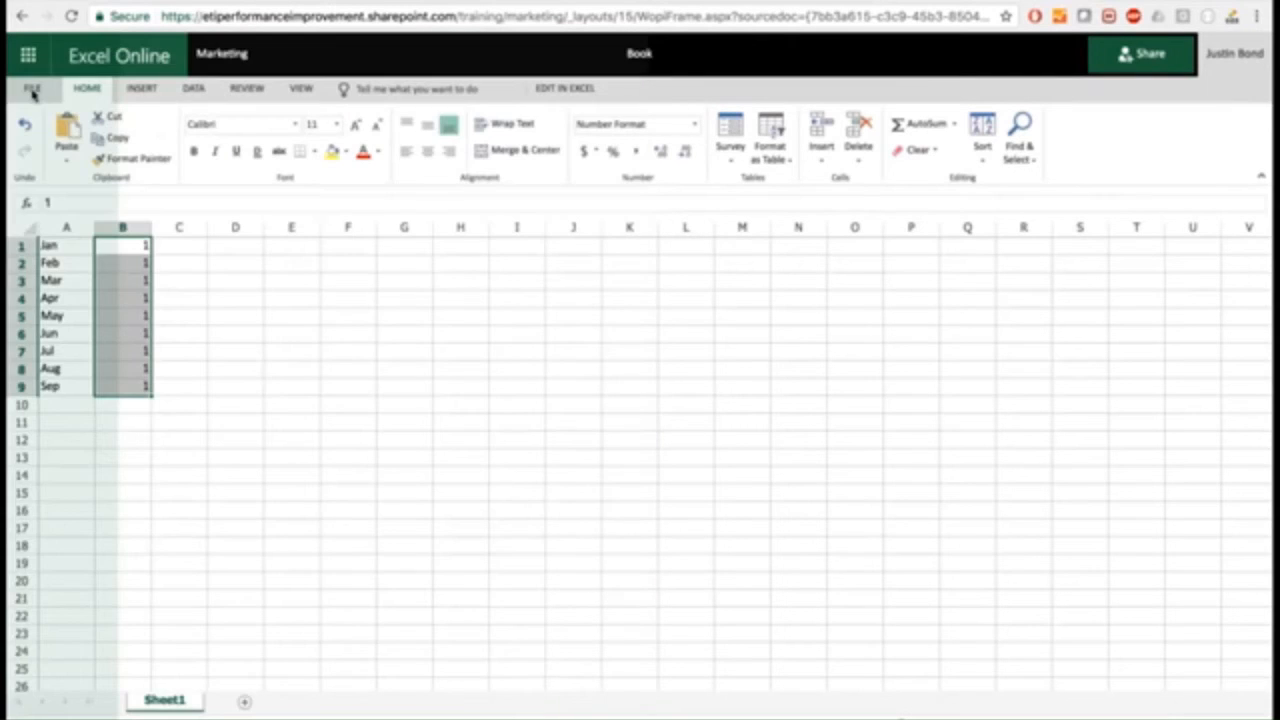
left_click(178, 317)
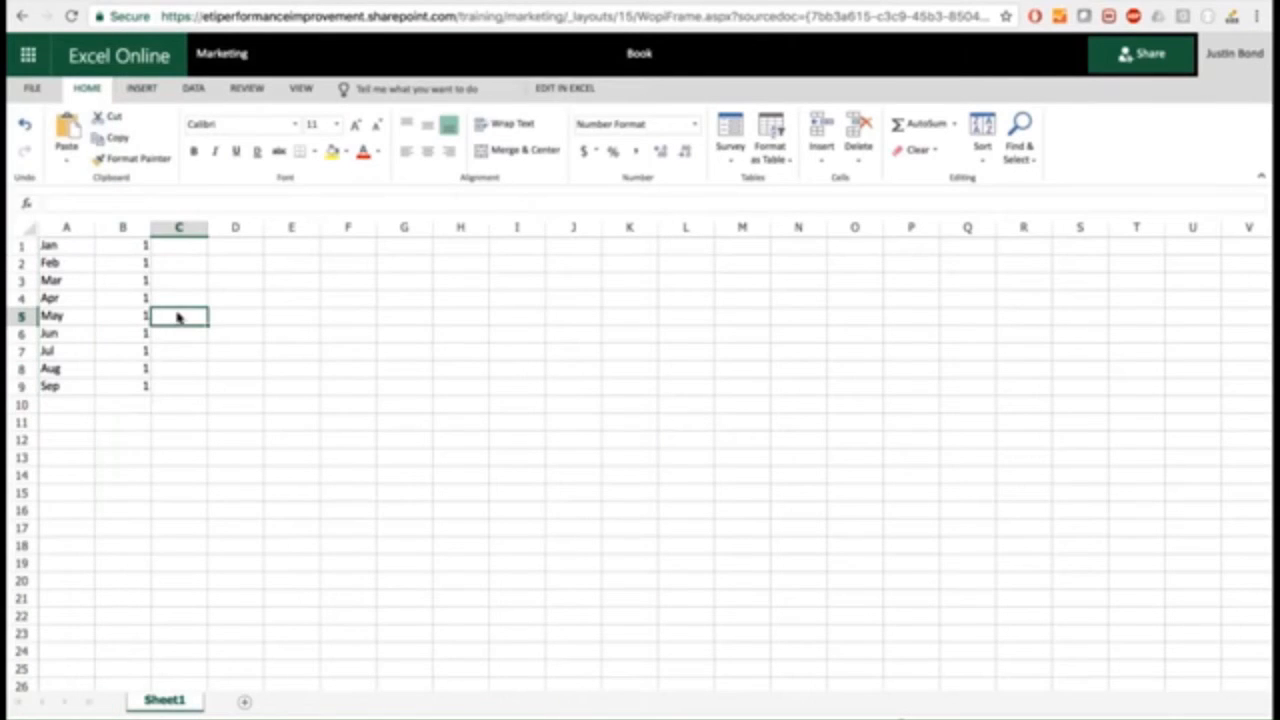
Enter 2 in cell C1.
left_click(183, 247)
type("2")
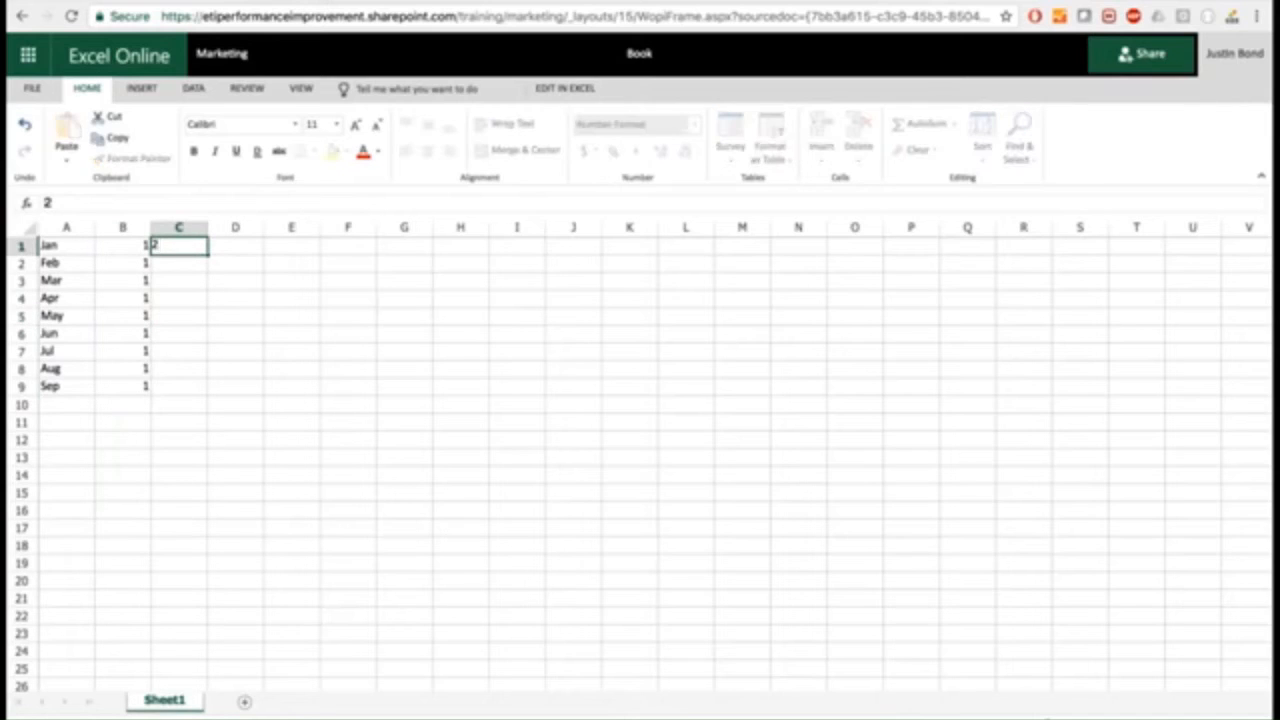
left_click(183, 266)
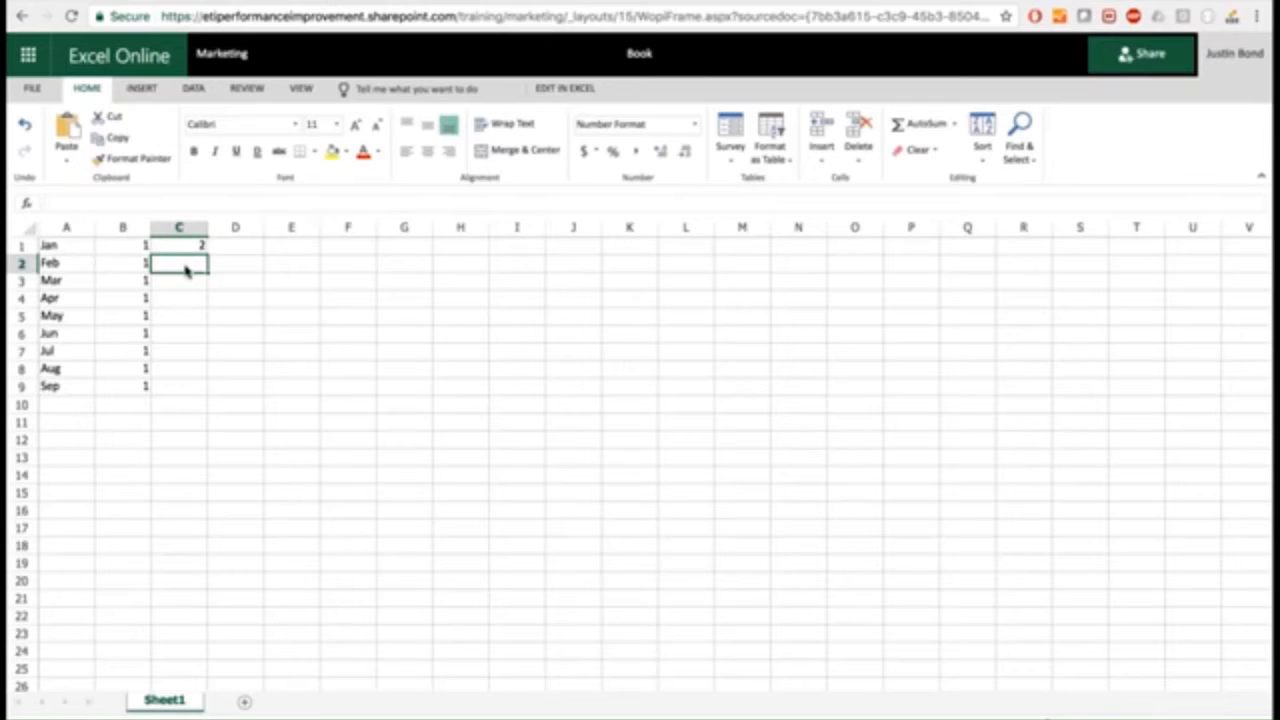
left_click(303, 285)
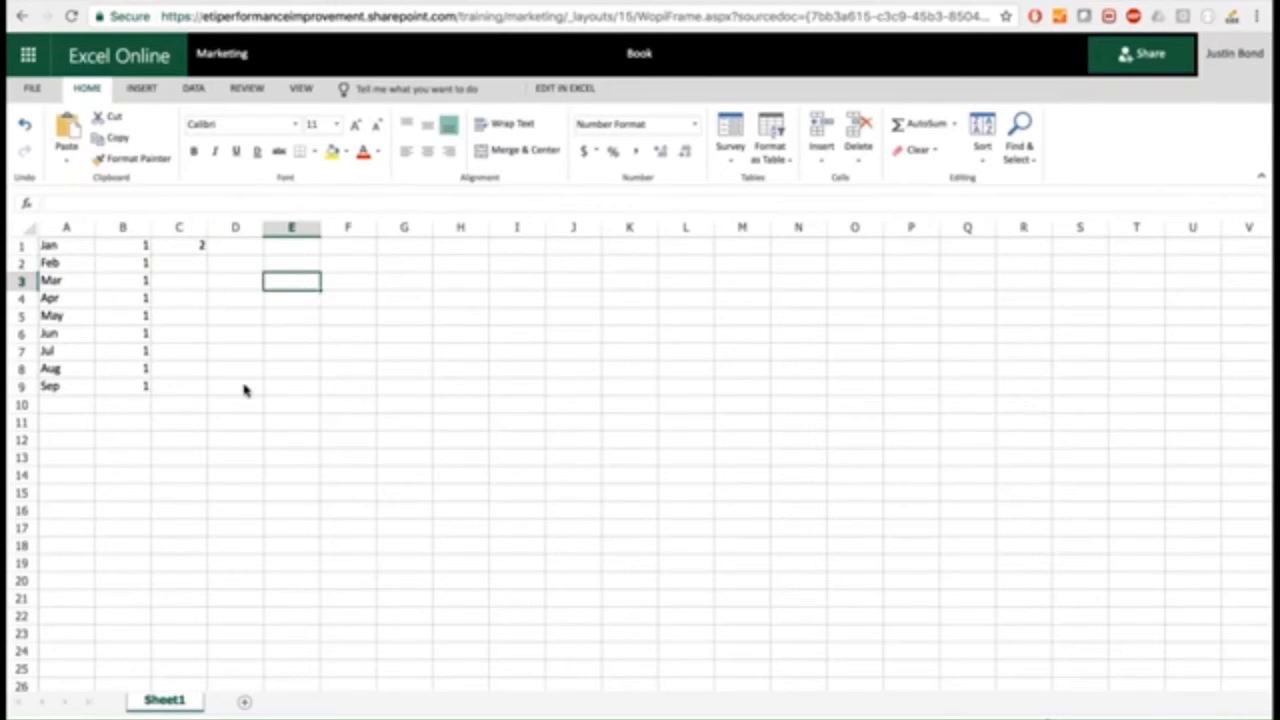
left_click(245, 390)
left_click(348, 299)
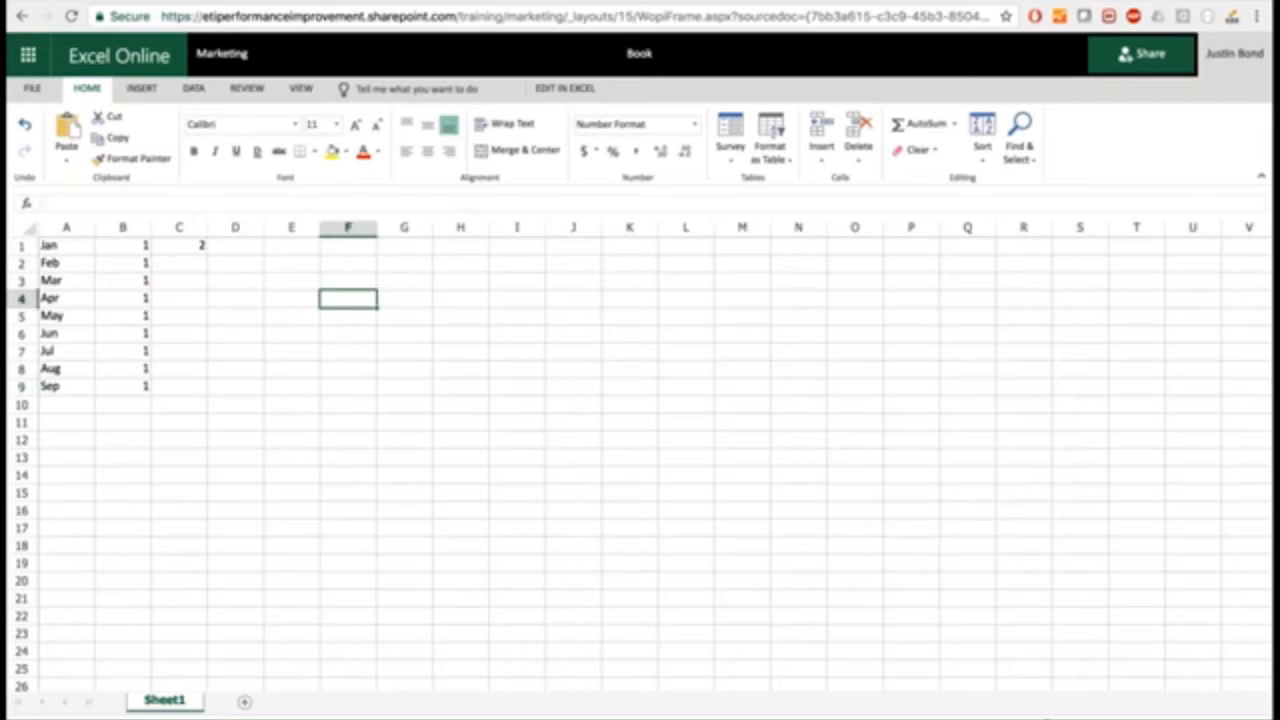
left_click(451, 338)
left_click(249, 320)
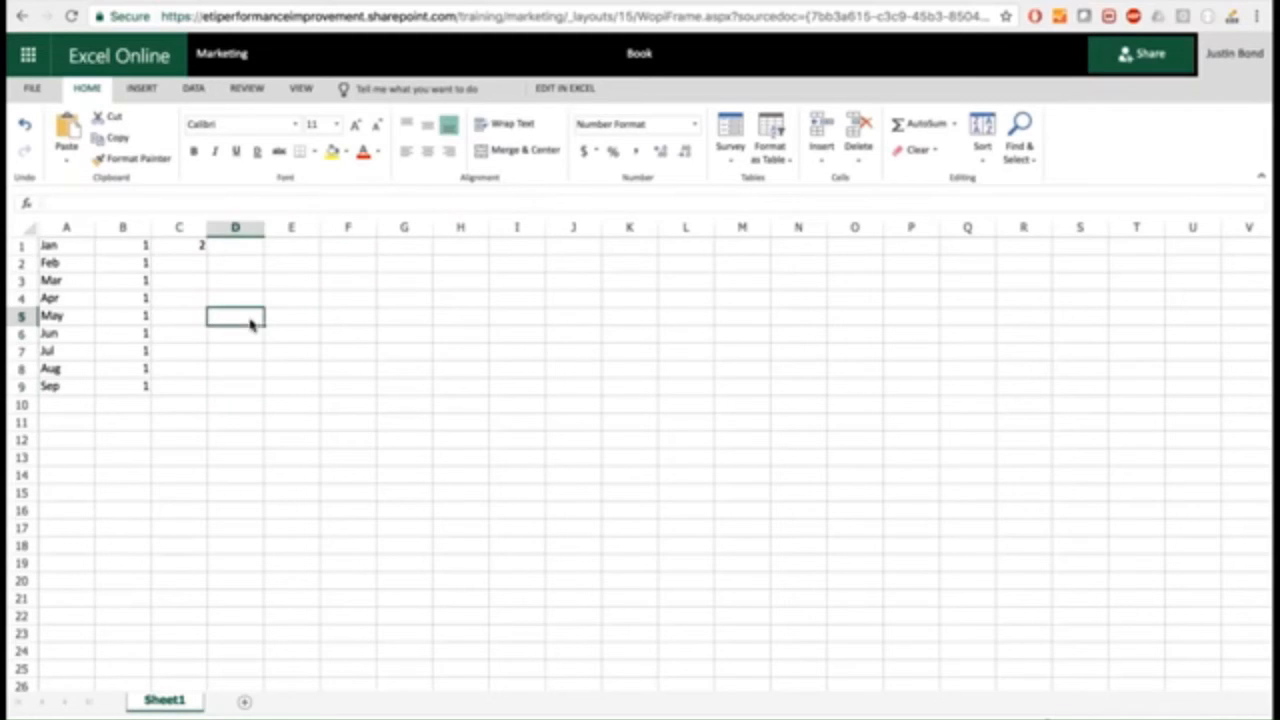
left_click(350, 298)
left_click(235, 440)
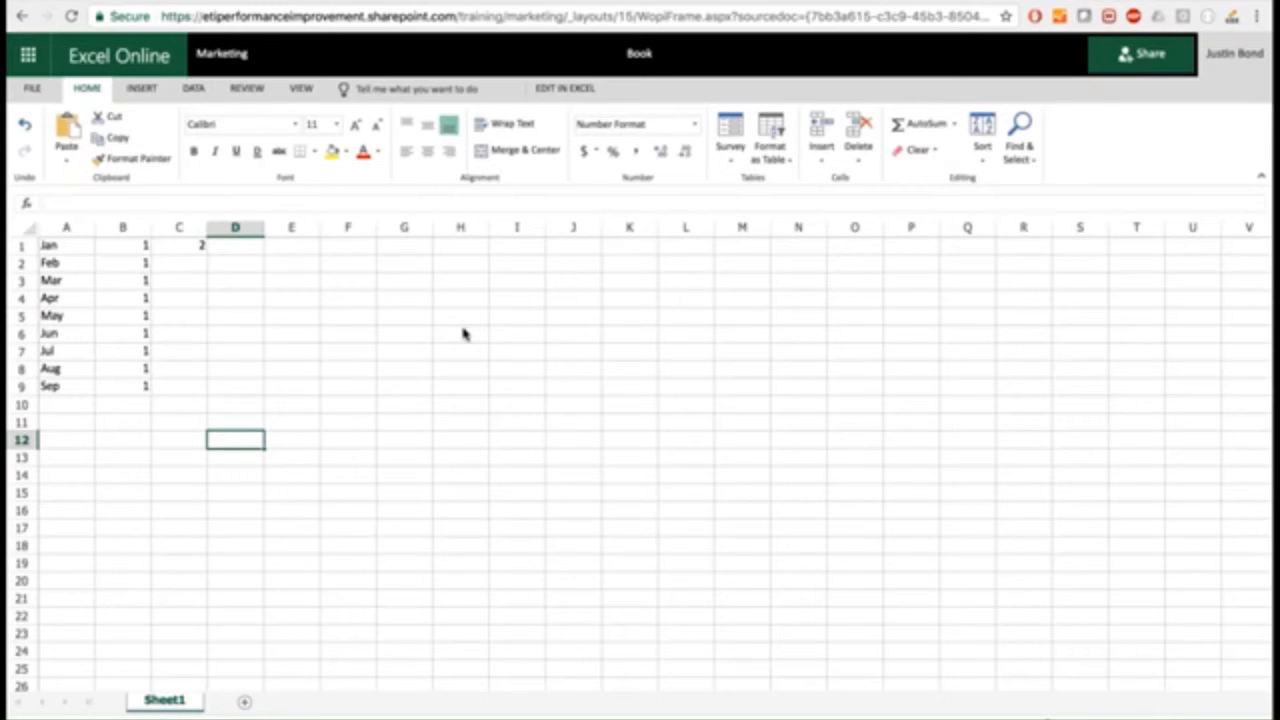
left_click_drag(463, 249, 460, 402)
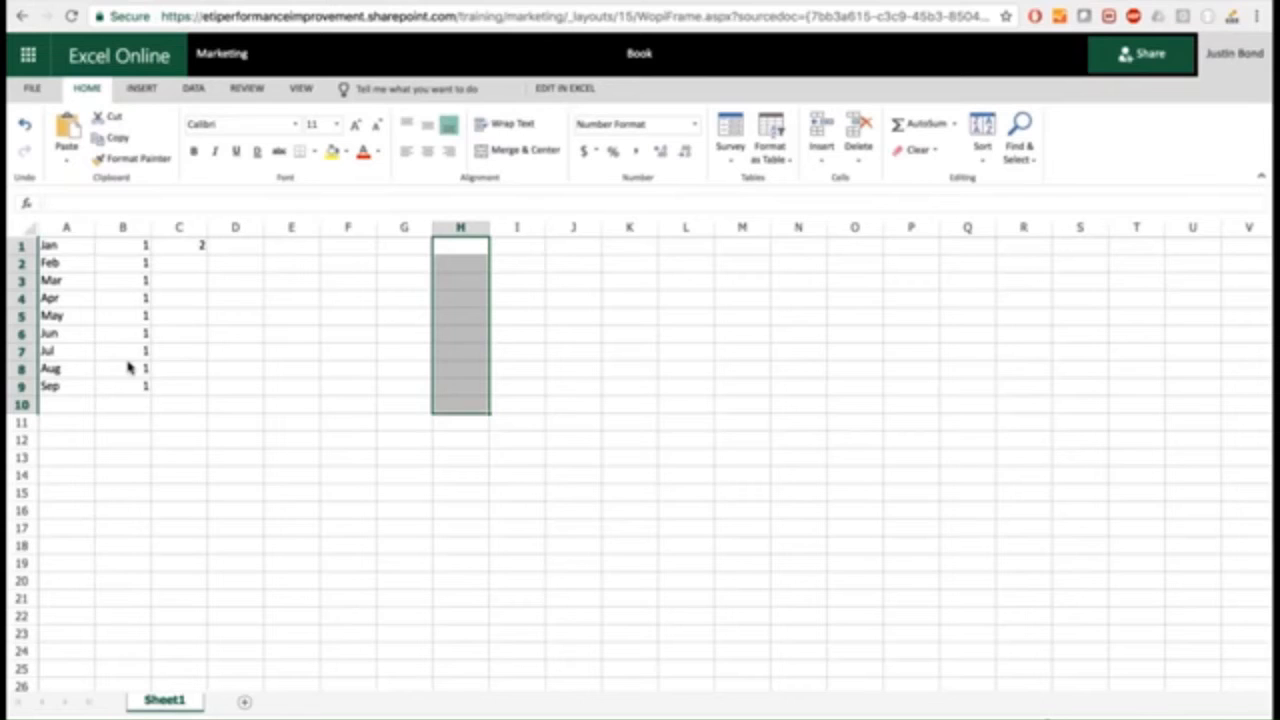
left_click_drag(134, 336, 133, 385)
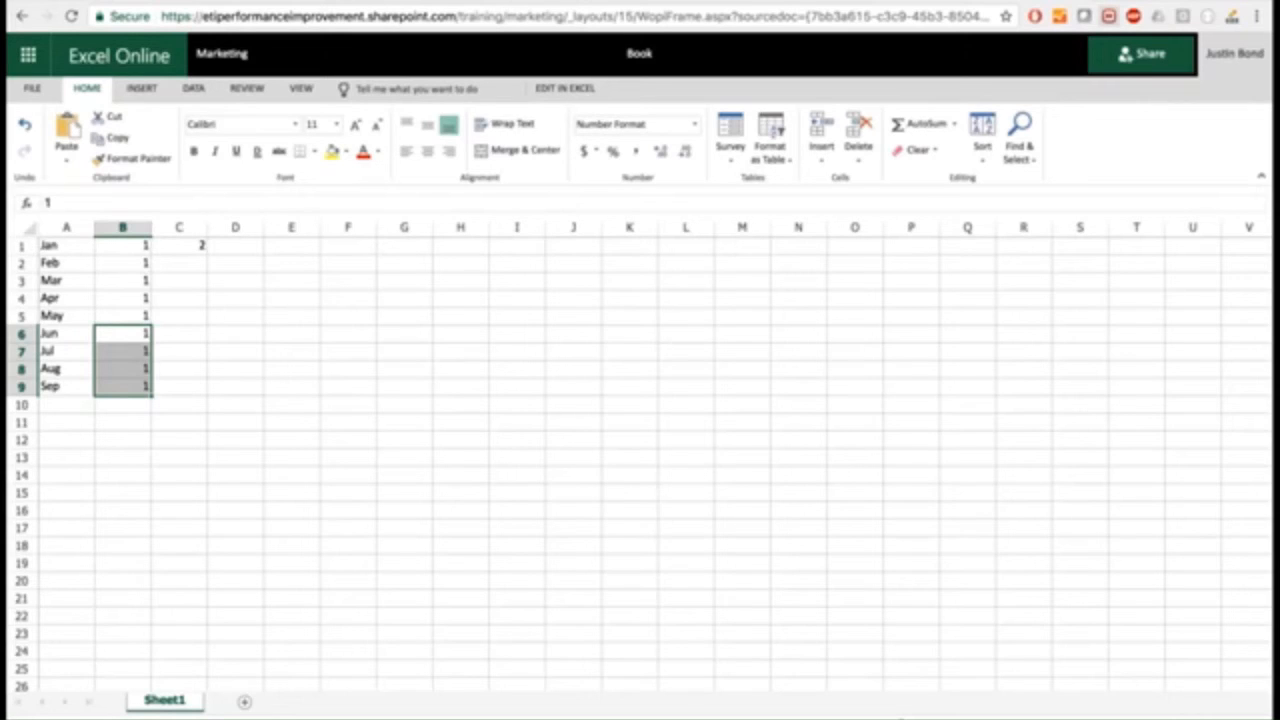
Return from the workbook to the Marketing site's Documents library and review its new-item and Flow options.
left_click(222, 56)
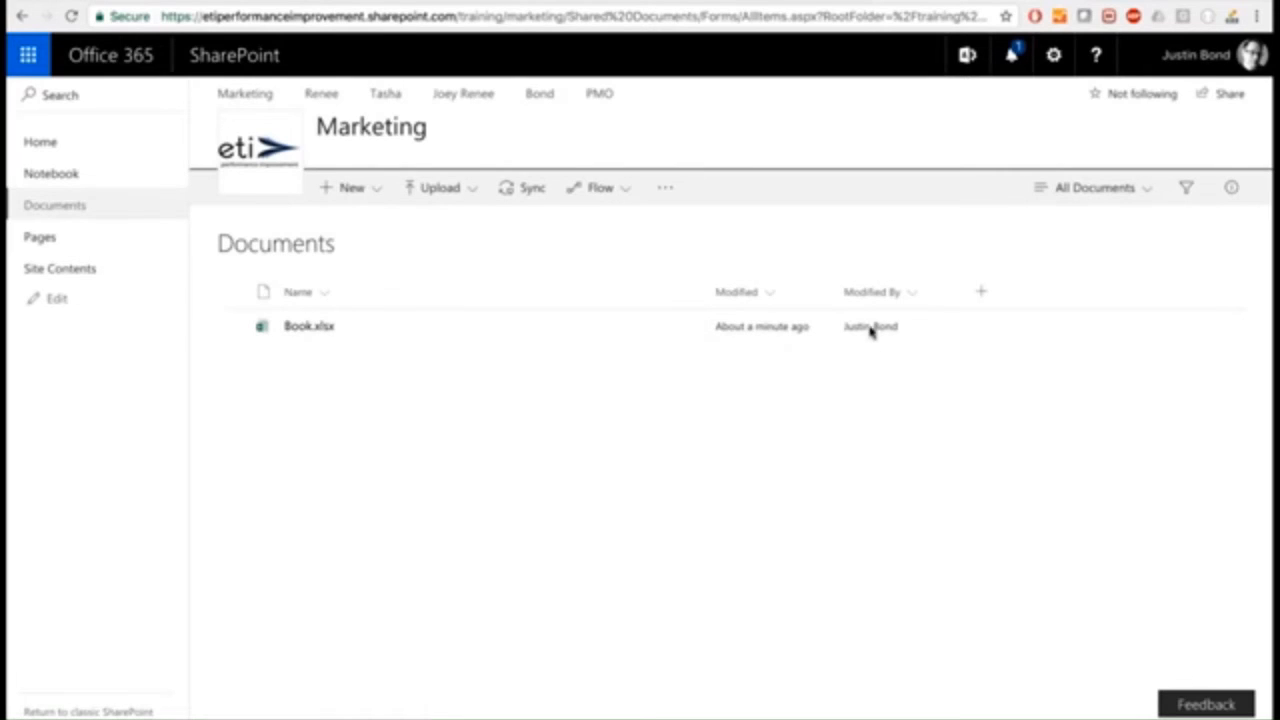
mouse_move(871, 330)
left_click(348, 191)
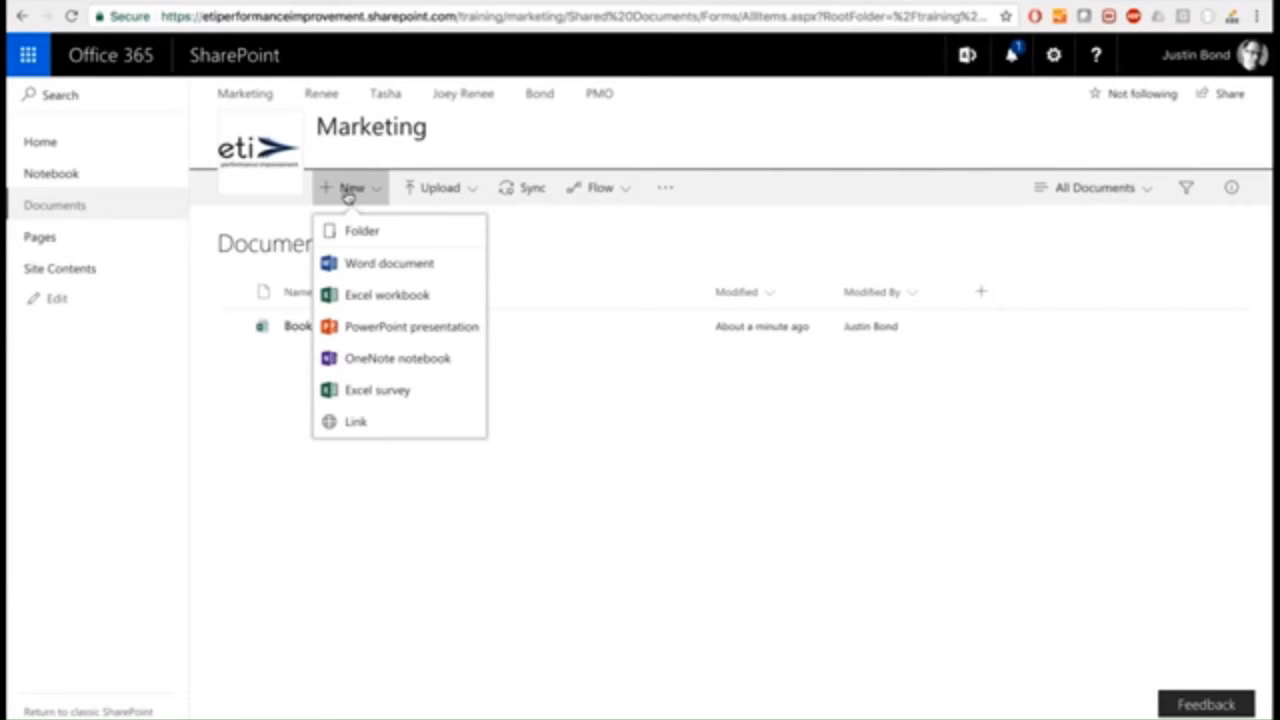
left_click(290, 380)
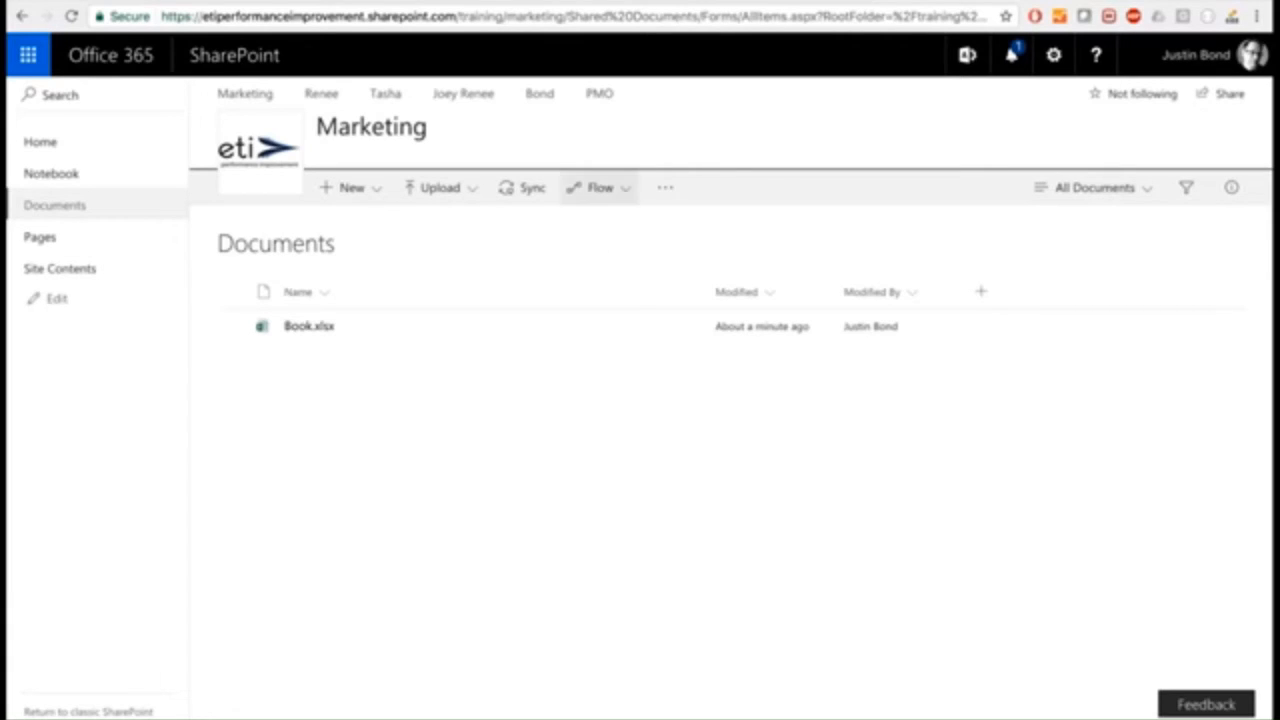
left_click(622, 192)
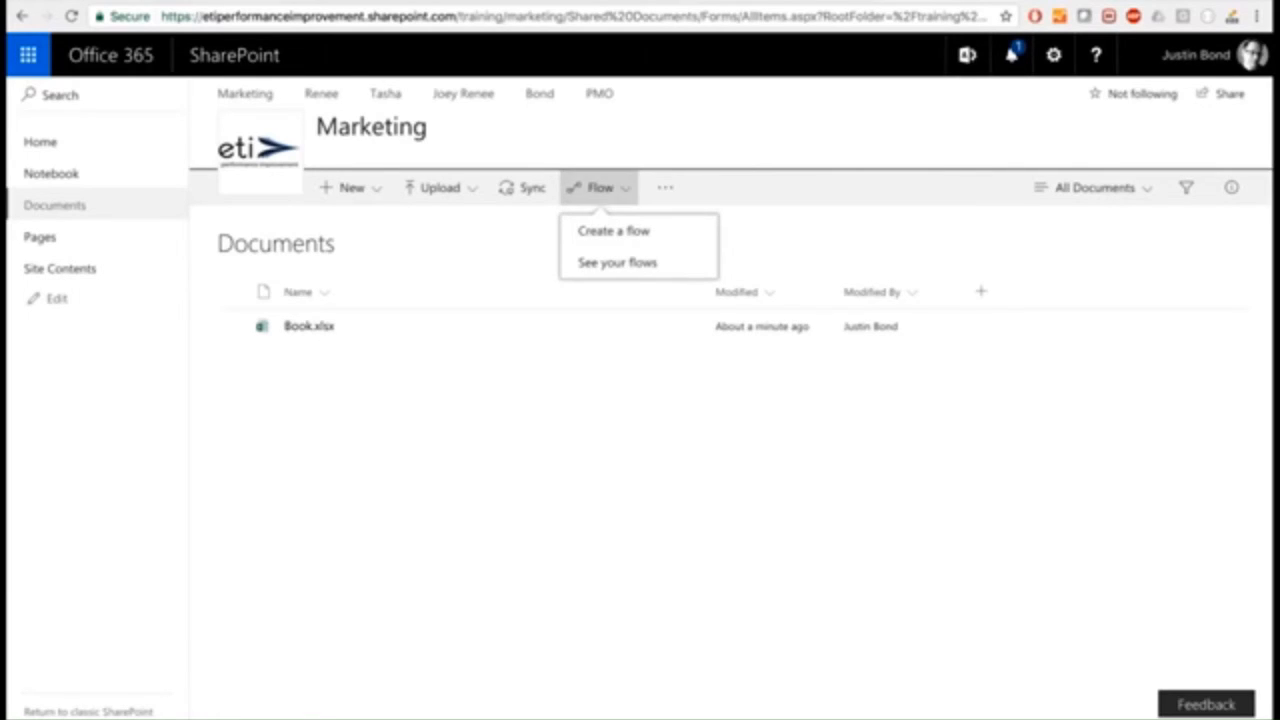
left_click(636, 150)
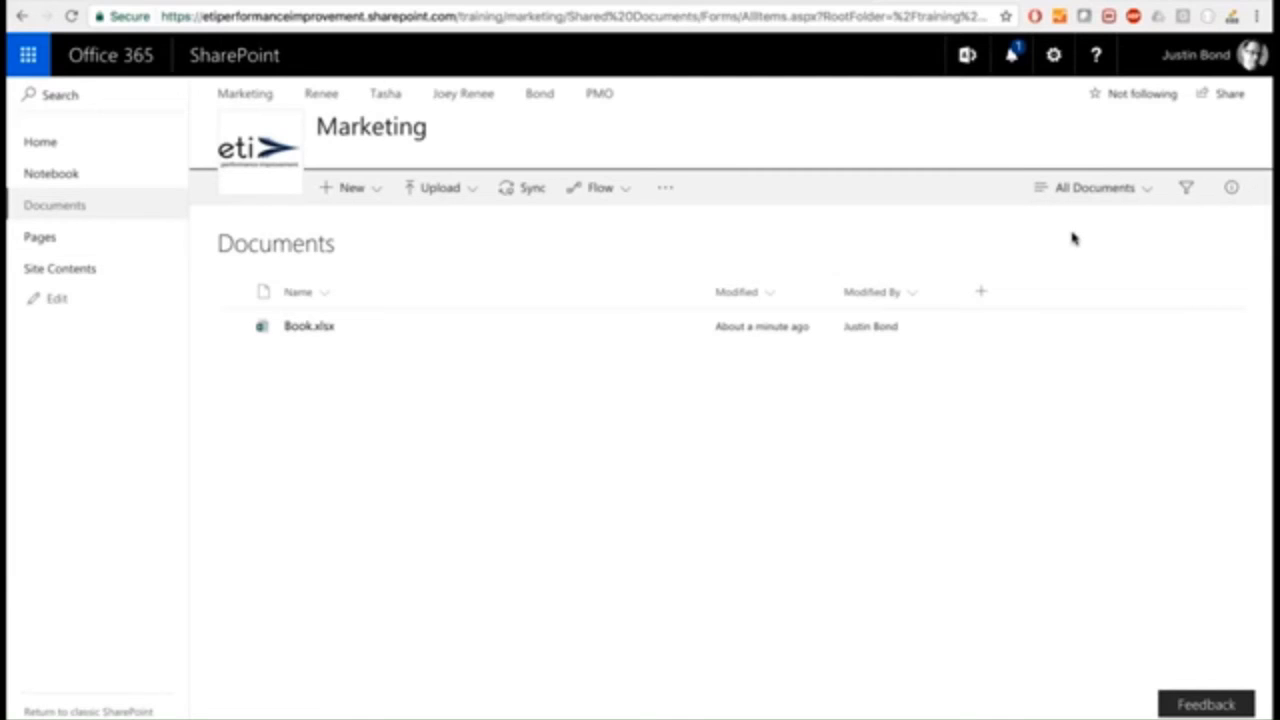
Display the contents of the Marketing site's Documents library as Tiles.
left_click(1131, 192)
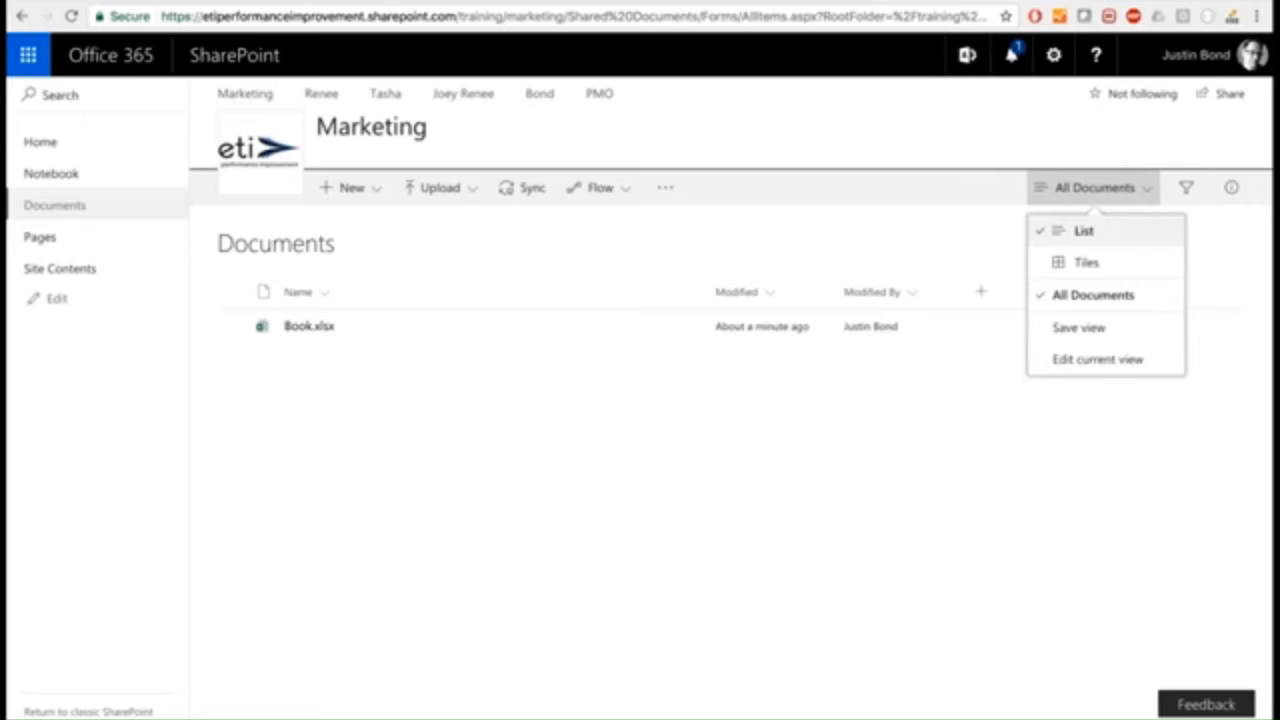
left_click(1121, 269)
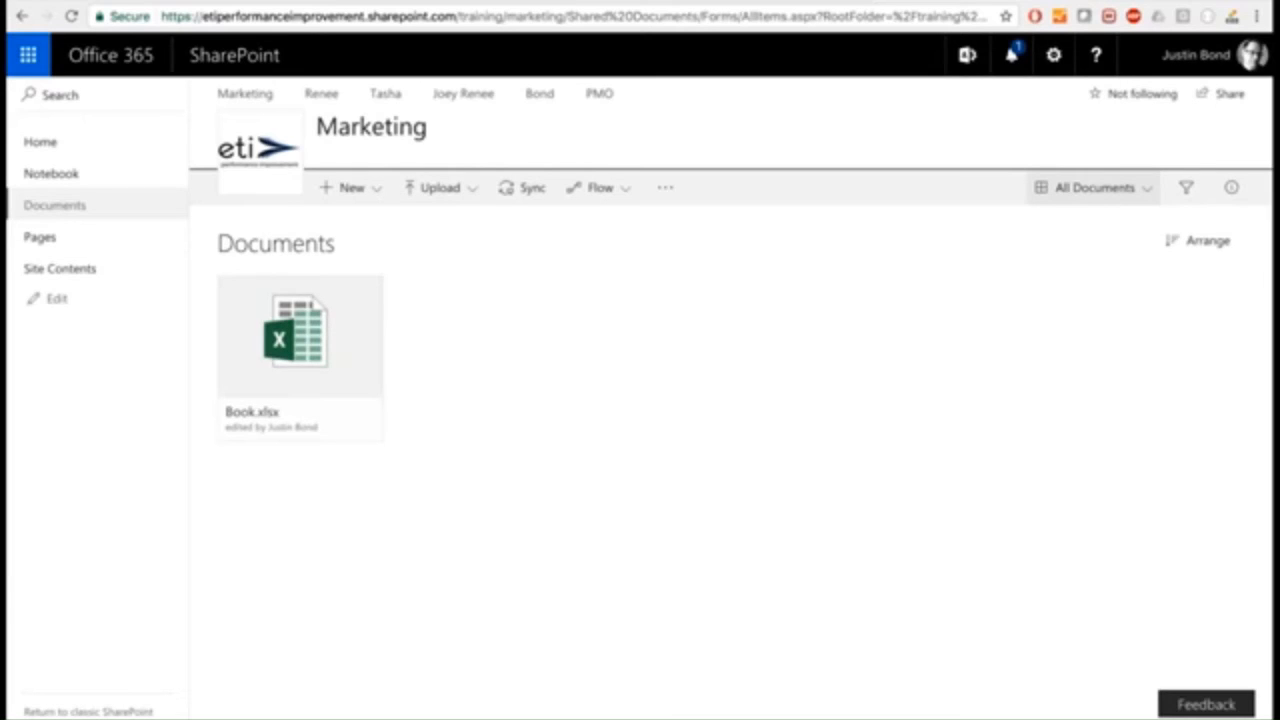
Edit the library's All Documents view to also display the File Size and Version columns.
left_click(1095, 187)
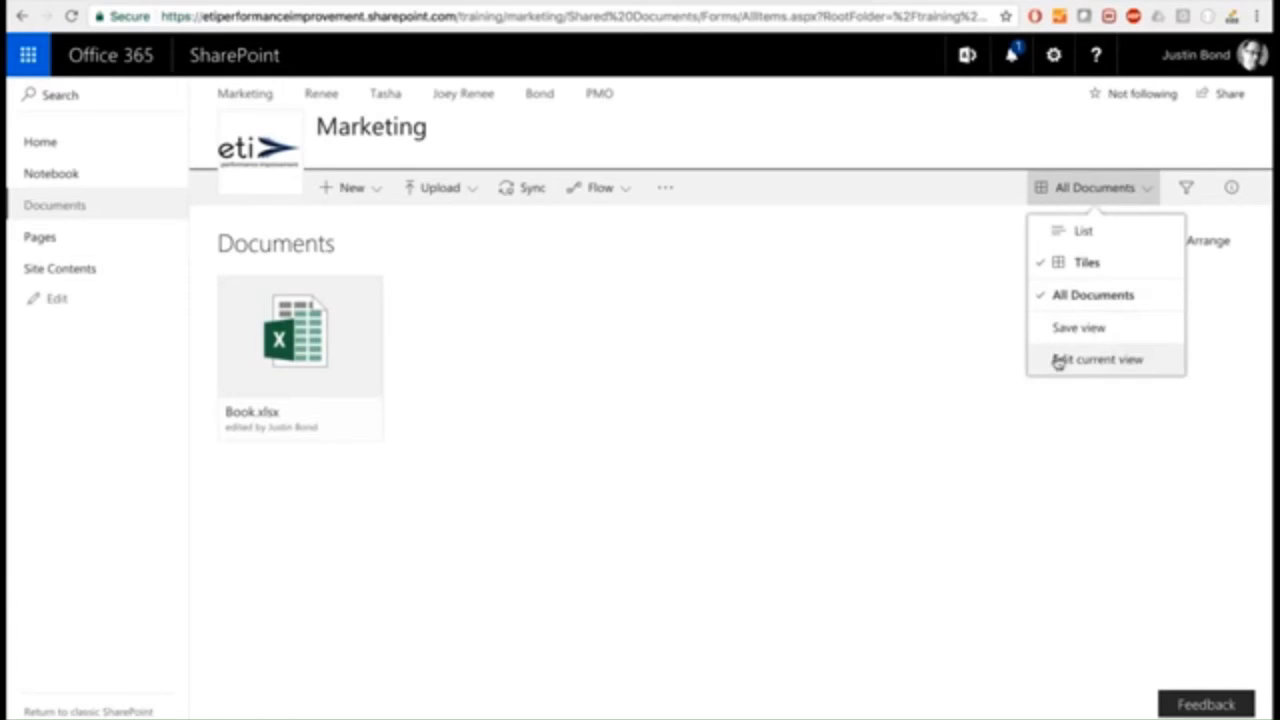
left_click(1086, 361)
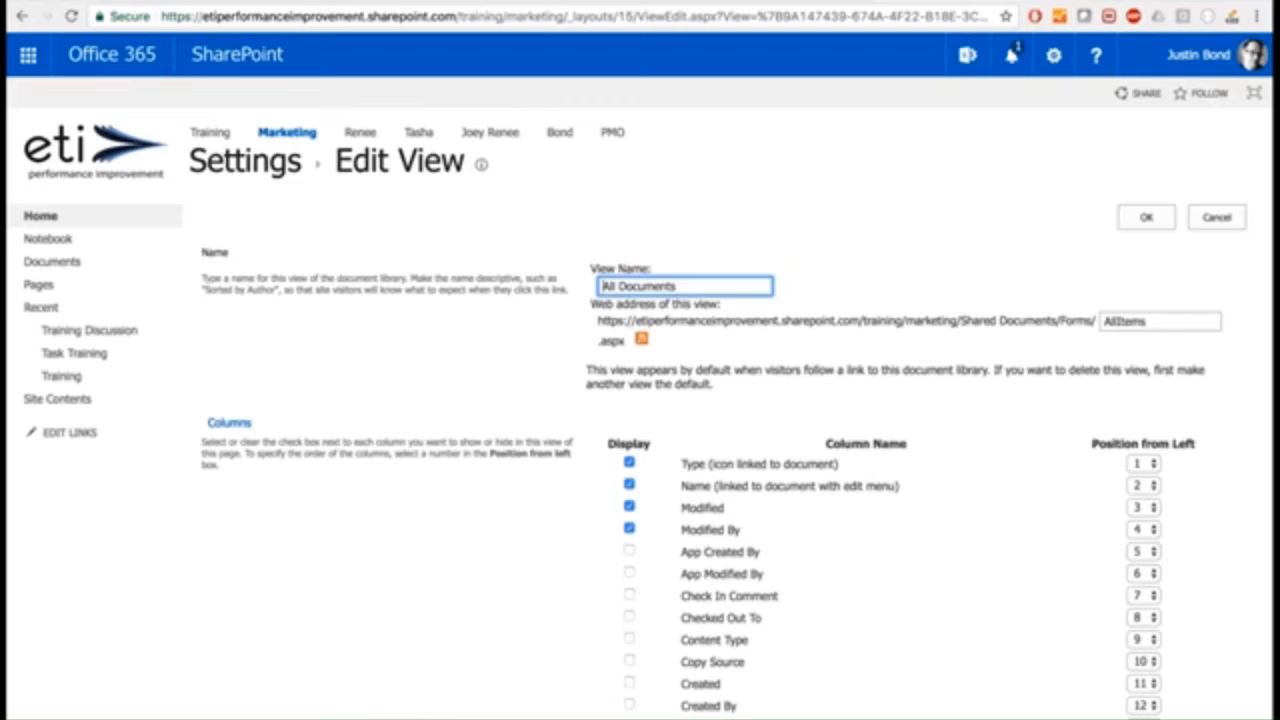
scroll(900, 663, "down", 2)
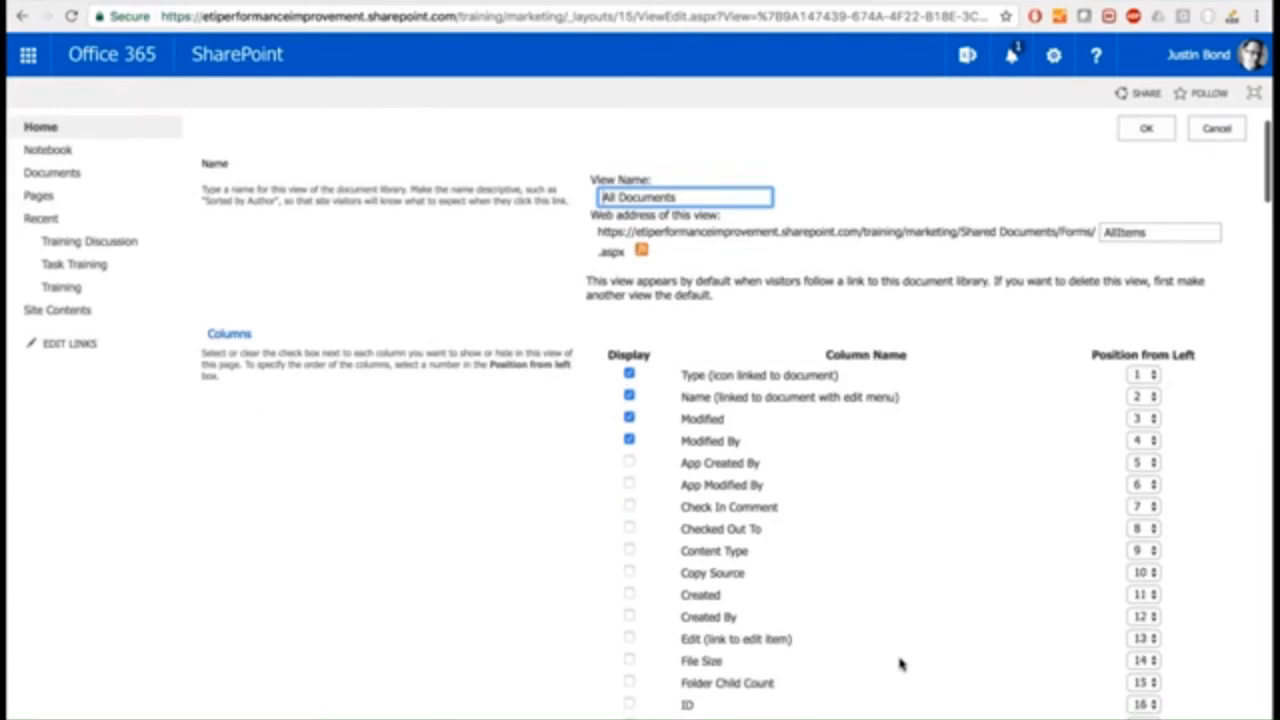
scroll(900, 663, "down", 5)
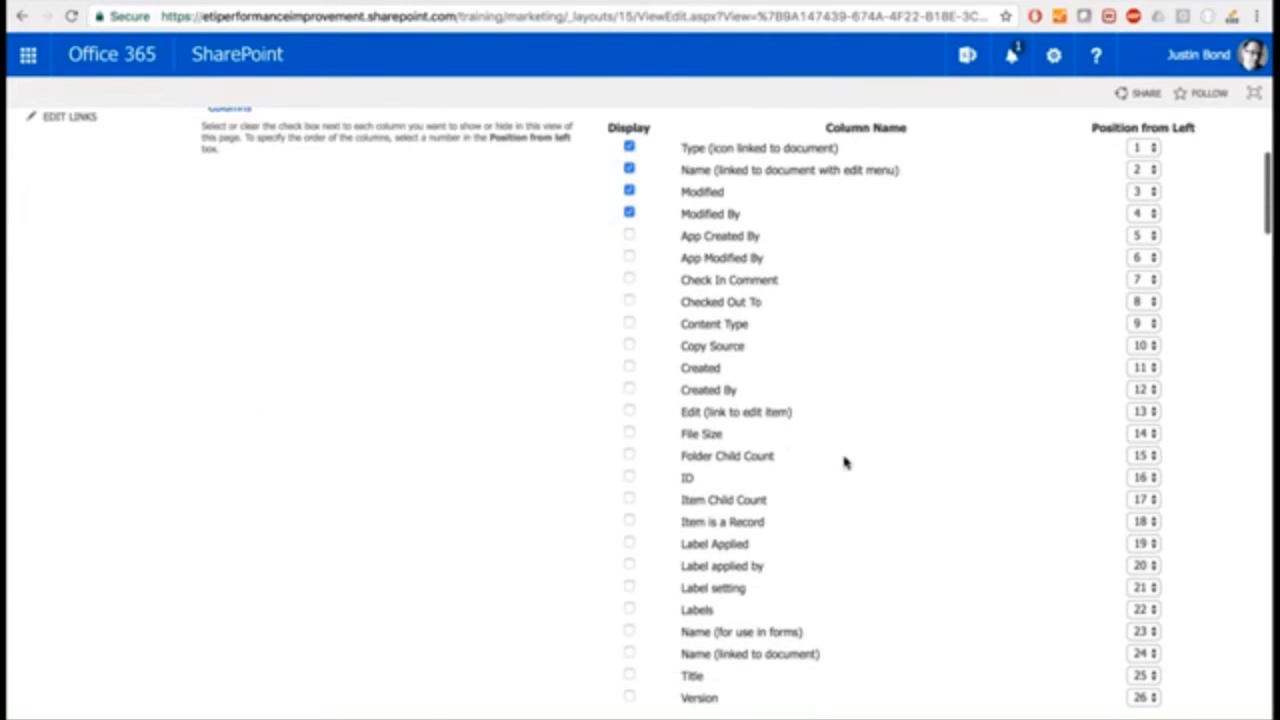
left_click(629, 434)
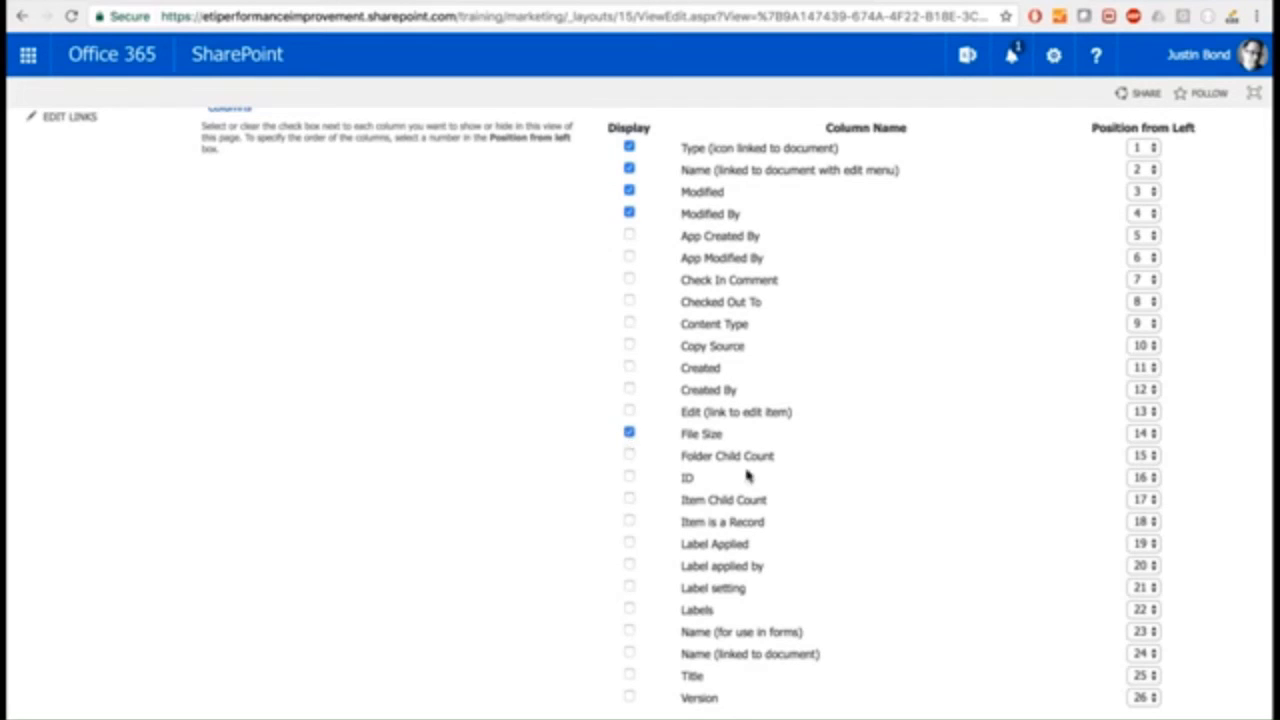
scroll(747, 476, "down", 1)
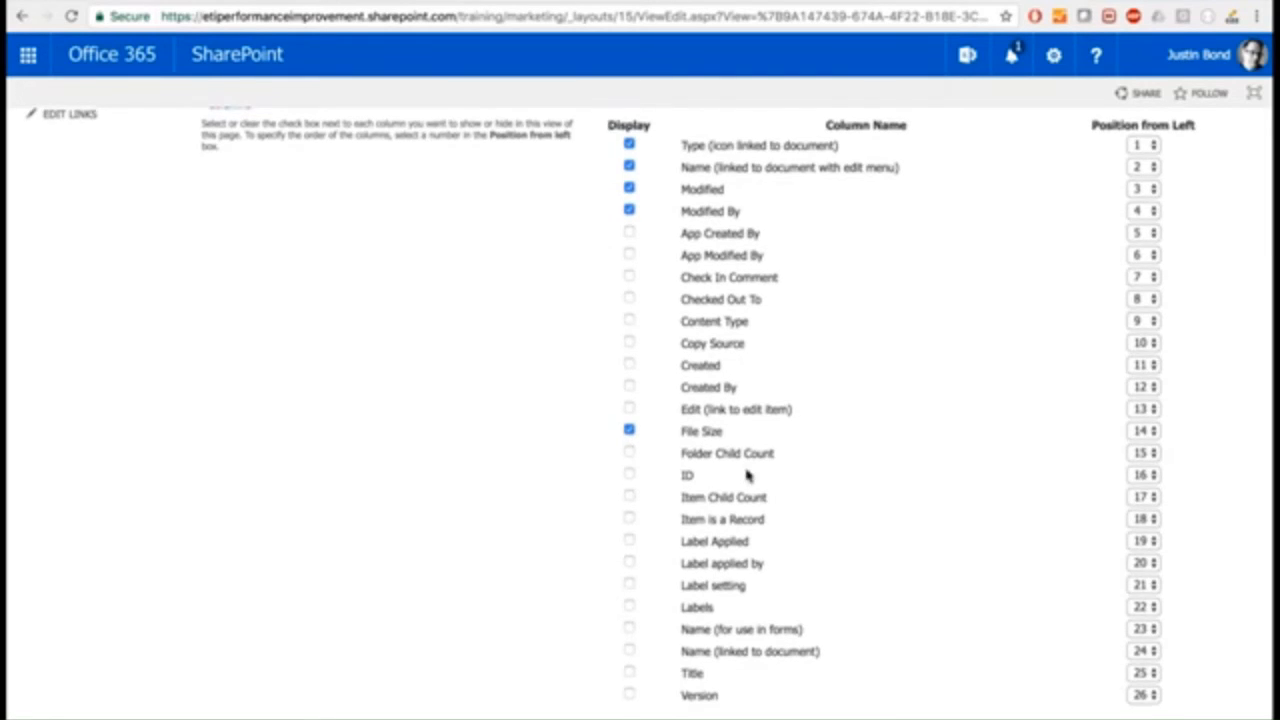
scroll(740, 477, "down", 2)
left_click(629, 646)
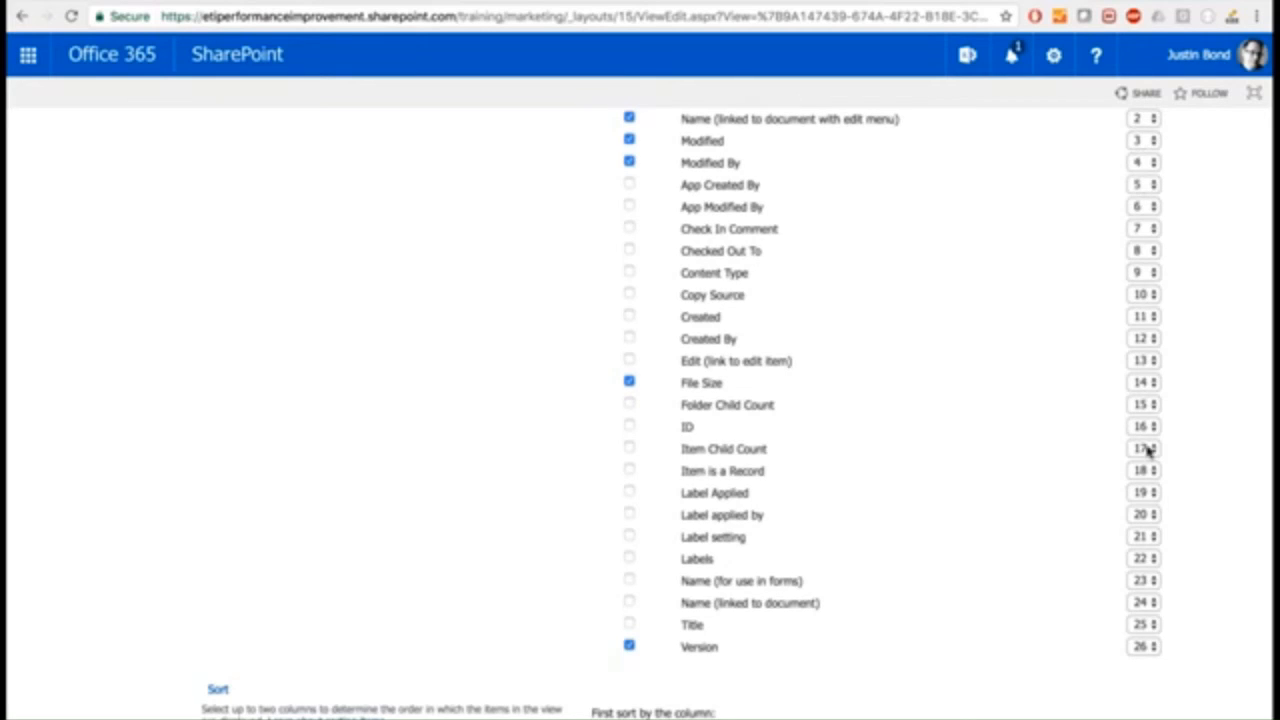
Review the column order, sort, filter, grouping, totals, style and folder settings of the All Documents view.
scroll(1155, 463, "down", 1)
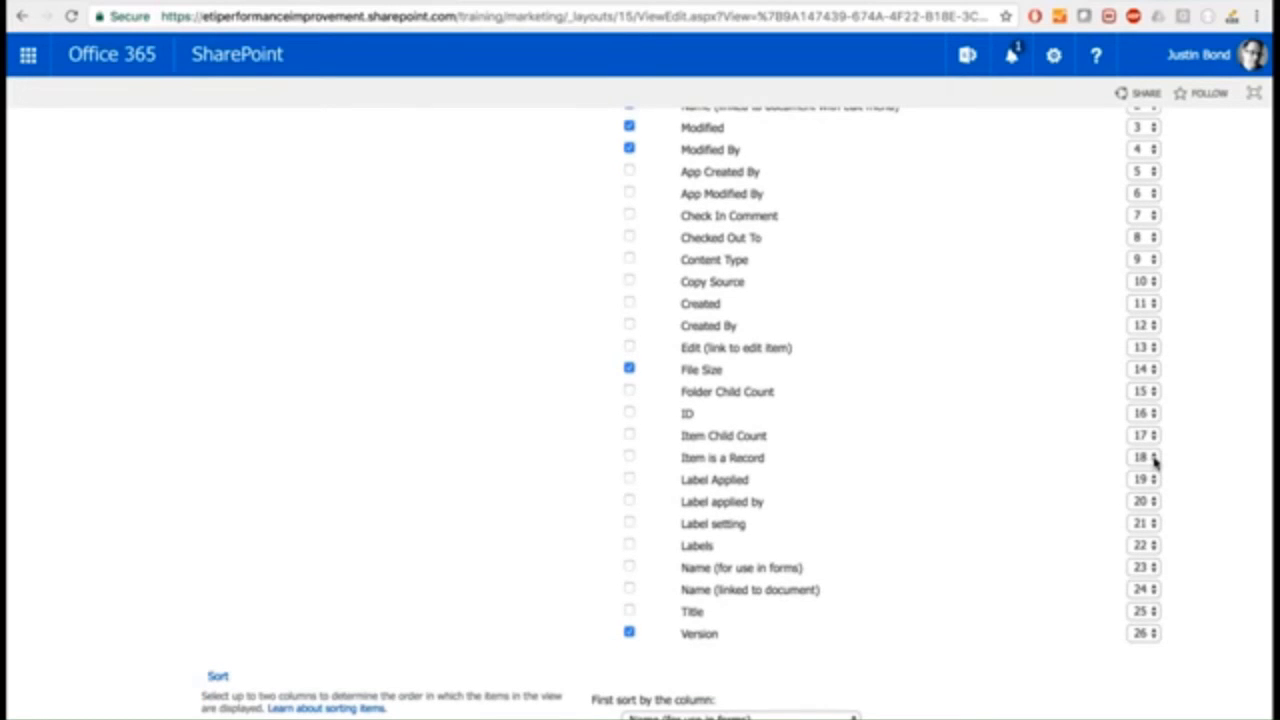
scroll(1155, 460, "down", 5)
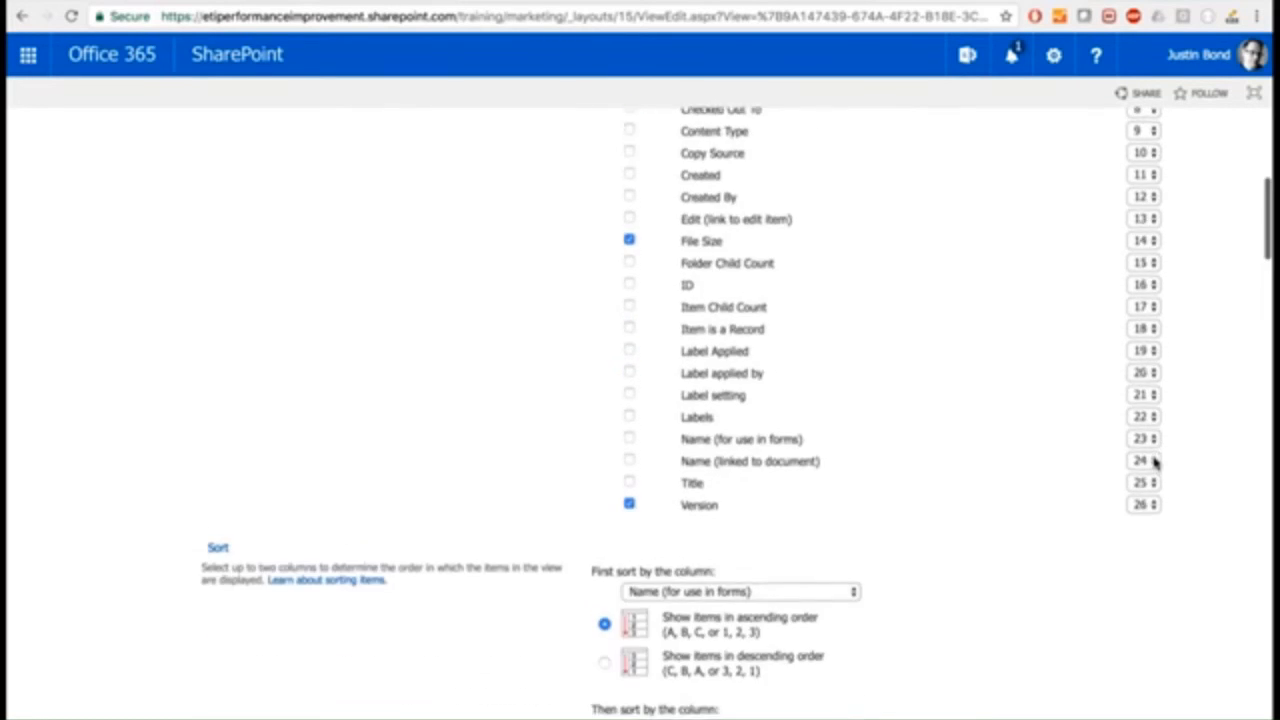
scroll(1155, 463, "down", 1)
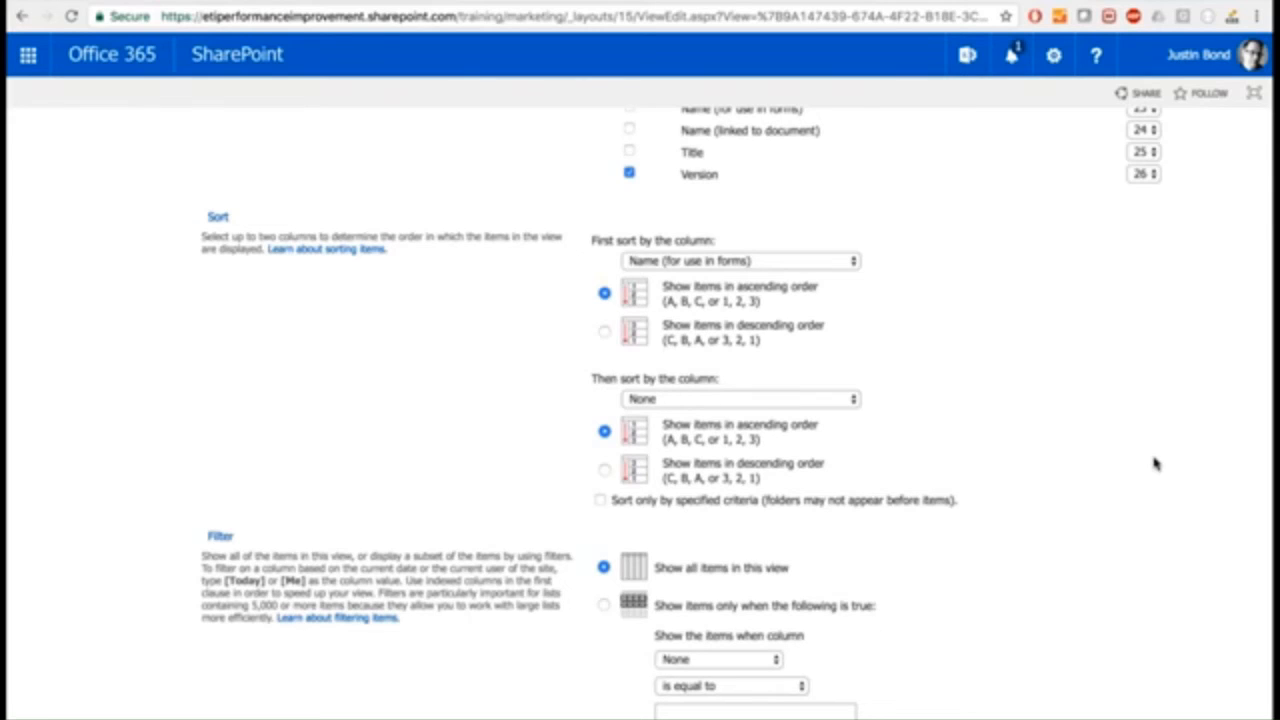
scroll(1155, 463, "down", 1)
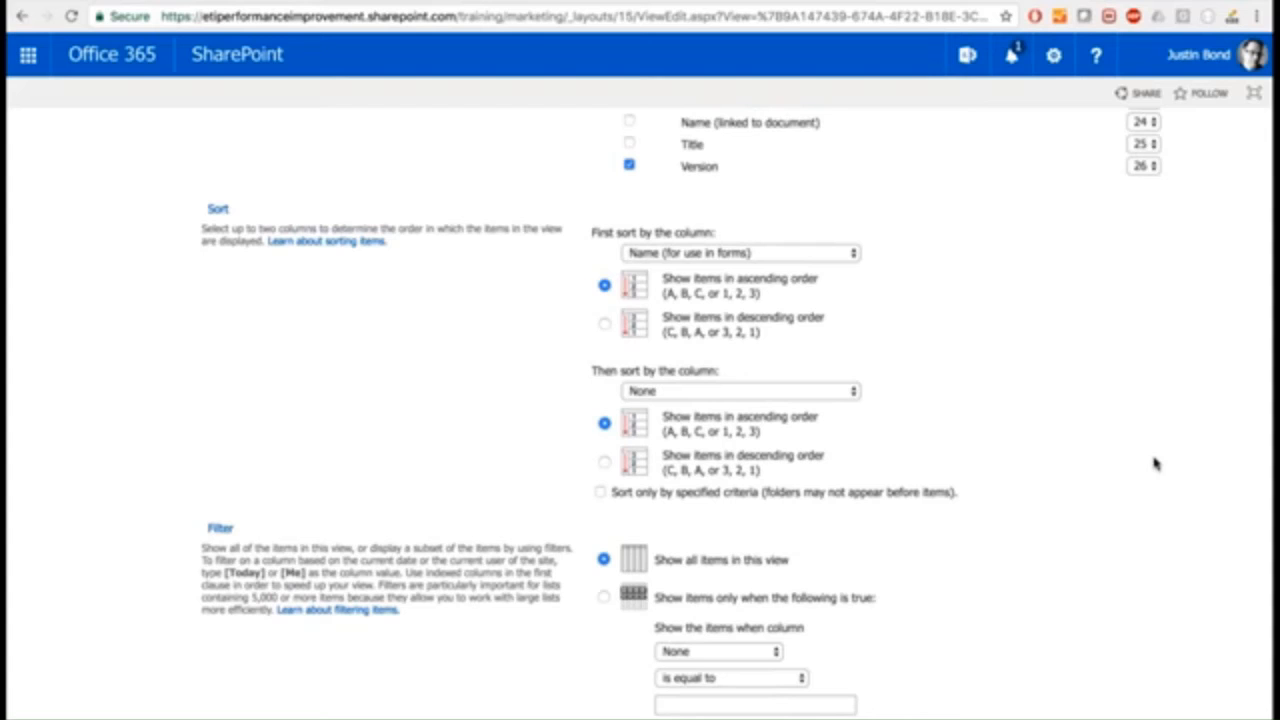
scroll(1155, 463, "down", 5)
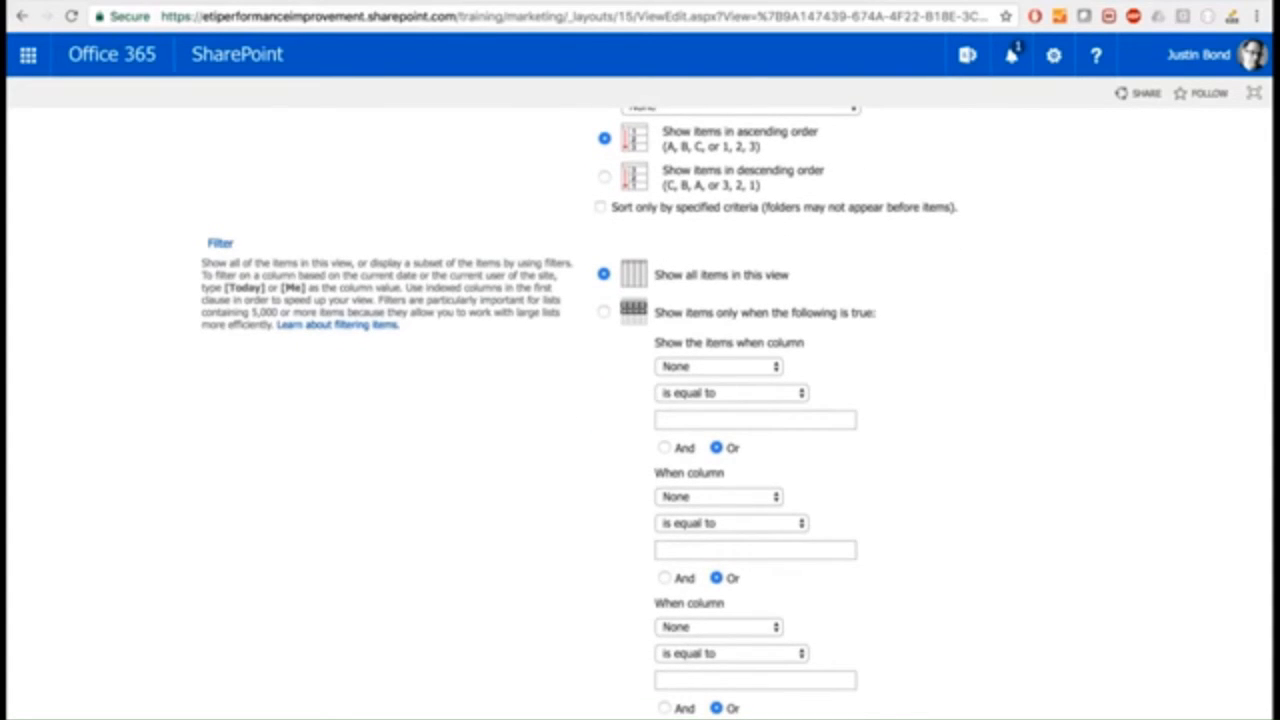
scroll(640, 413, "down", 1)
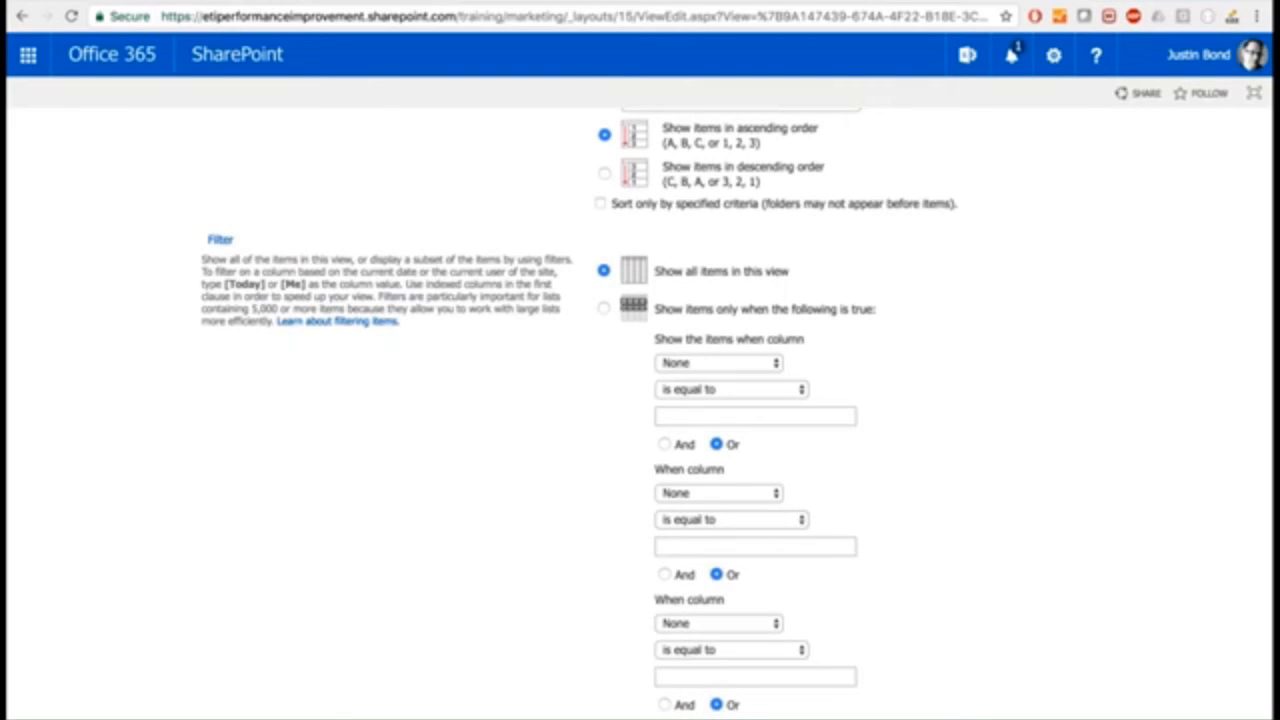
scroll(640, 413, "down", 10)
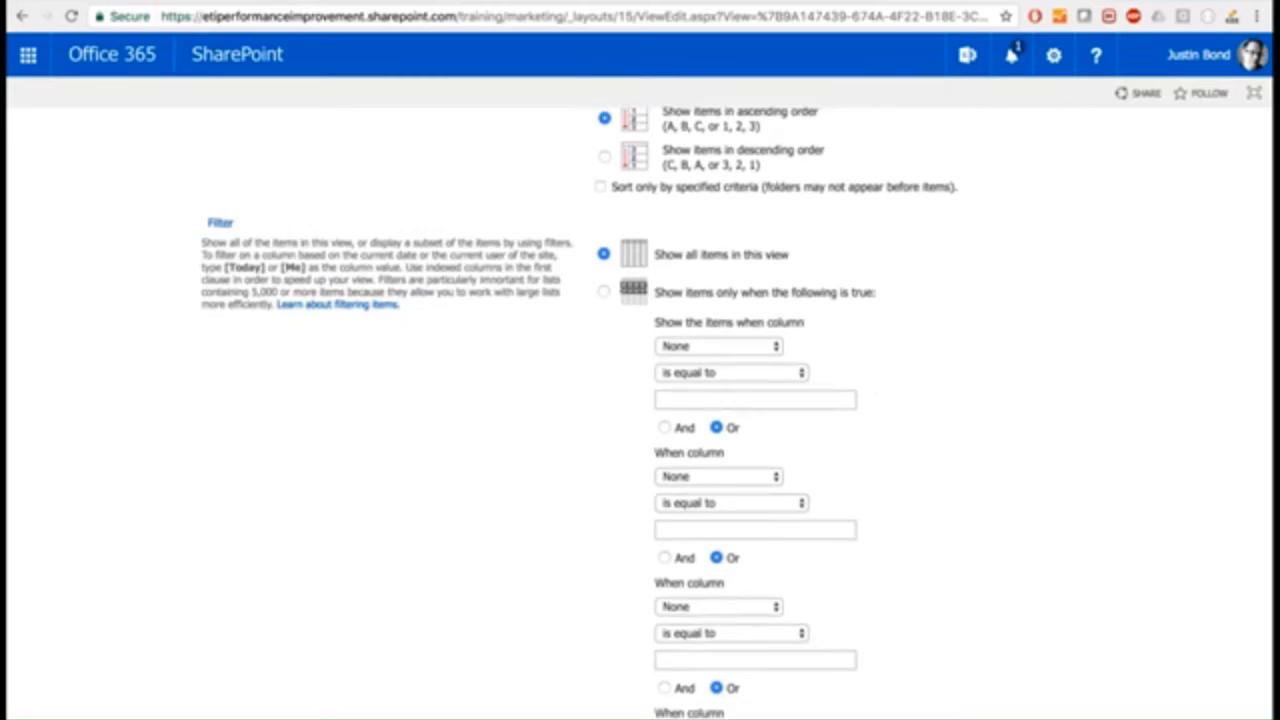
scroll(640, 413, "down", 10)
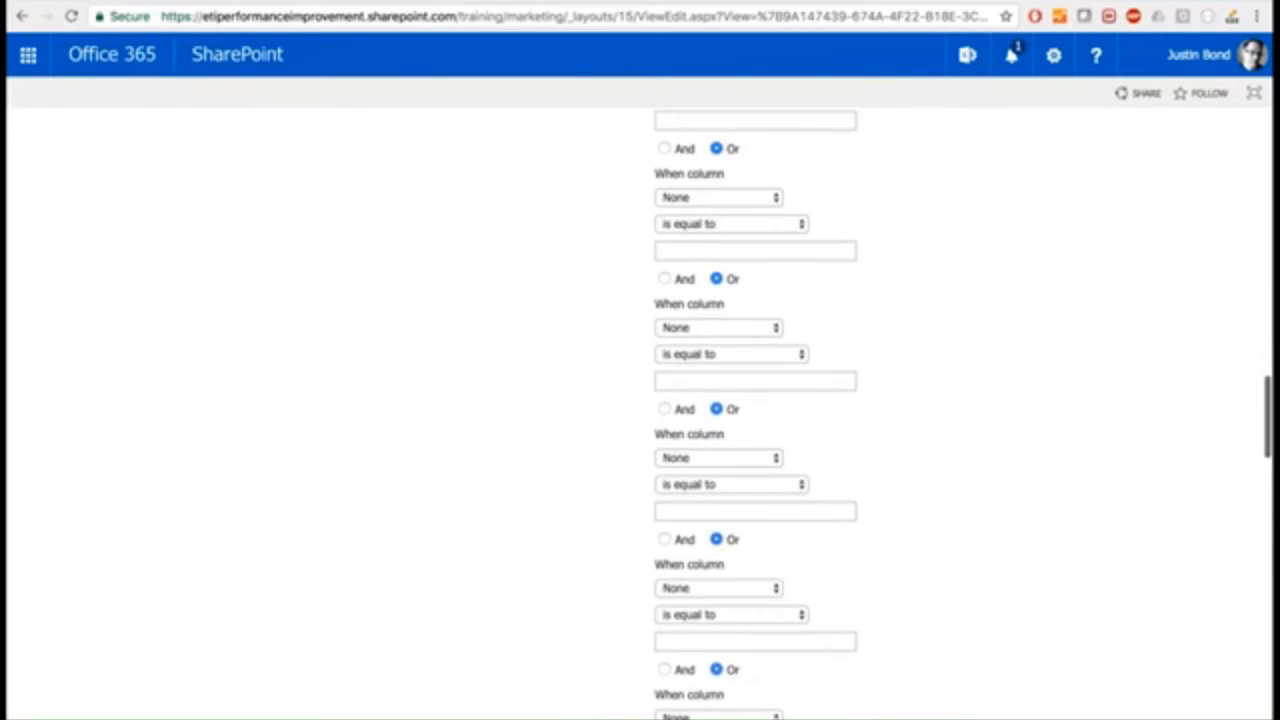
scroll(640, 413, "down", 5)
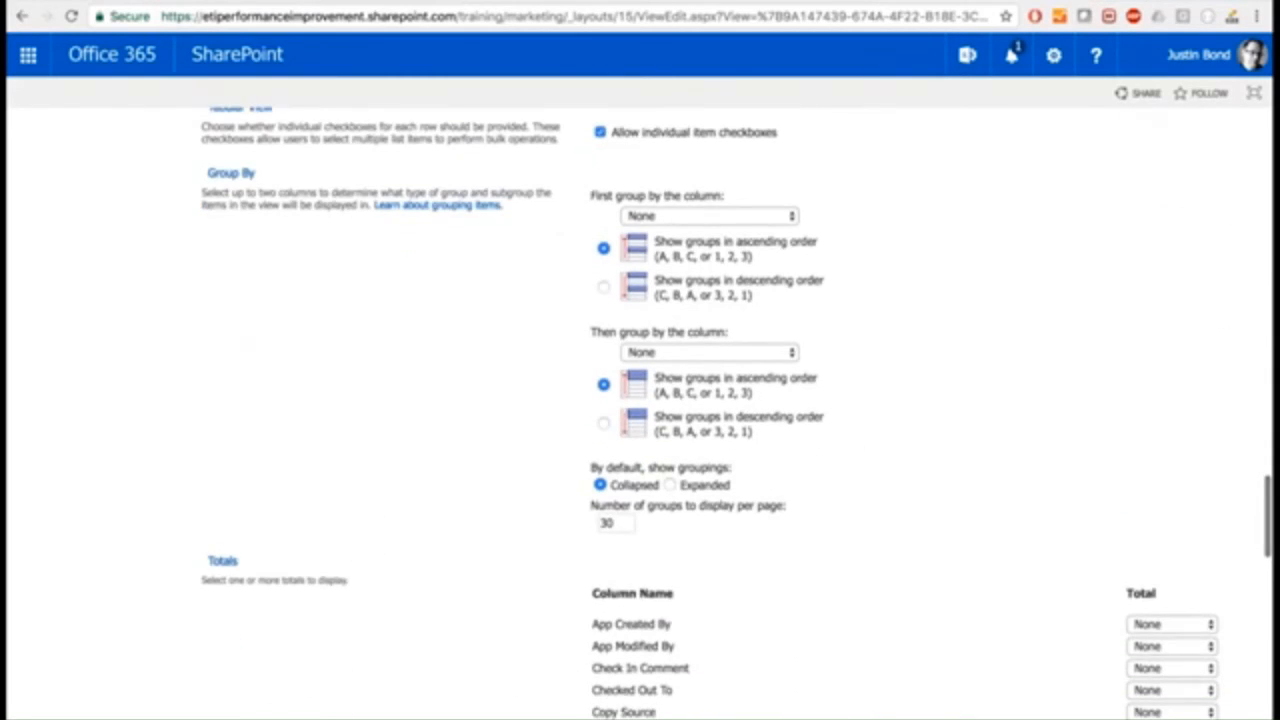
scroll(640, 413, "down", 12)
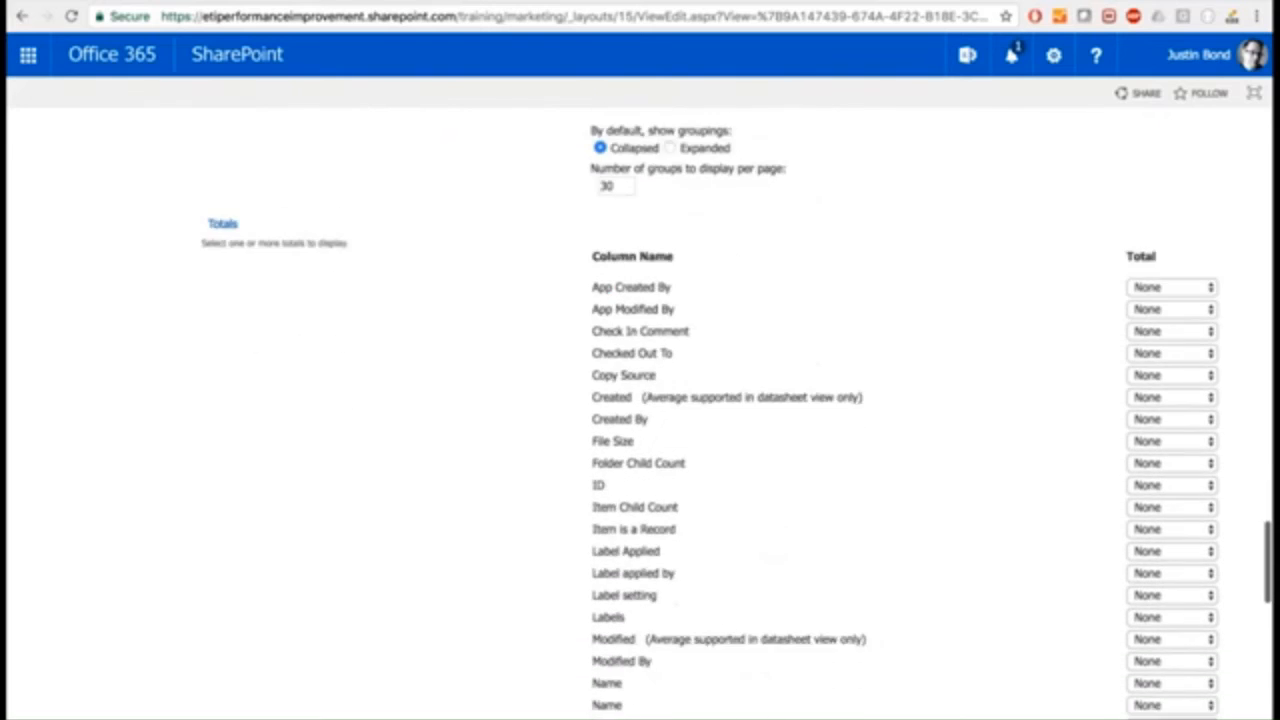
scroll(640, 413, "down", 2)
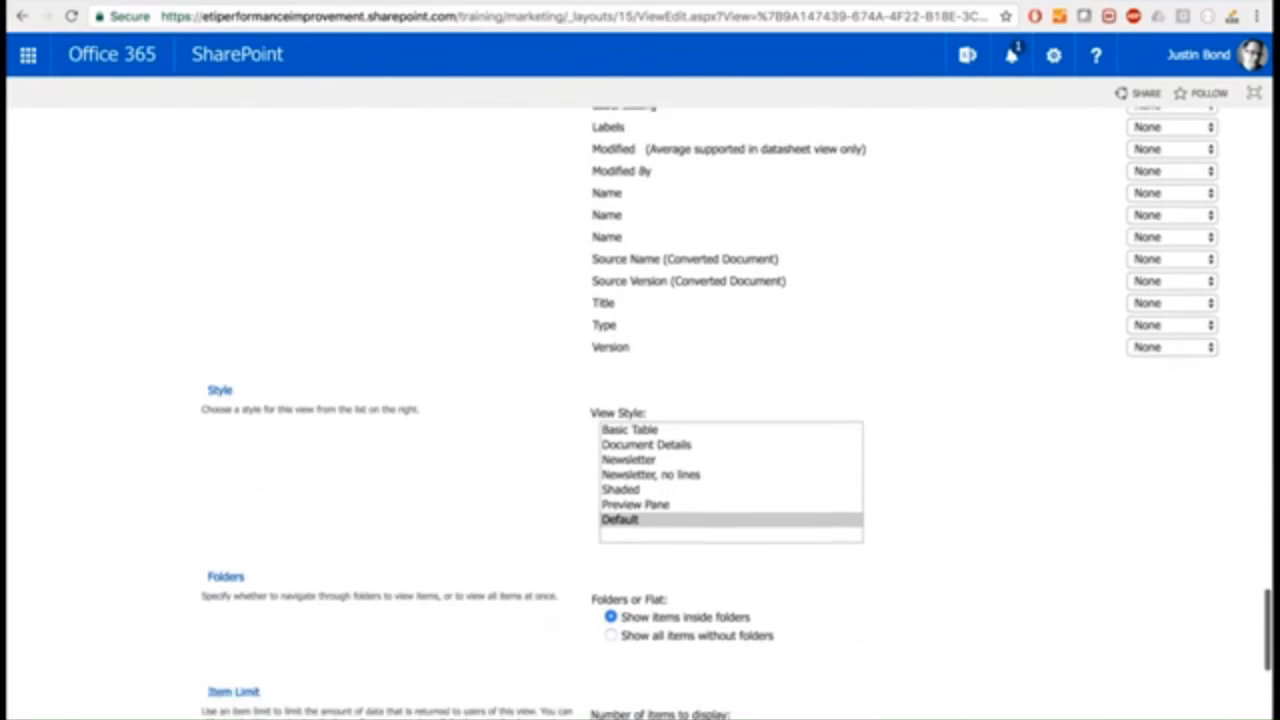
scroll(640, 413, "up", 15)
scroll(940, 205, "up", 20)
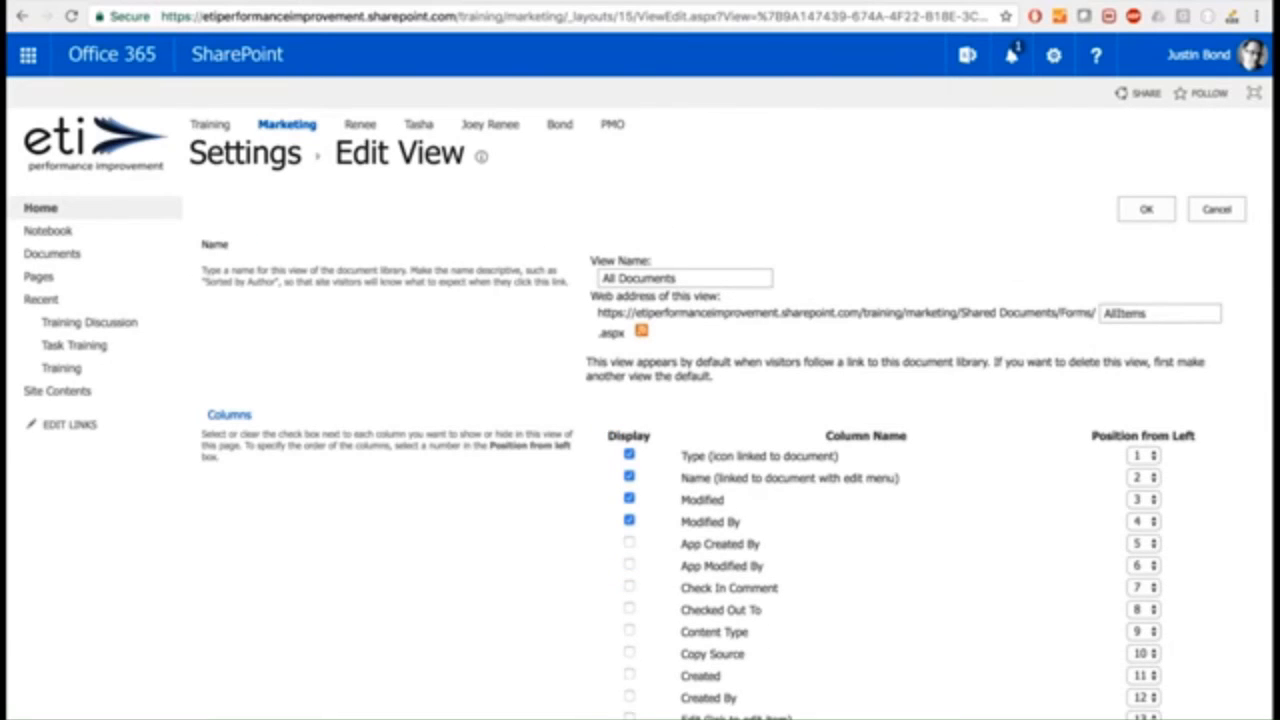
scroll(684, 470, "down", 3)
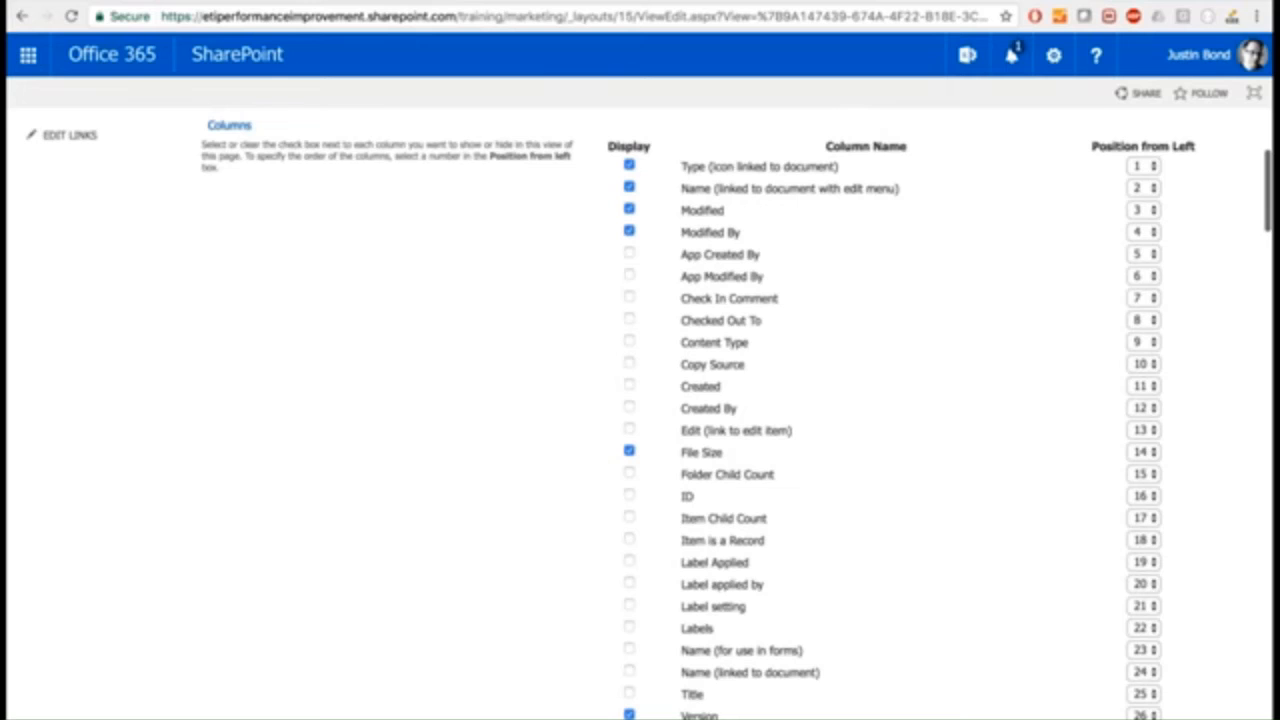
scroll(1086, 423, "up", 3)
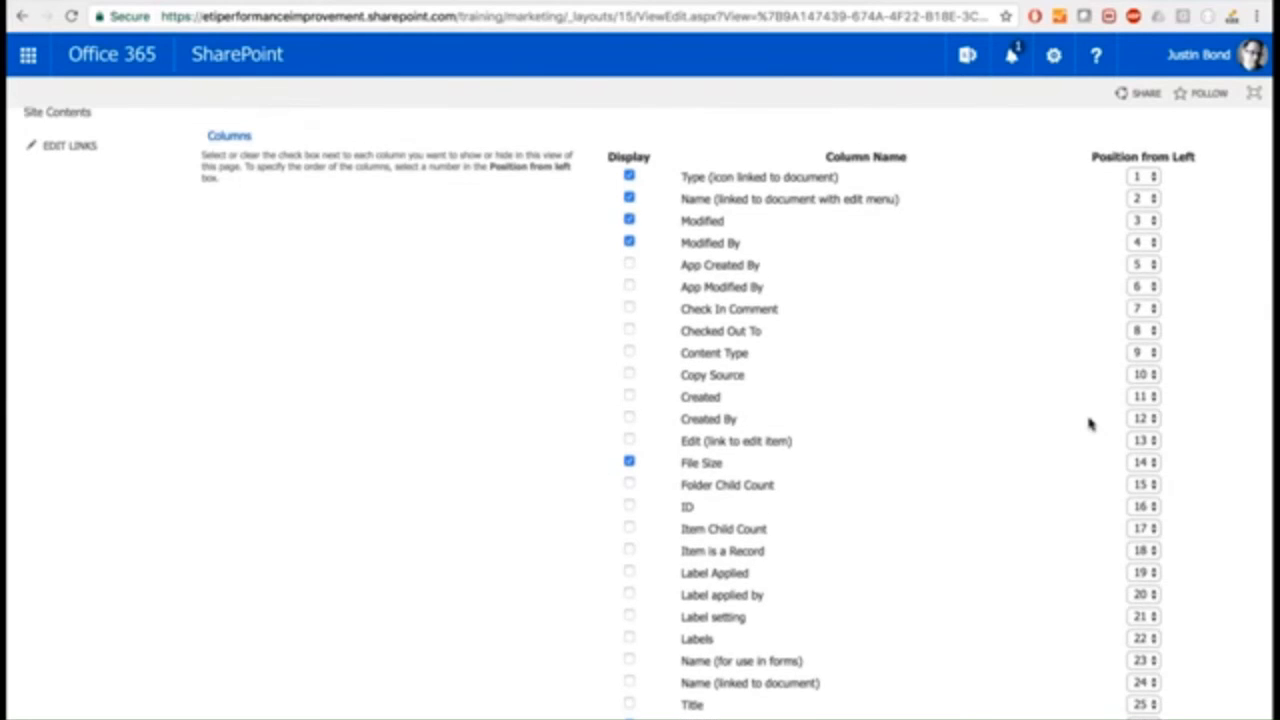
scroll(1093, 378, "up", 2)
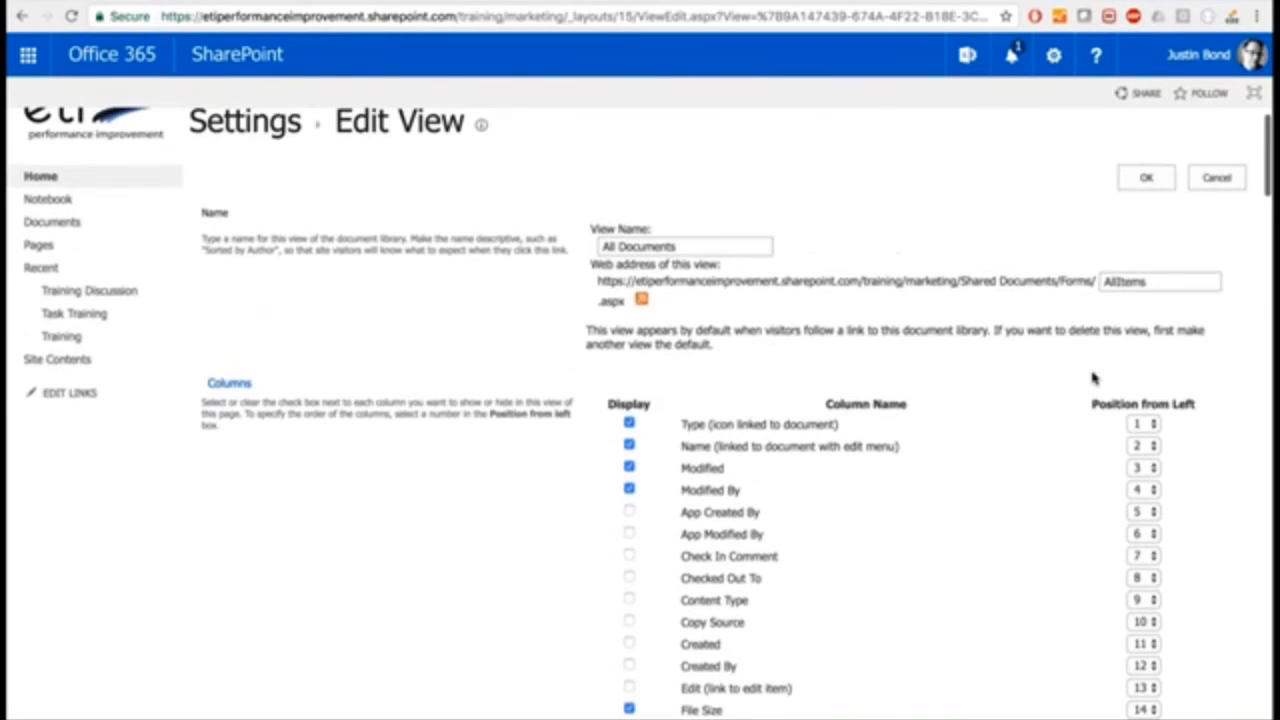
Save the All Documents view changes and display the Documents library as a List.
left_click(1143, 95)
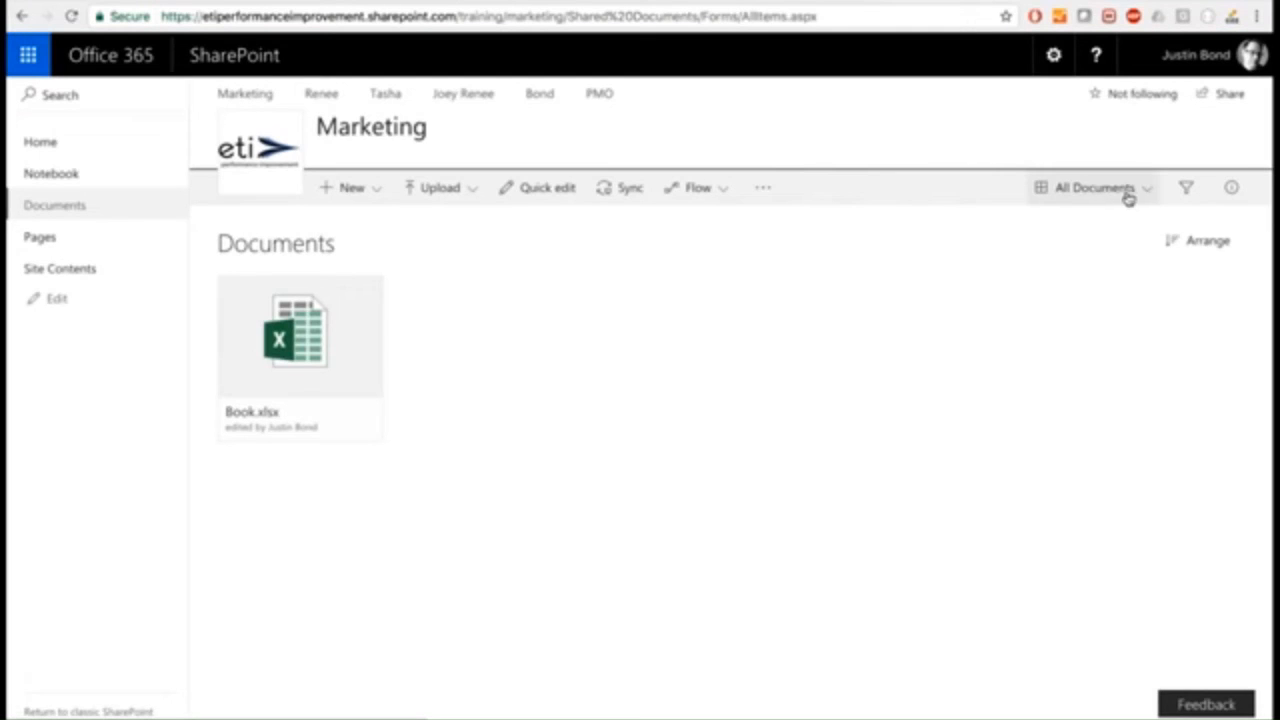
left_click(1133, 190)
left_click(1084, 232)
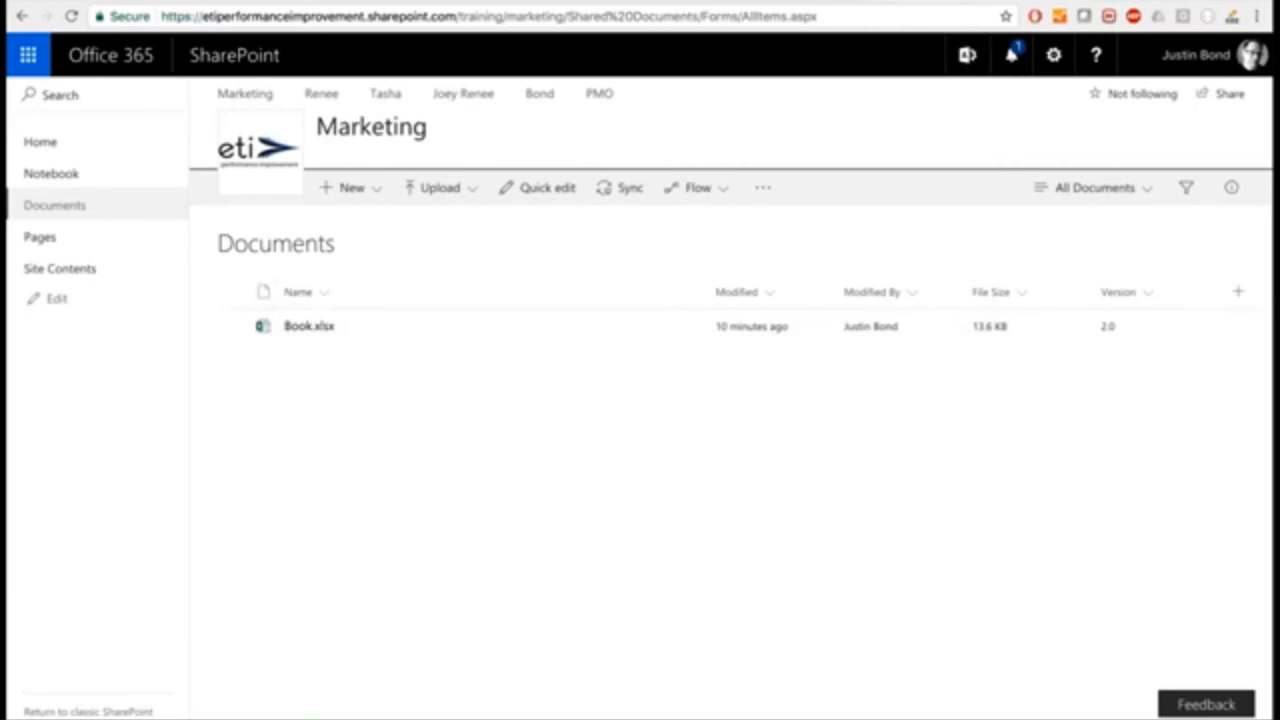
Reopen the Marketing site's Documents library from its home page and pin Book.xlsx to the top.
left_click(57, 155)
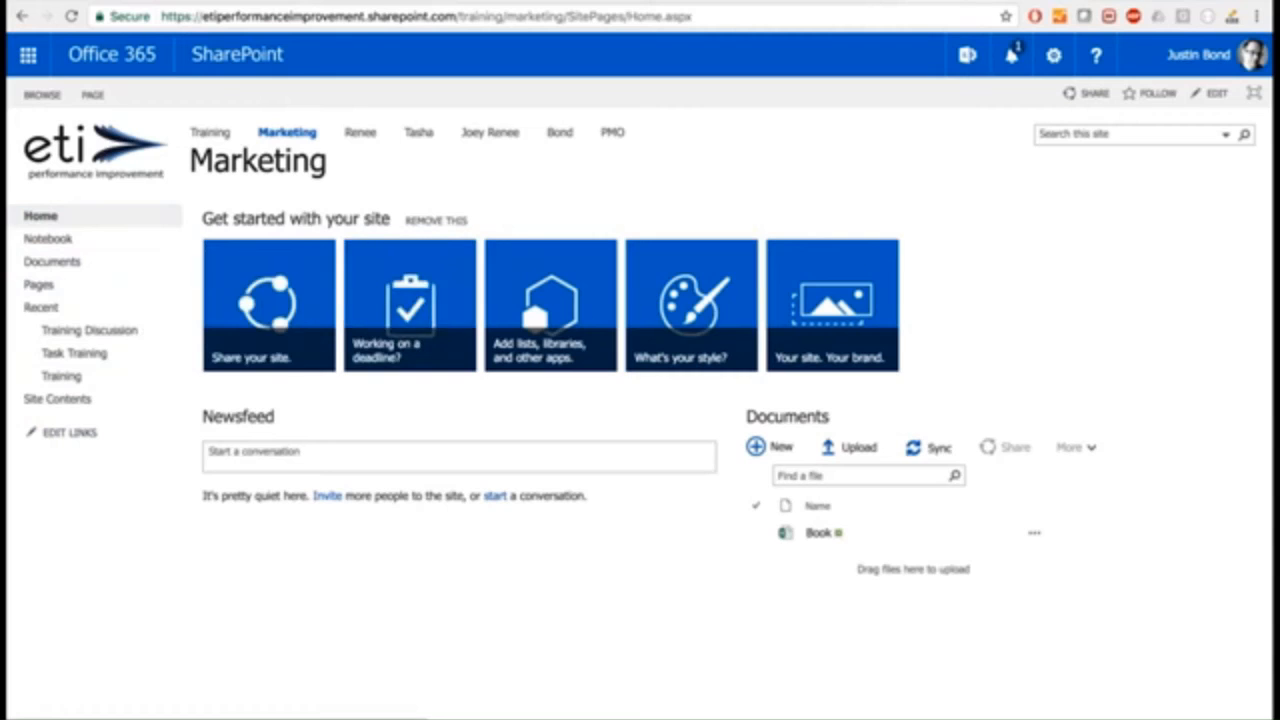
left_click(53, 263)
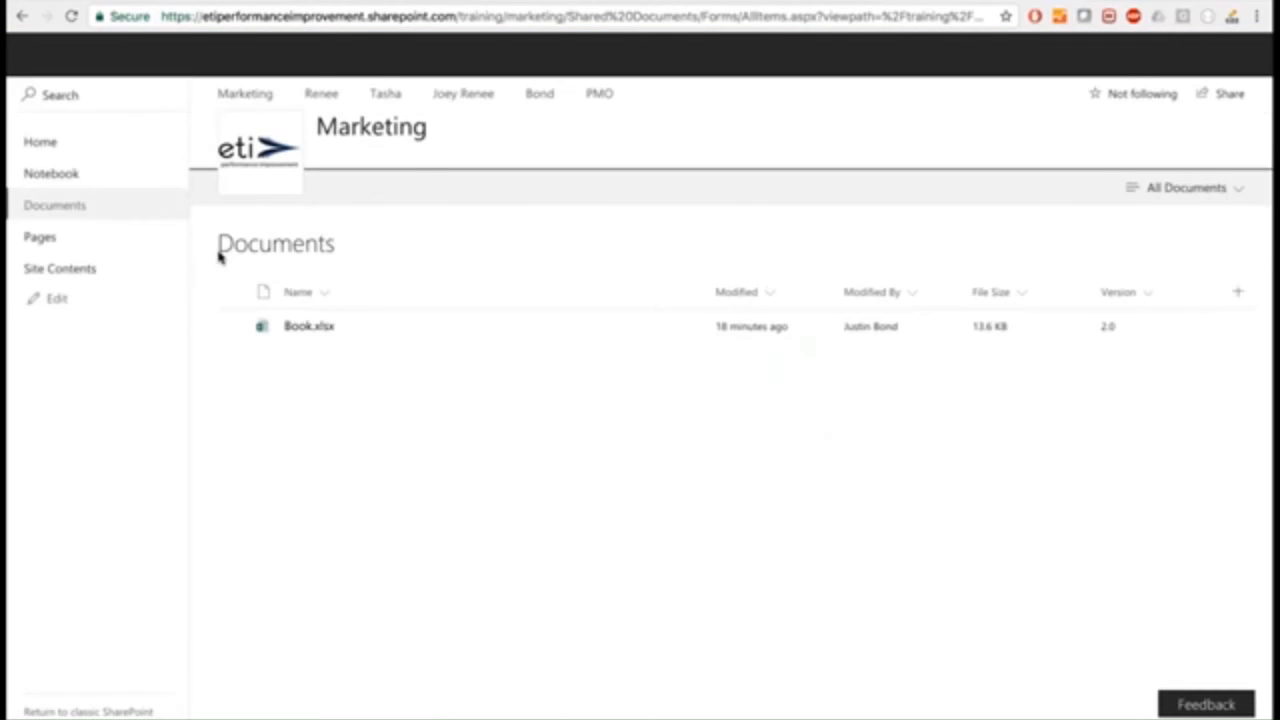
right_click(70, 210)
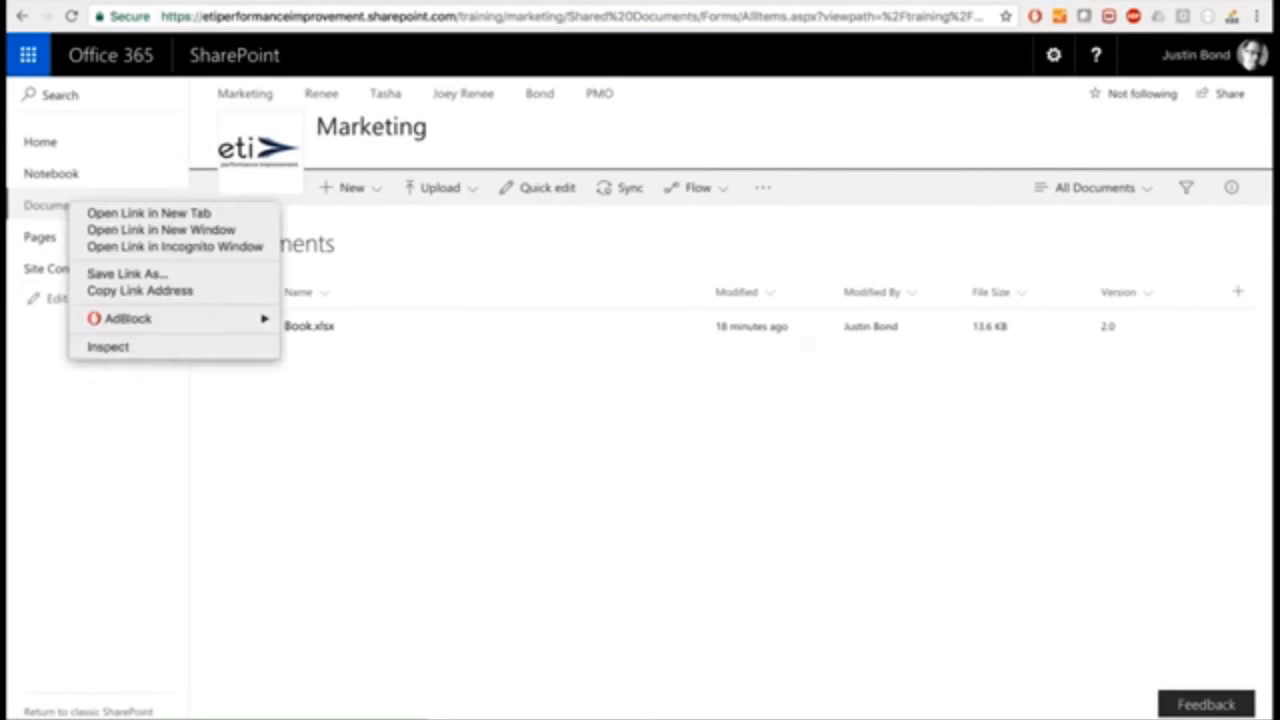
left_click(94, 220)
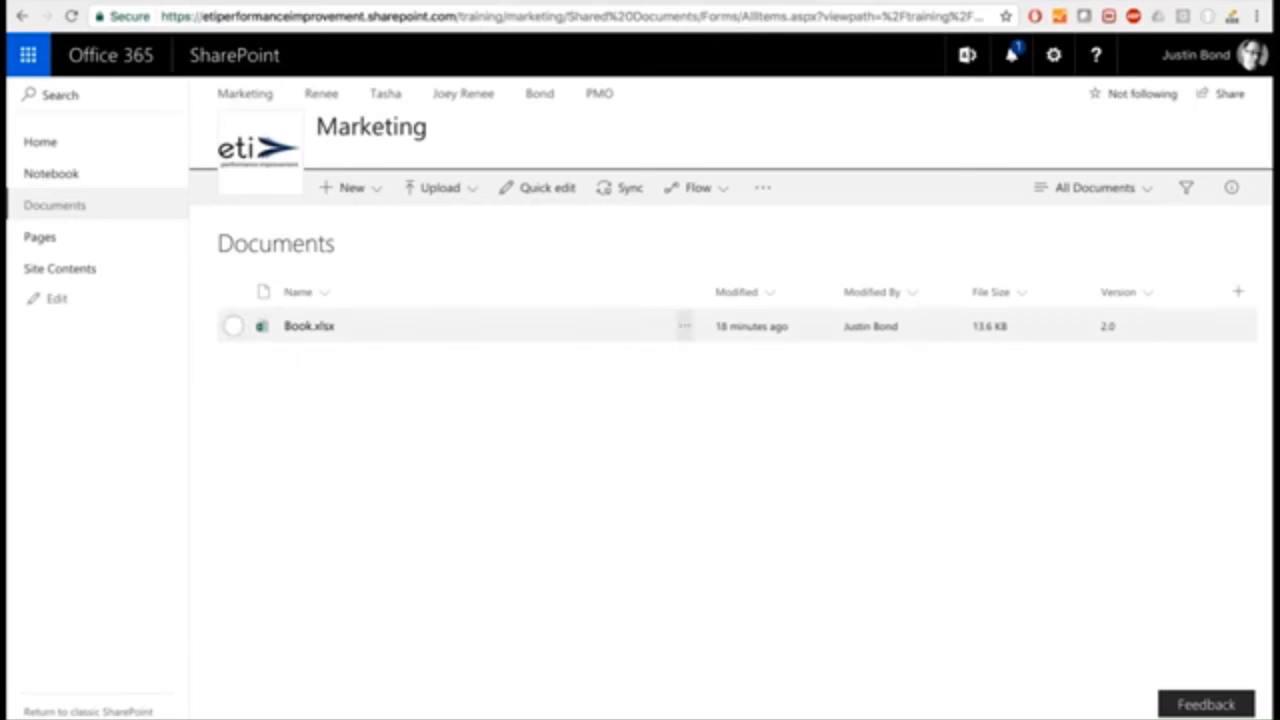
left_click(685, 330)
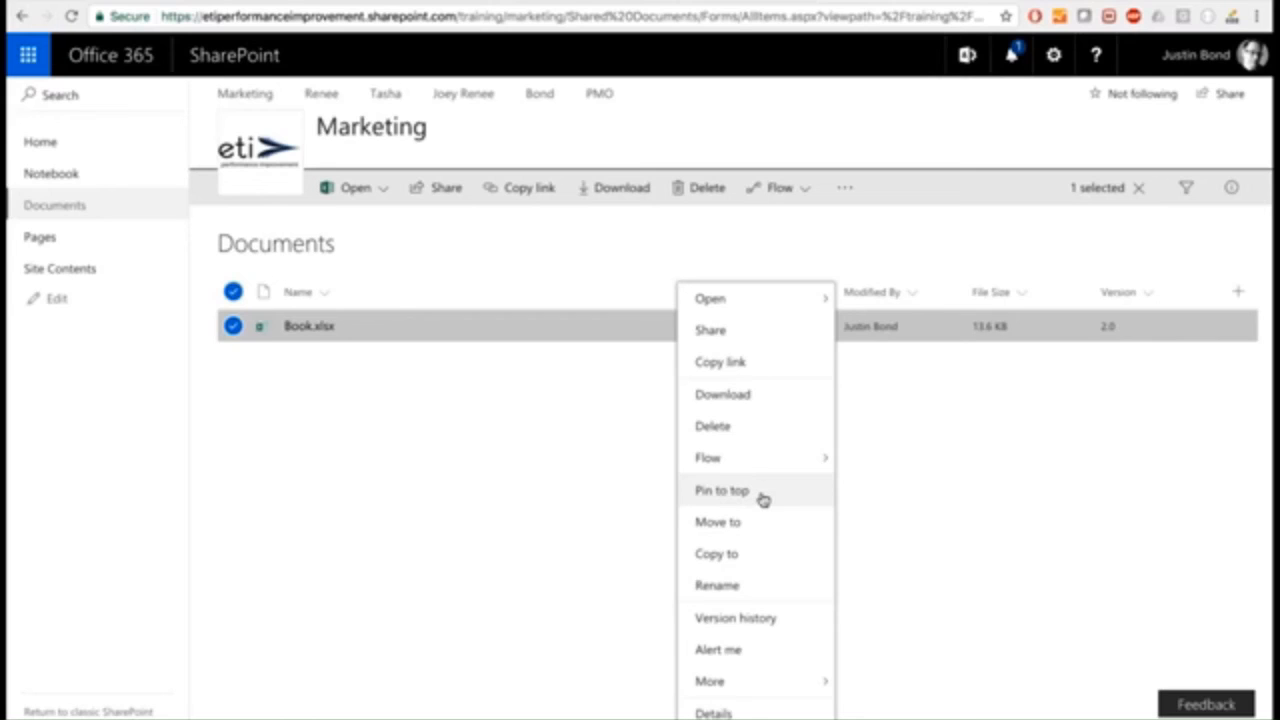
left_click(722, 490)
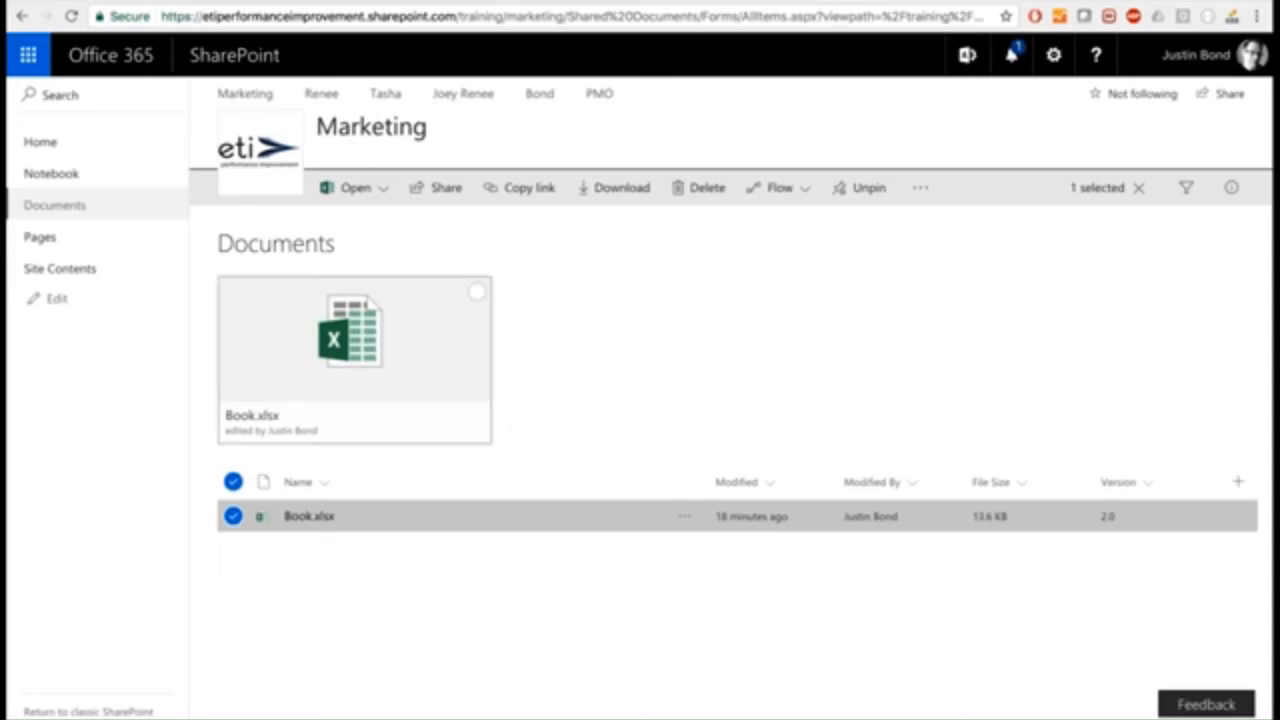
Open the Marketing site's Training calendar and display its event commands.
left_click(40, 142)
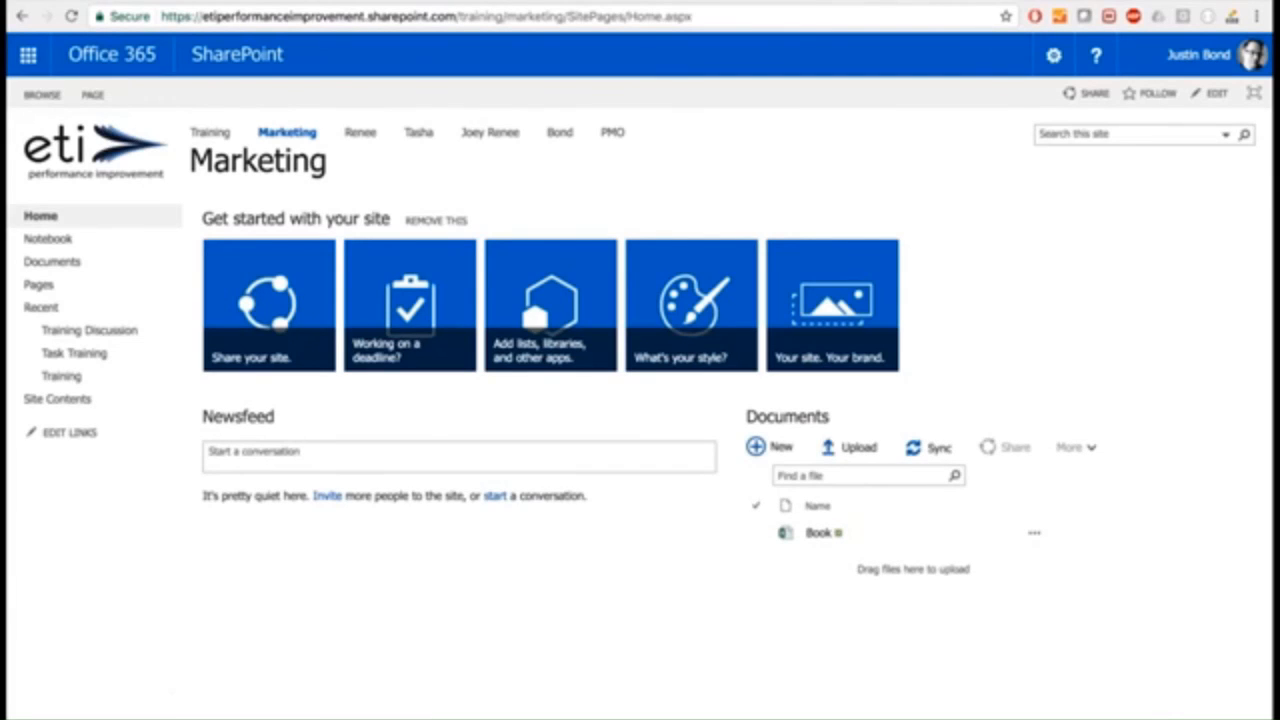
left_click(74, 352)
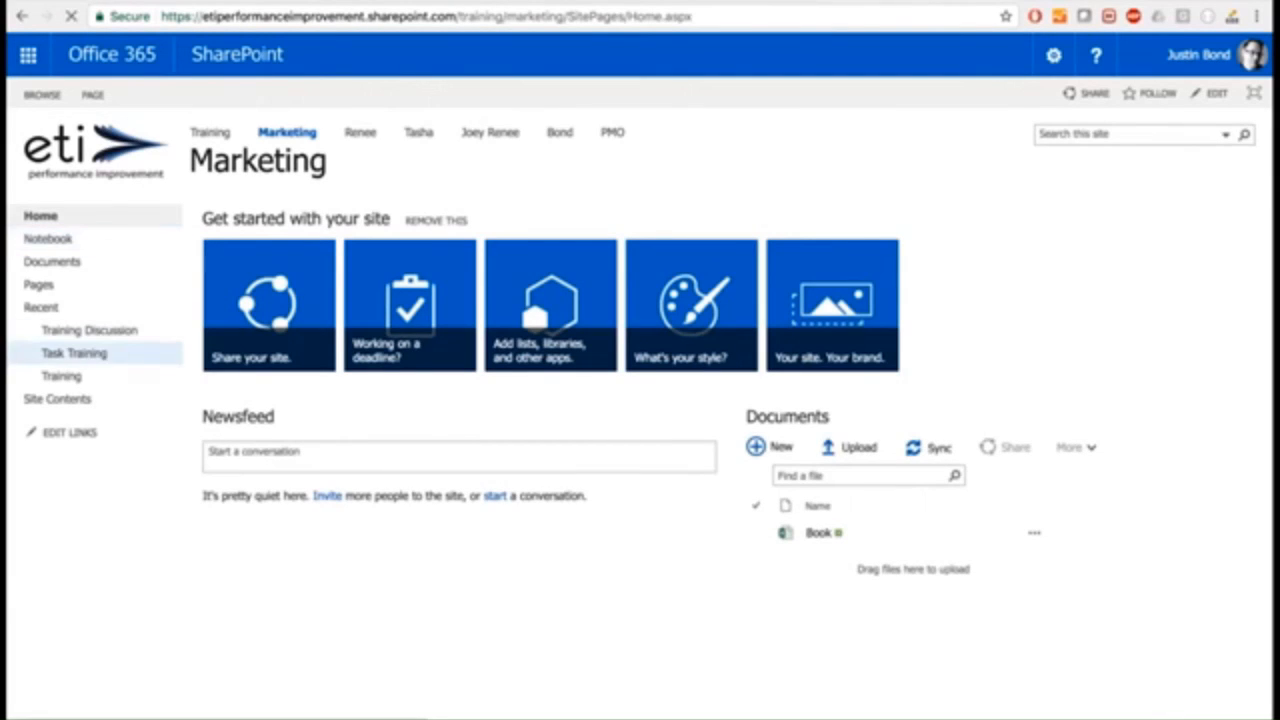
left_click(73, 377)
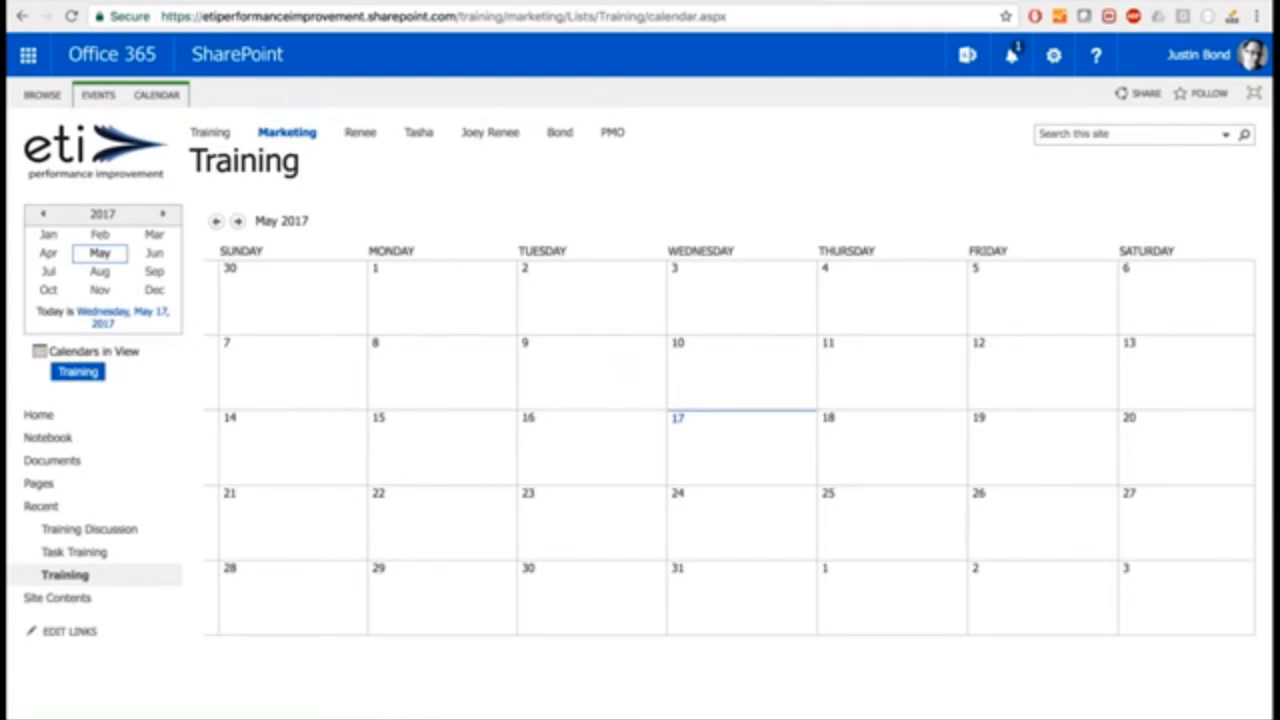
left_click(98, 95)
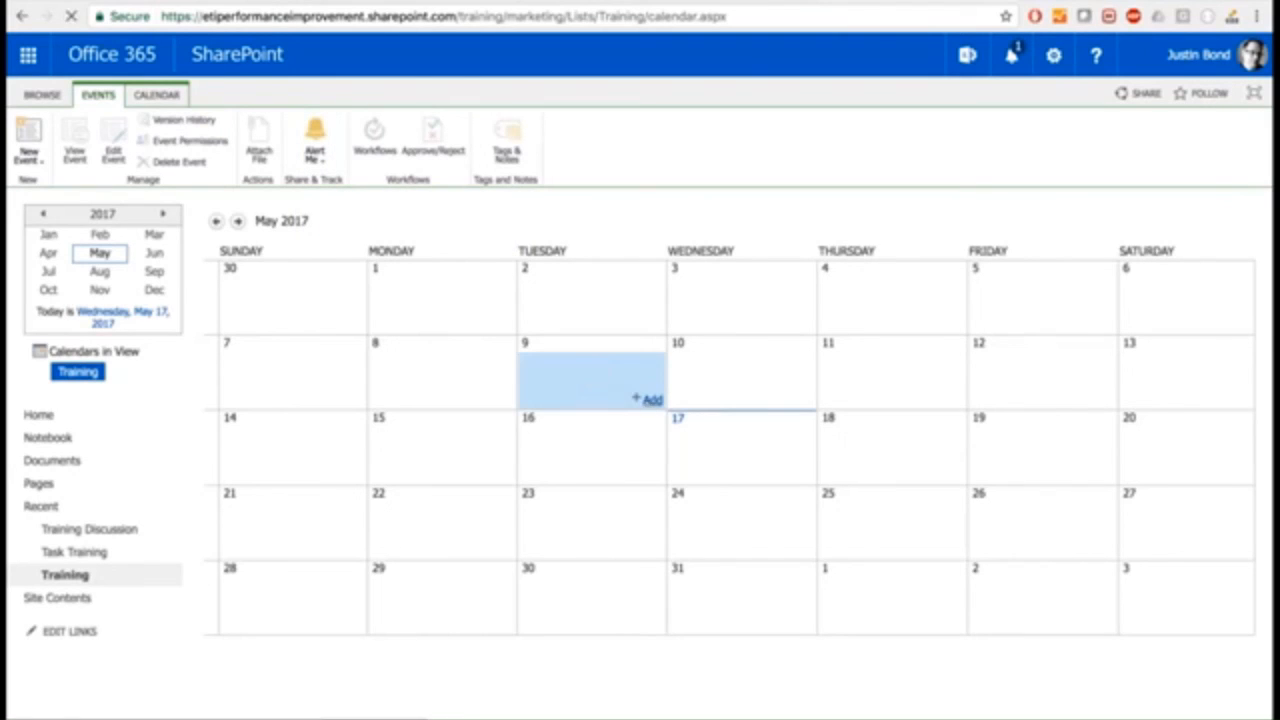
Add a "staff meeting" event to the Training calendar on 5/9/2017 from 12 PM to 1 PM.
left_click(648, 400)
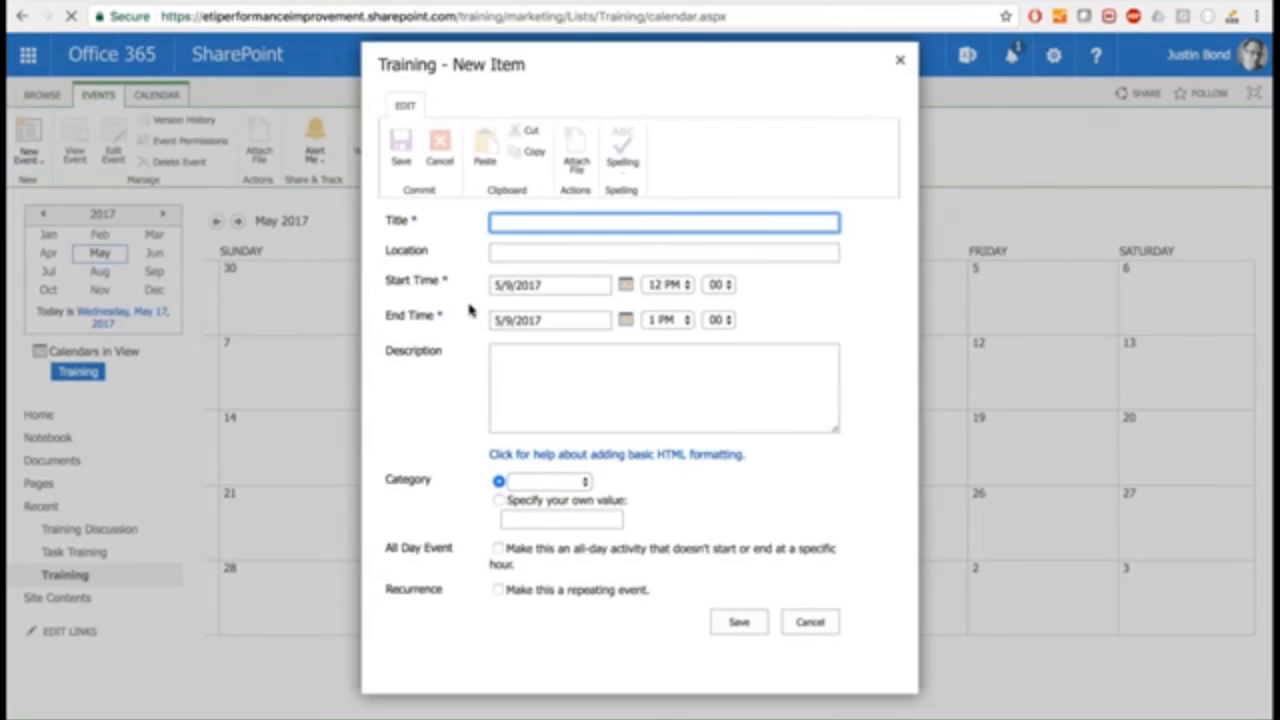
type("staff")
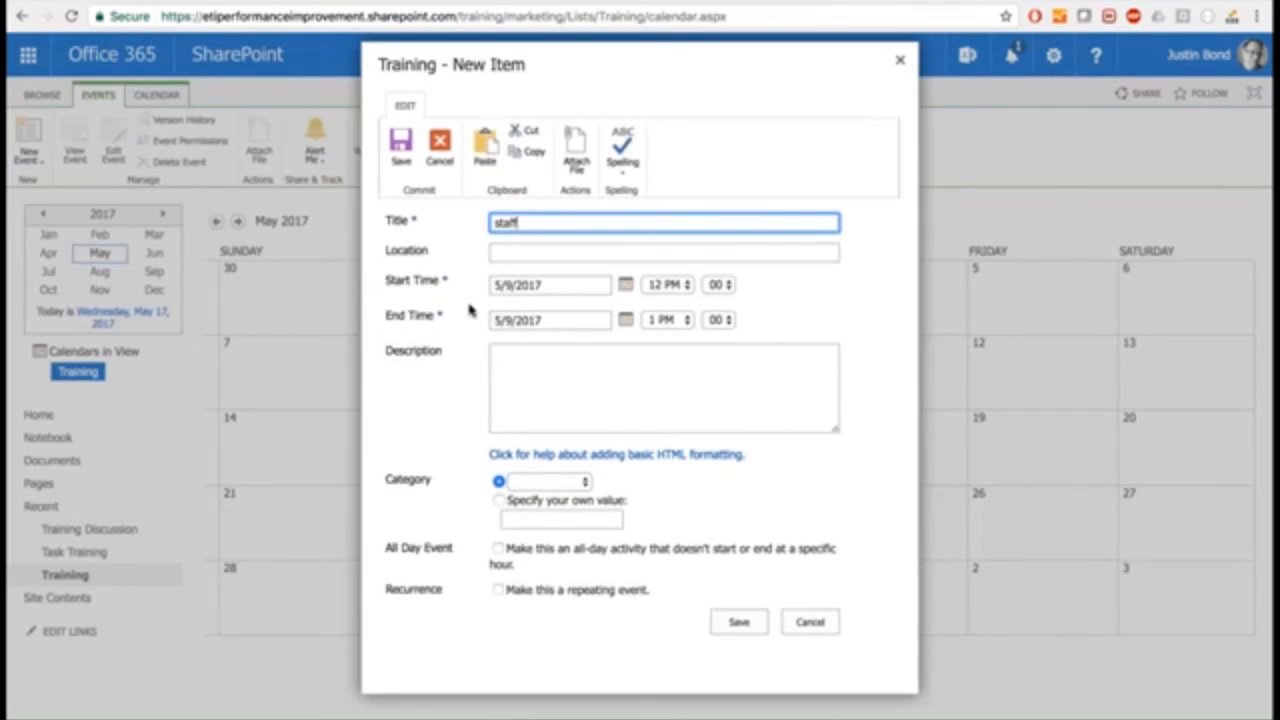
type(" meeting")
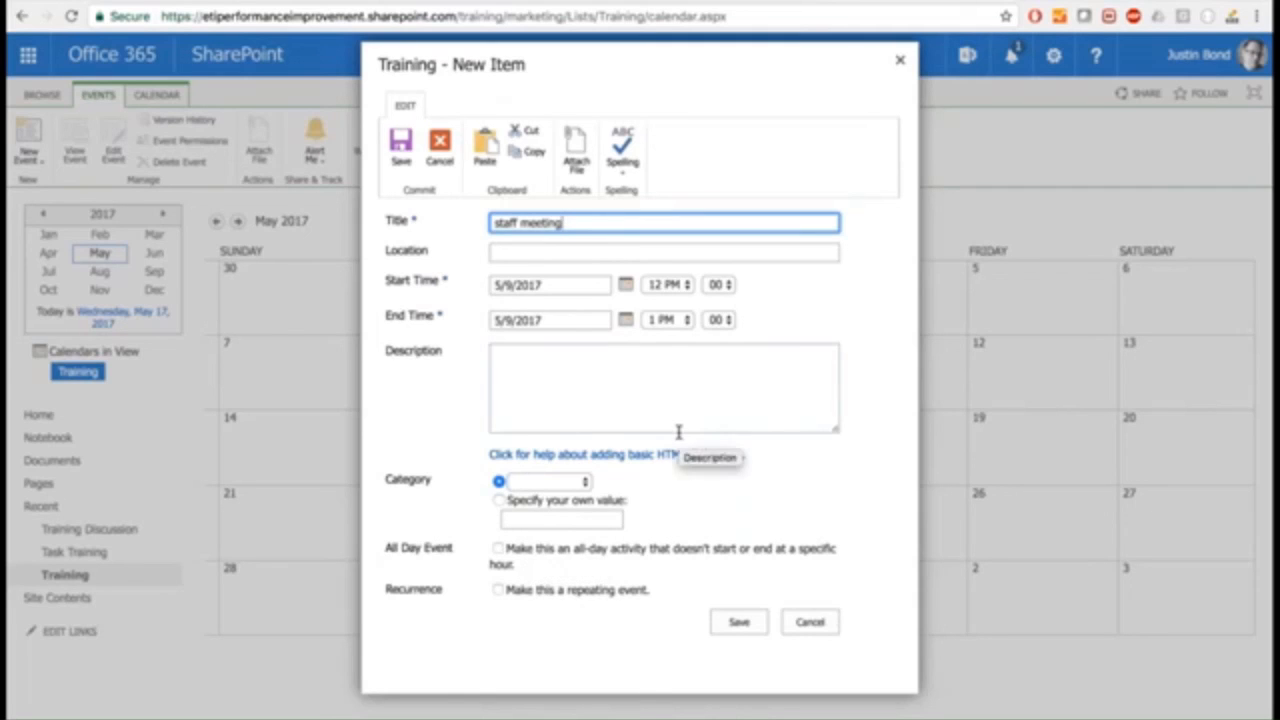
left_click(724, 624)
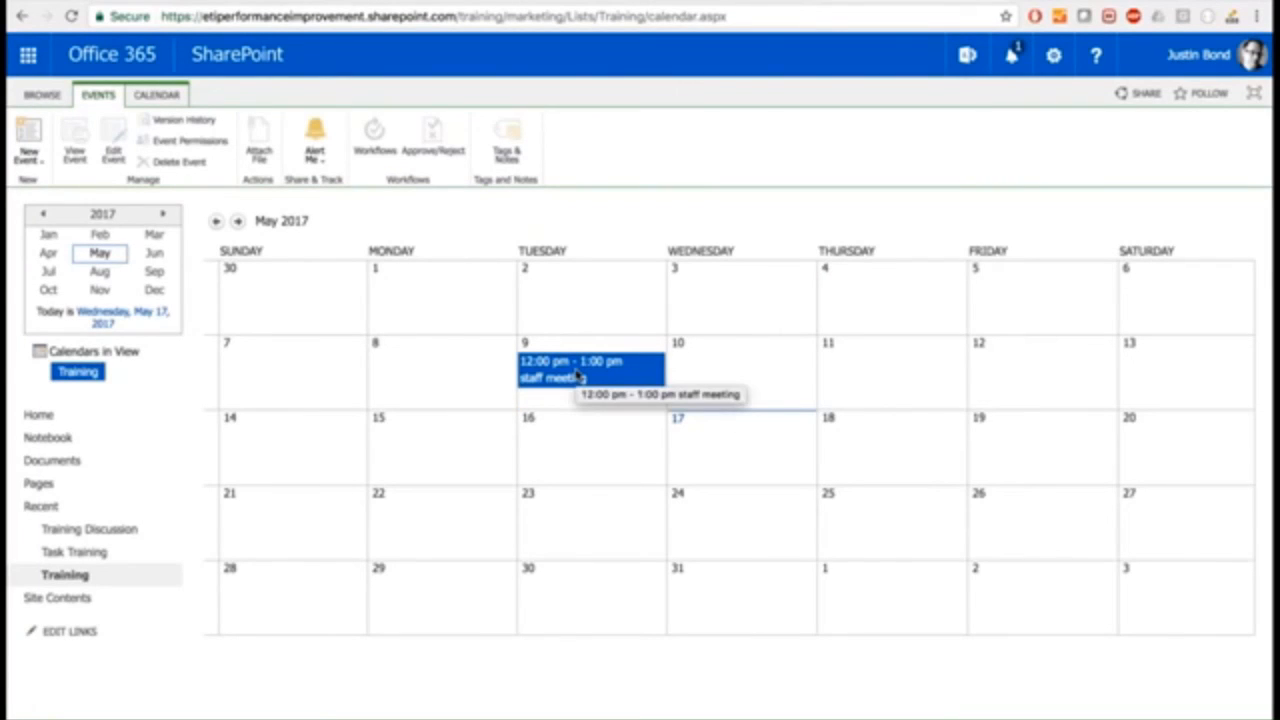
Check the existing alerts on the Marketing site and return to the Training calendar.
left_click(586, 303)
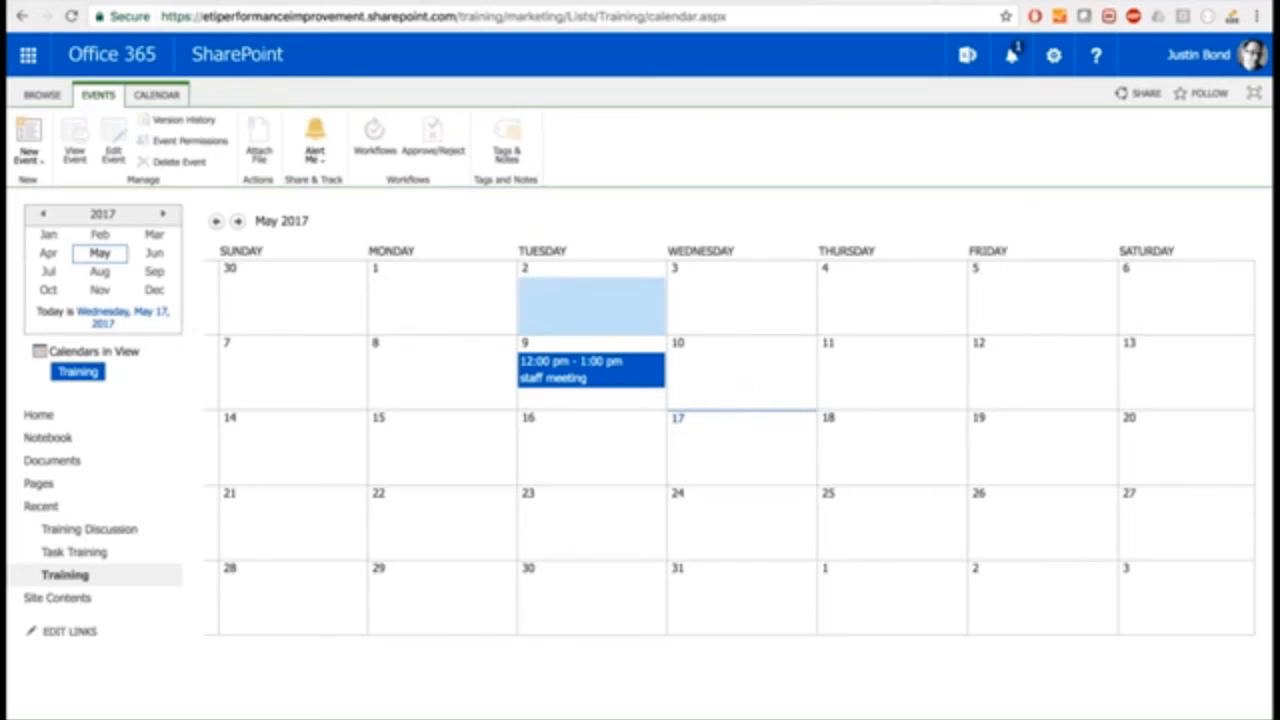
left_click(315, 155)
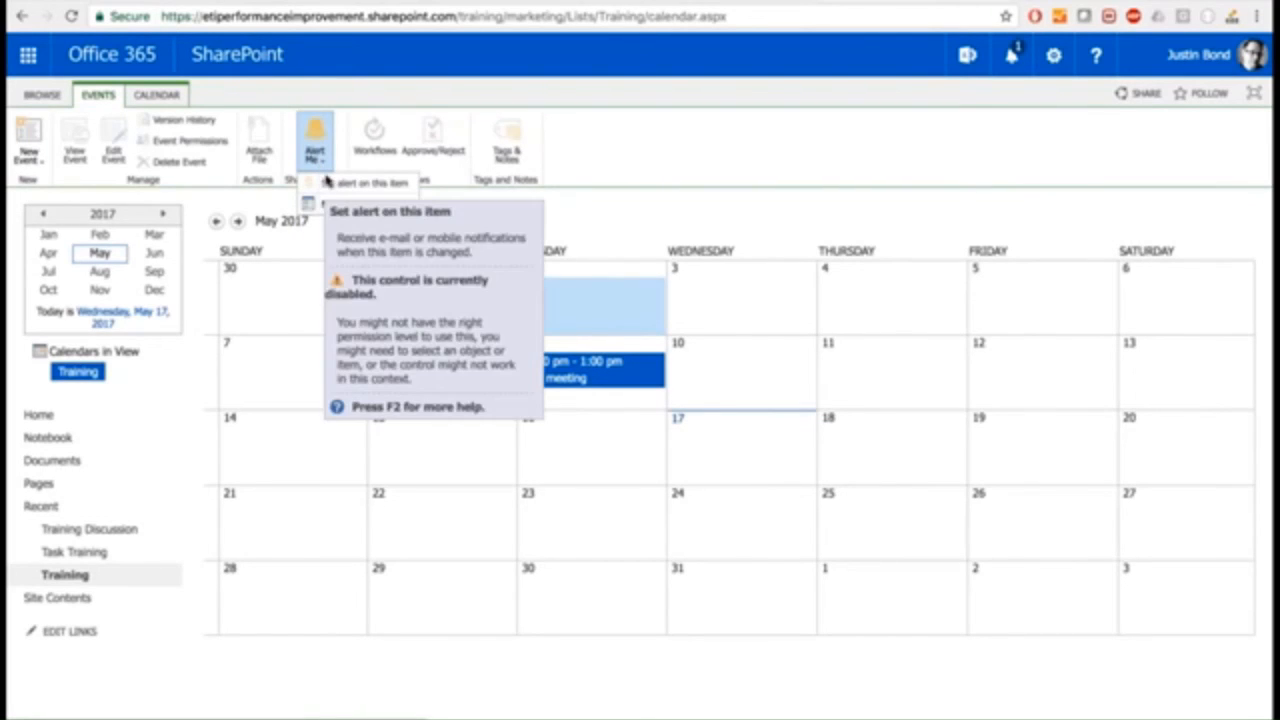
left_click(315, 204)
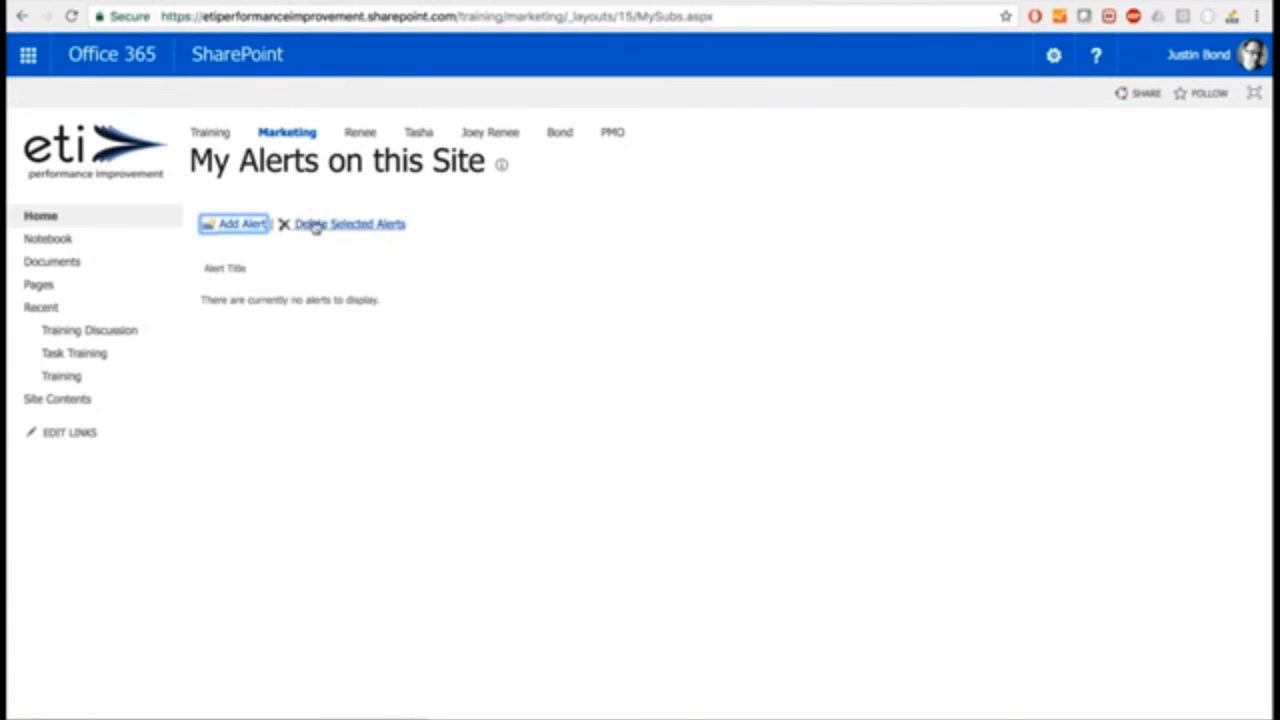
left_click(22, 16)
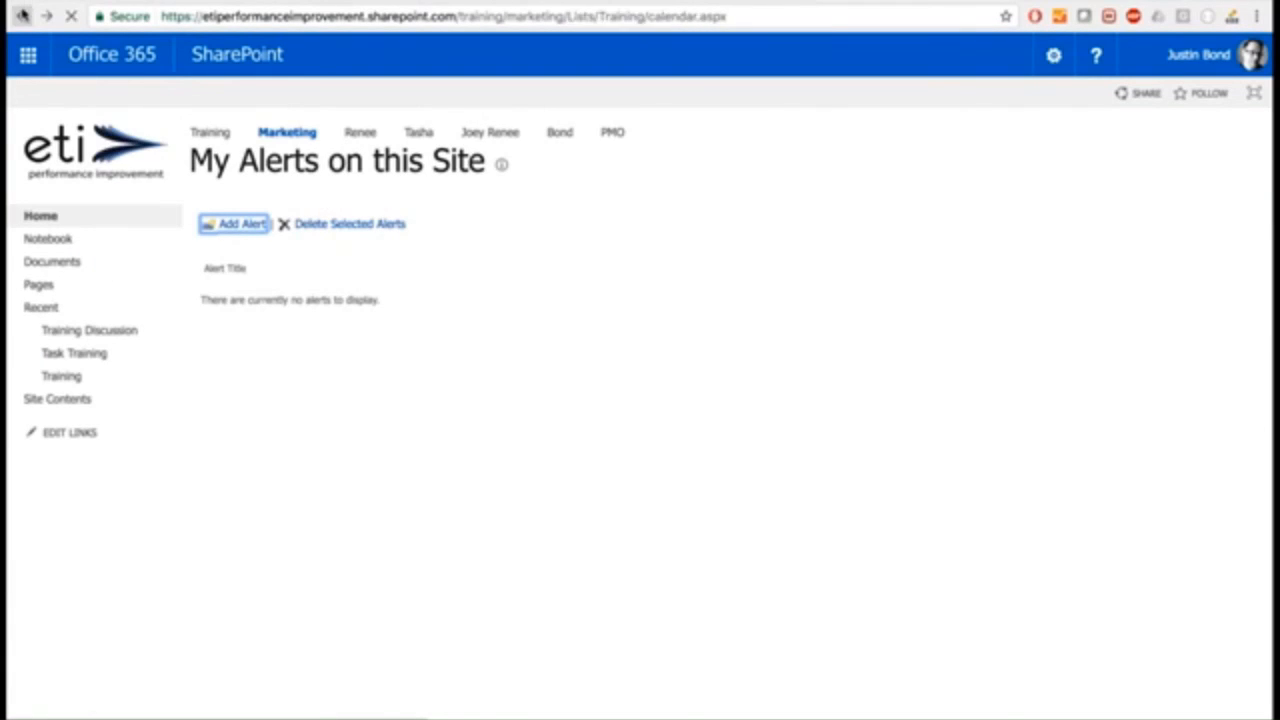
Start a new alert on the Training calendar list and title it "Sharepoint training alert".
left_click(155, 94)
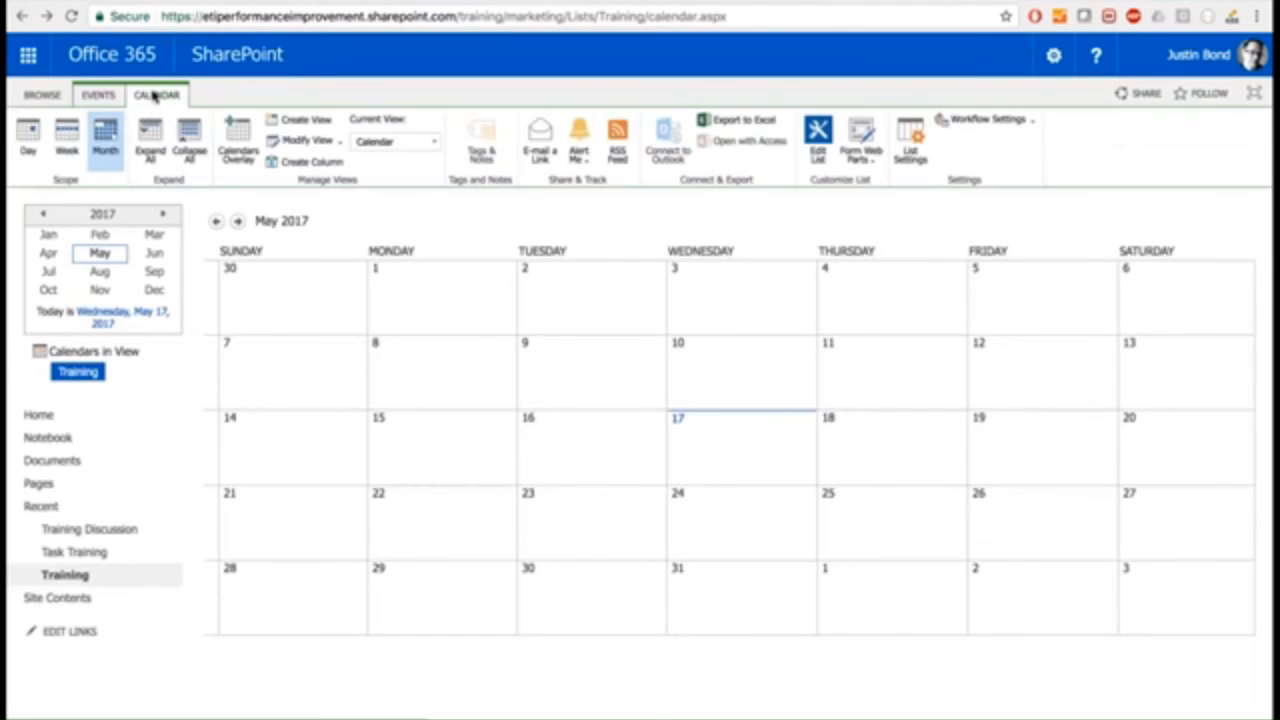
left_click(584, 150)
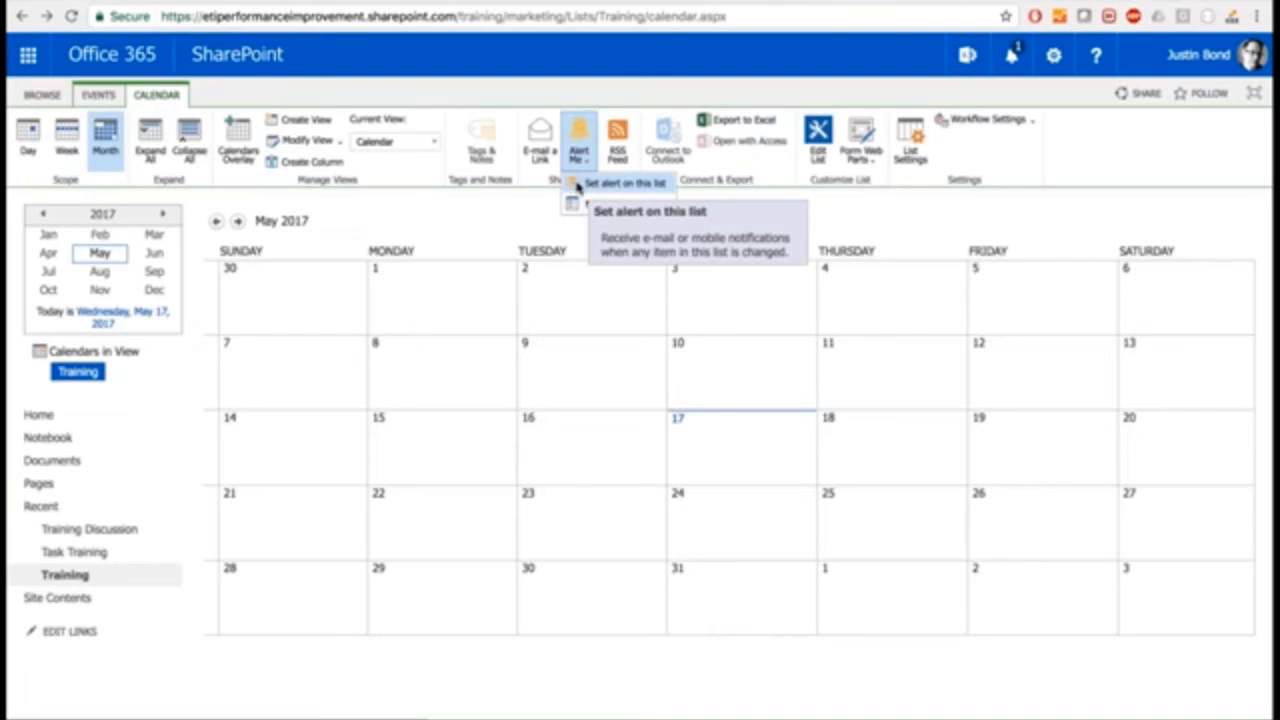
left_click(648, 185)
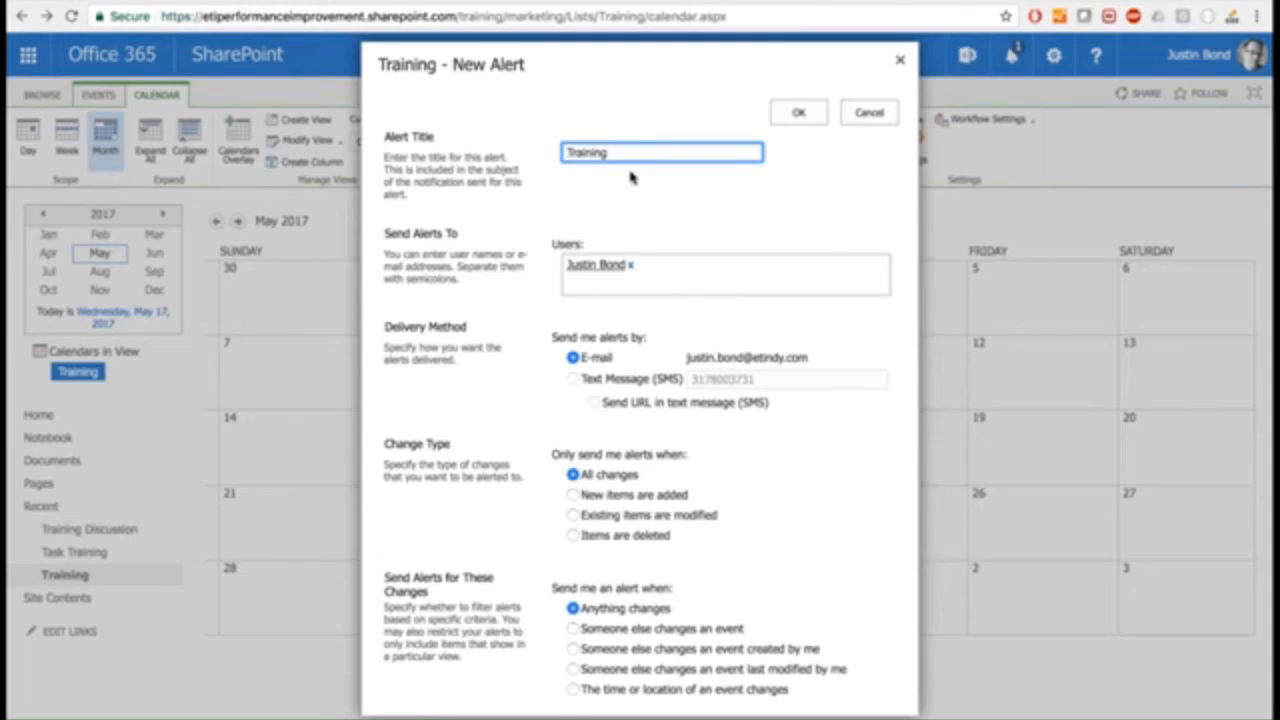
left_click(616, 155)
key("BackSpace")
key("BackSpace")
key("BackSpace")
key("BackSpace")
key("BackSpace")
key("BackSpace")
key("BackSpace")
key("BackSpace")
type("Sharepoint train")
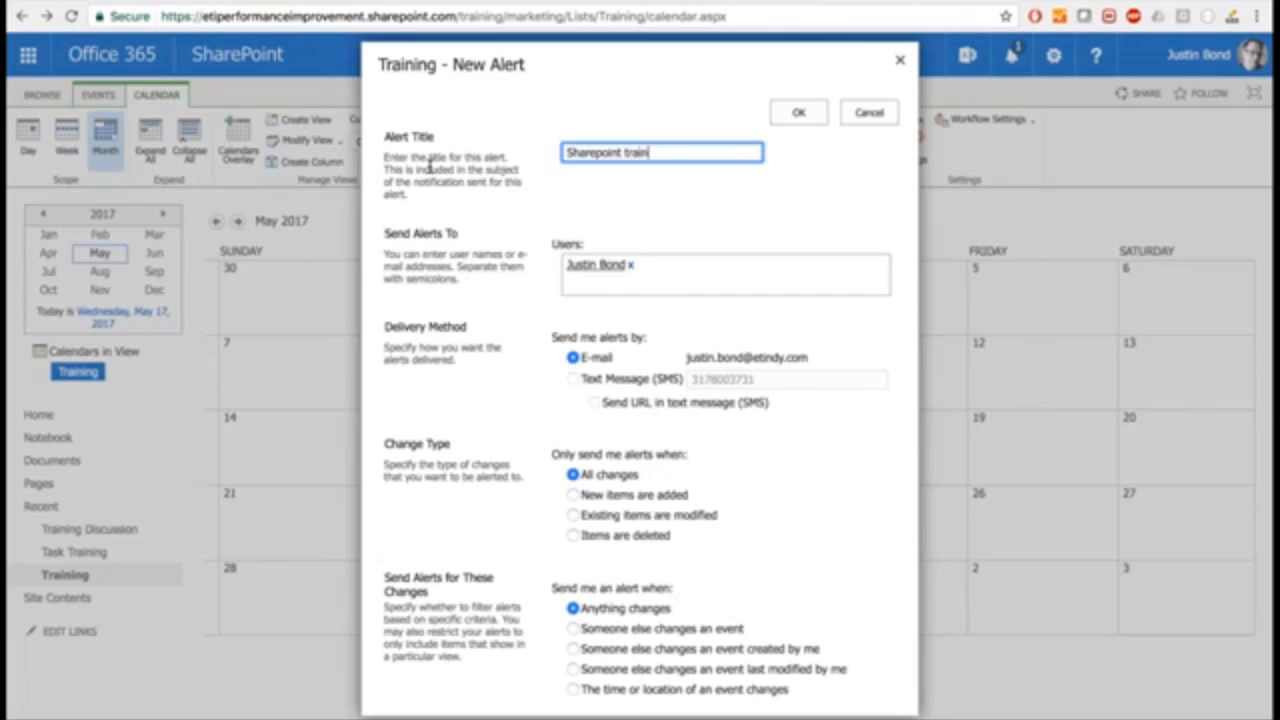
type("ing alert")
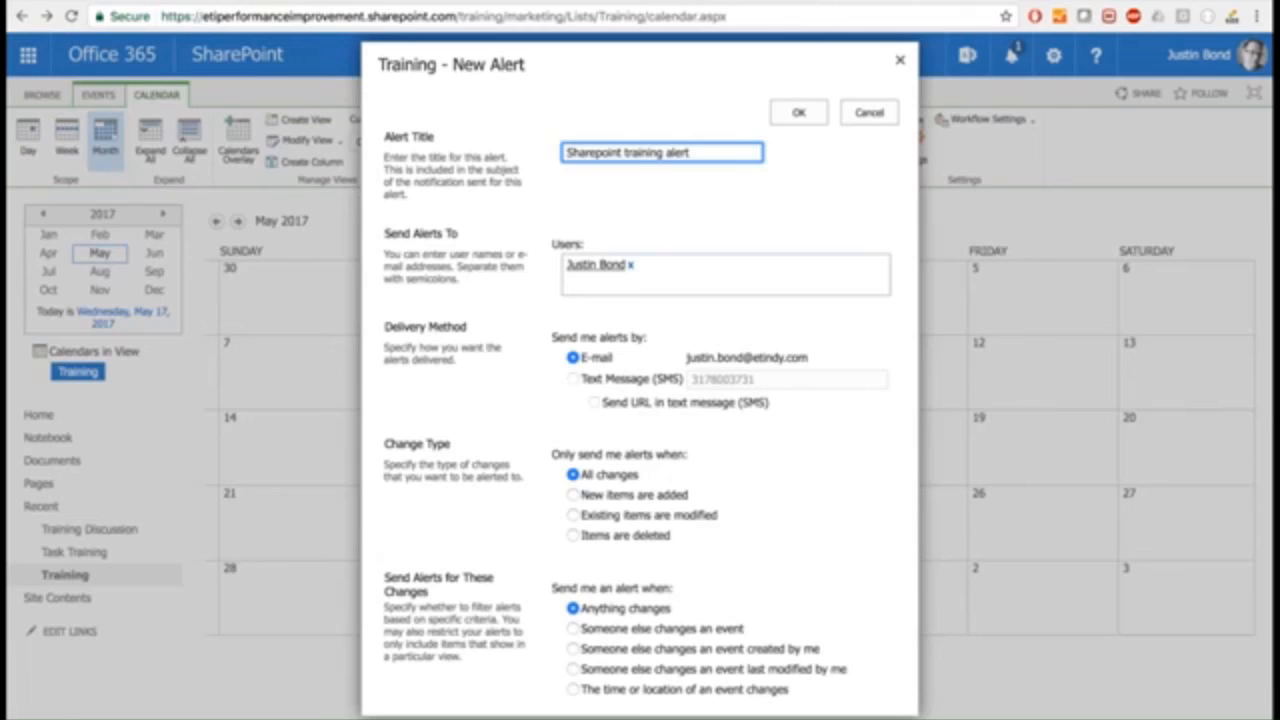
Review the new alert's recipient, change and timing options, try the daily and weekly summaries, and cancel the alert.
left_click(650, 262)
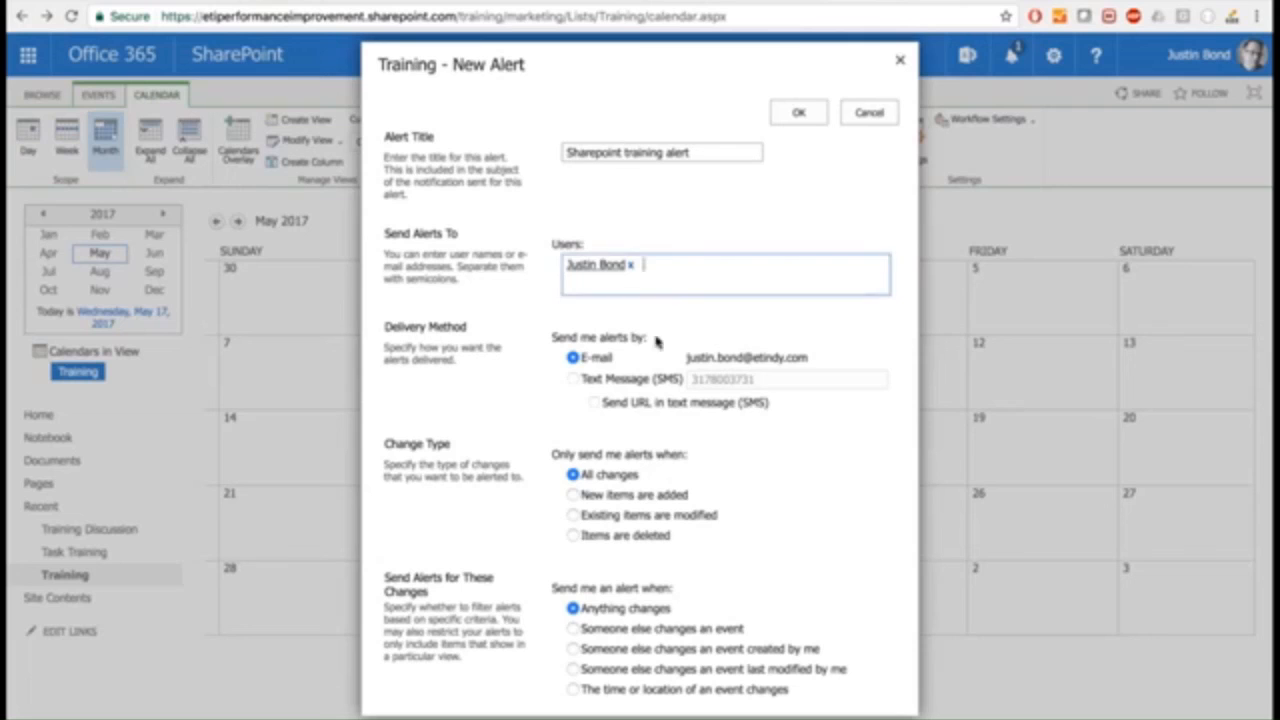
scroll(585, 430, "down", 1)
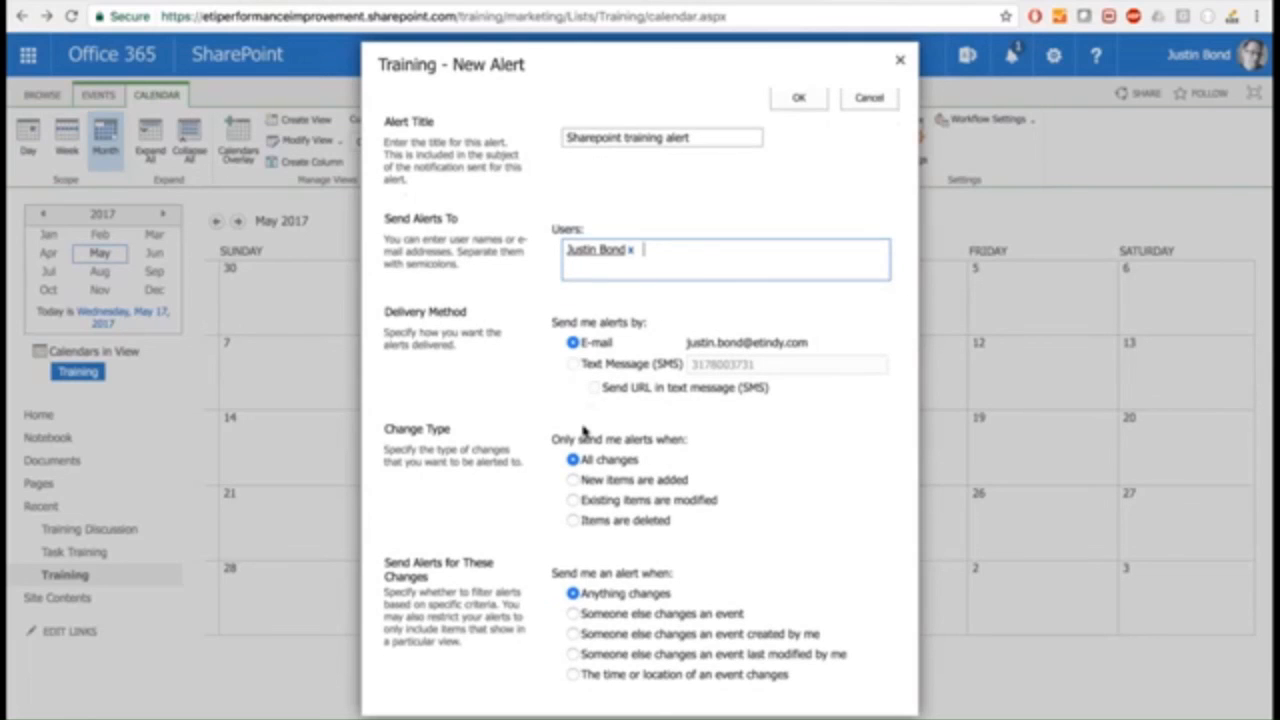
scroll(585, 430, "down", 5)
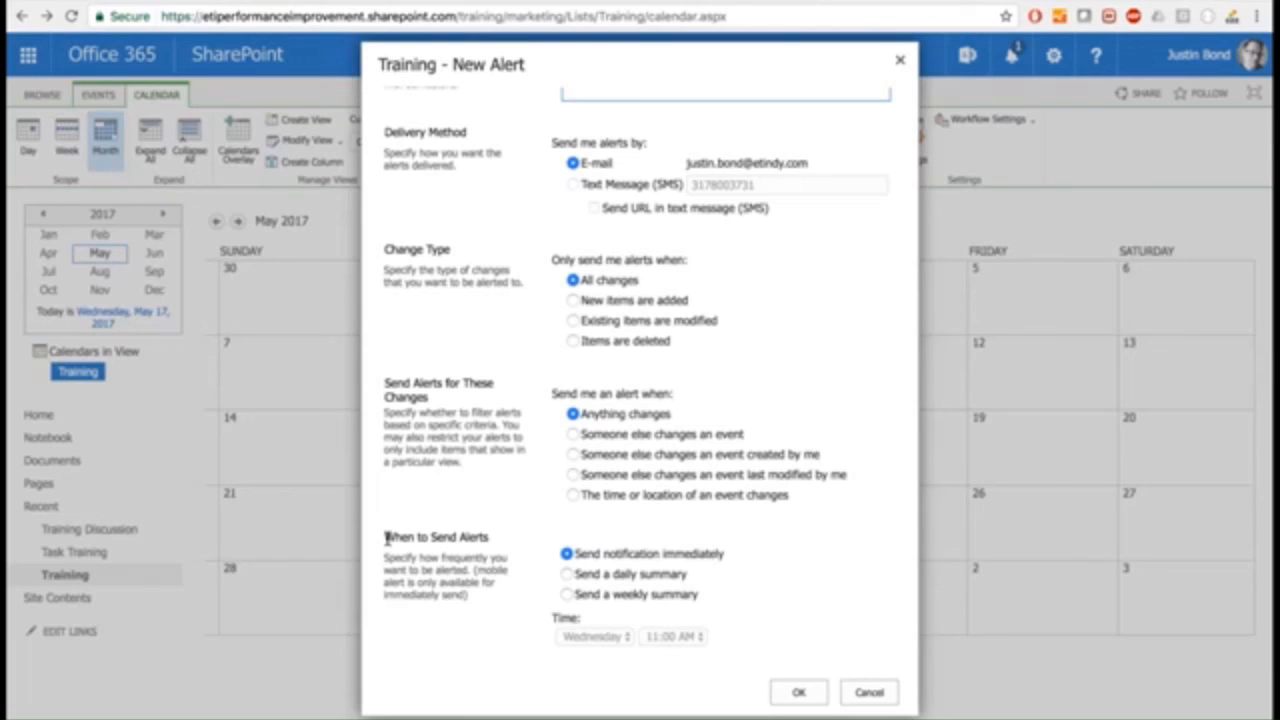
left_click_drag(386, 538, 506, 531)
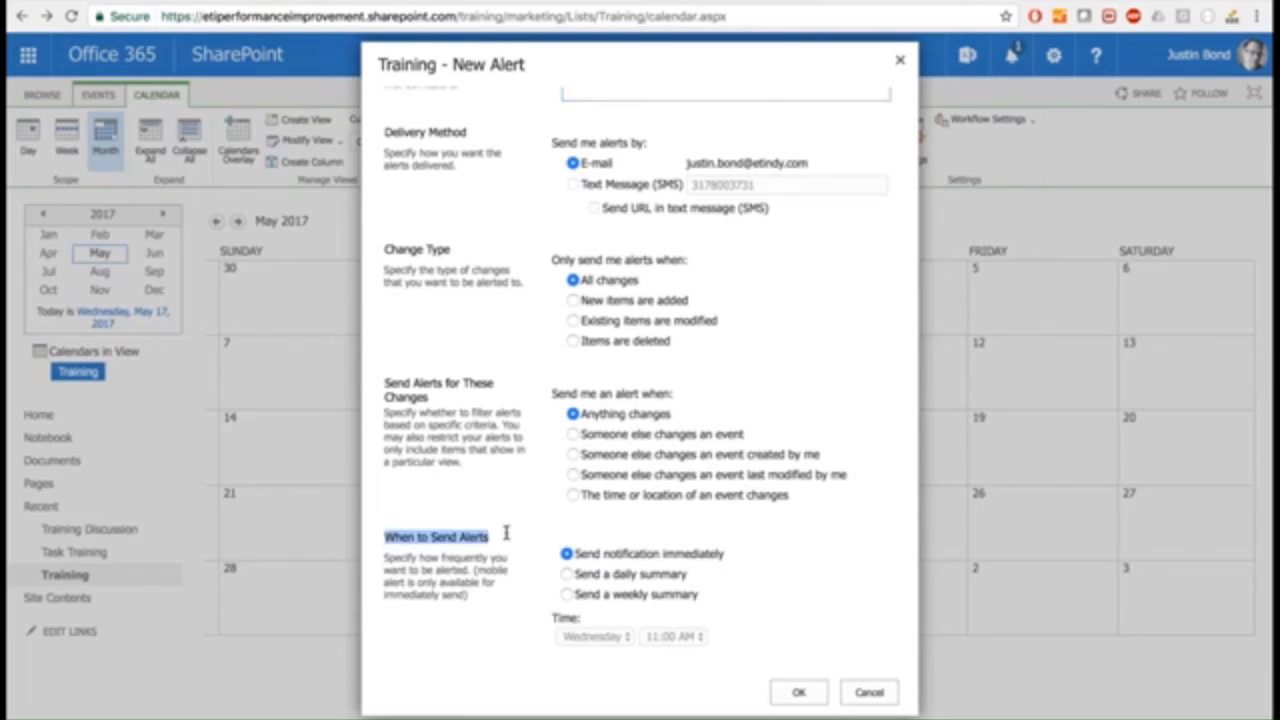
left_click(612, 553)
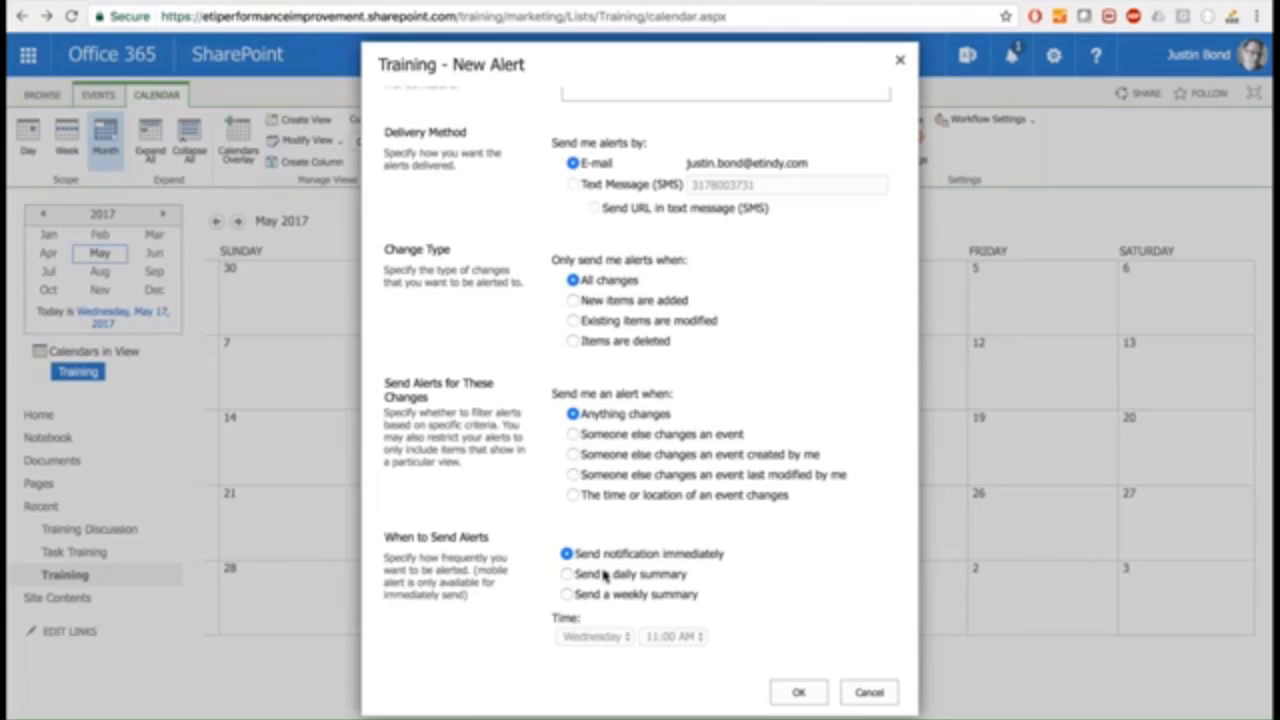
left_click(604, 575)
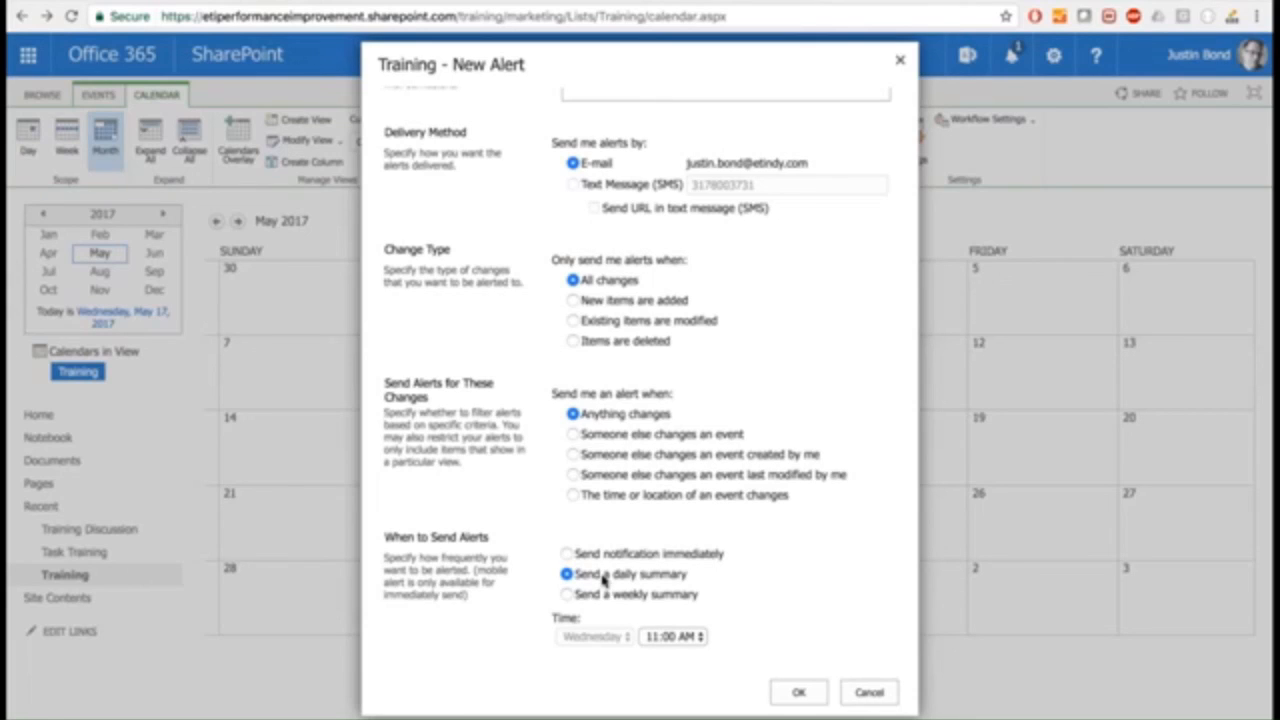
left_click(604, 596)
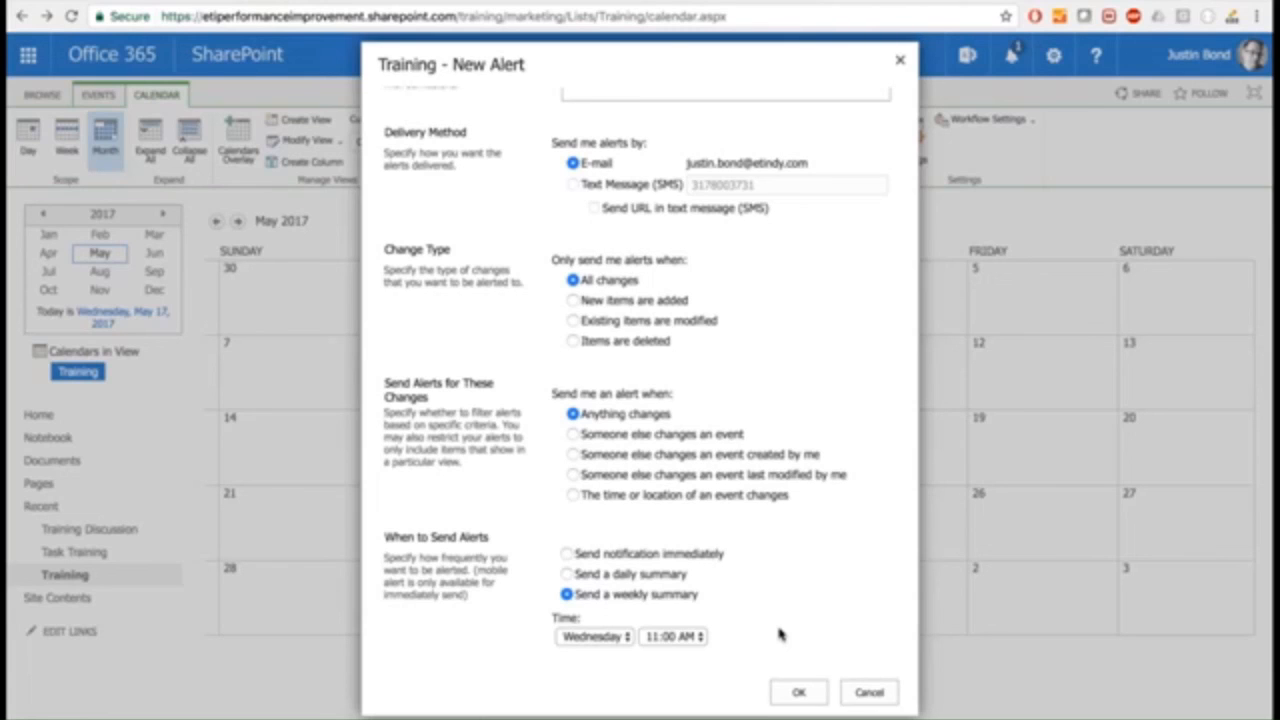
left_click(862, 693)
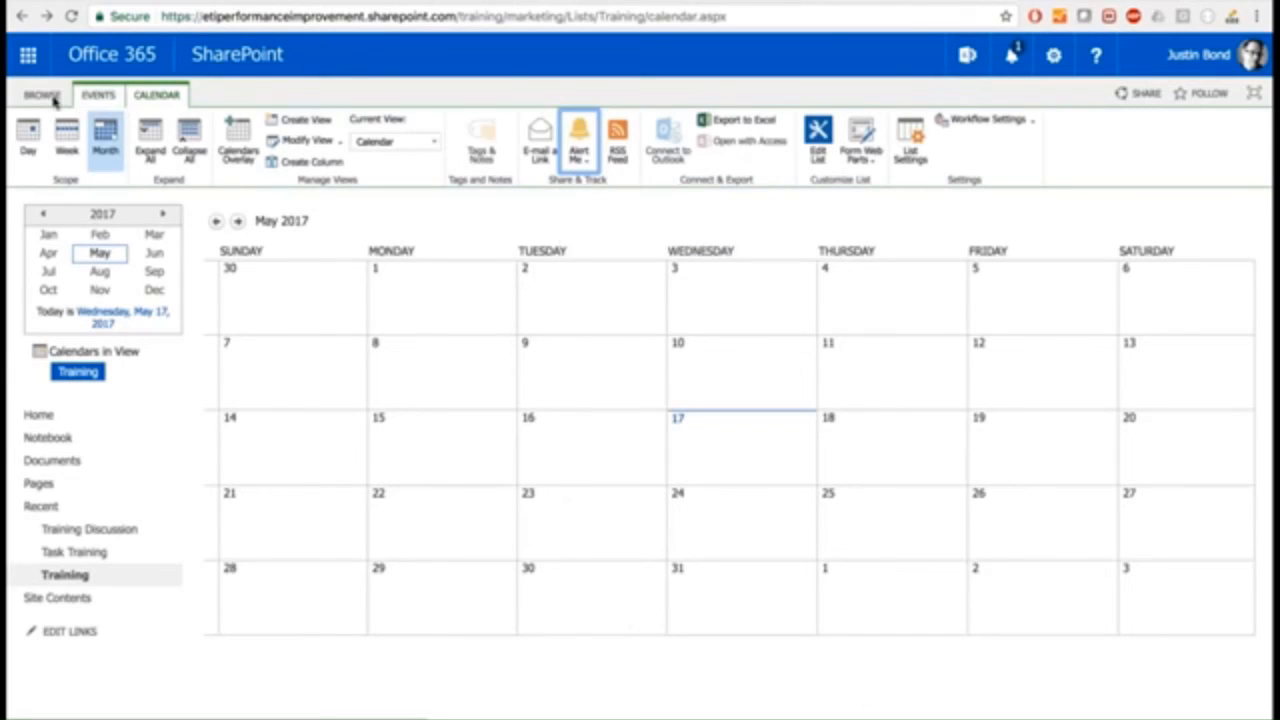
left_click(98, 94)
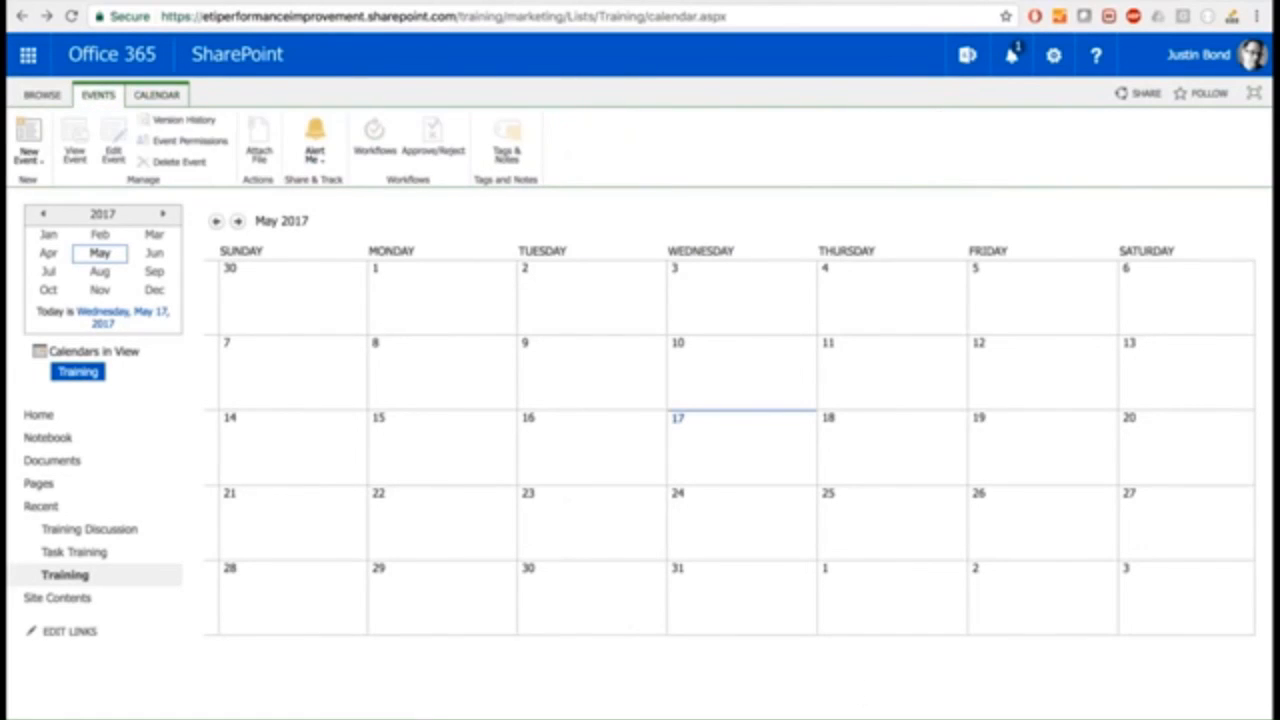
mouse_move(640, 474)
left_click(28, 55)
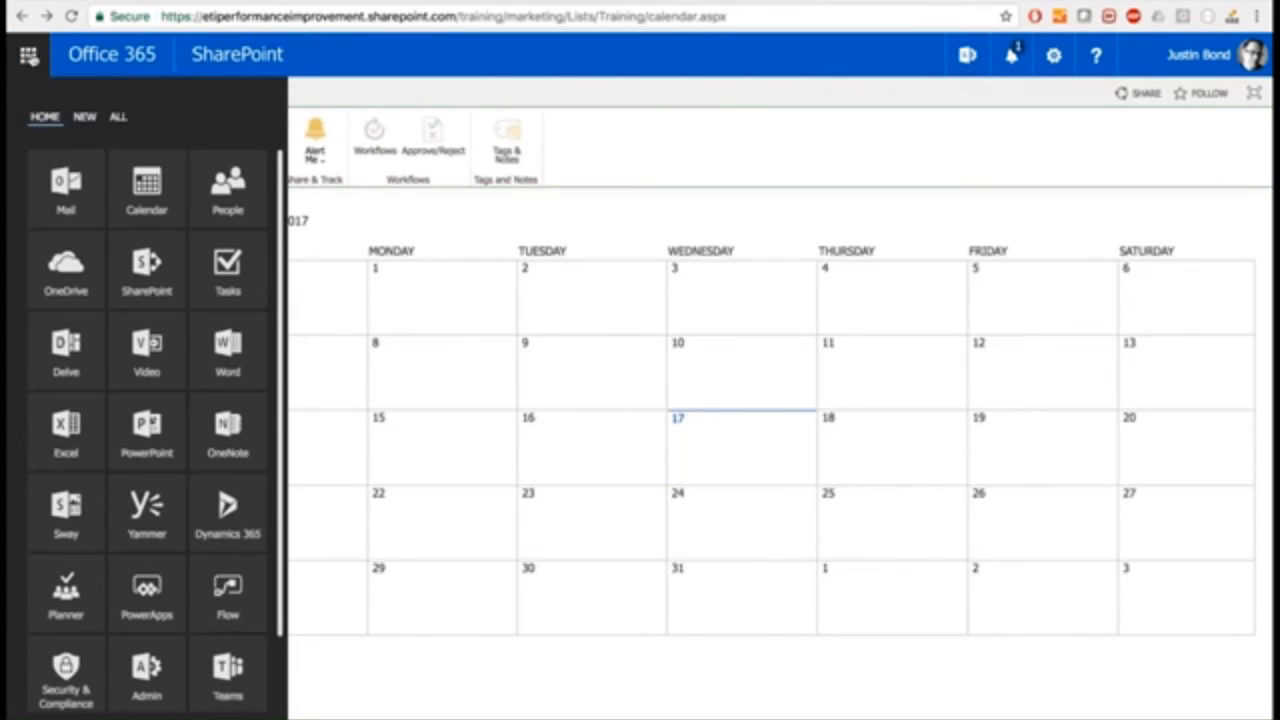
left_click(32, 59)
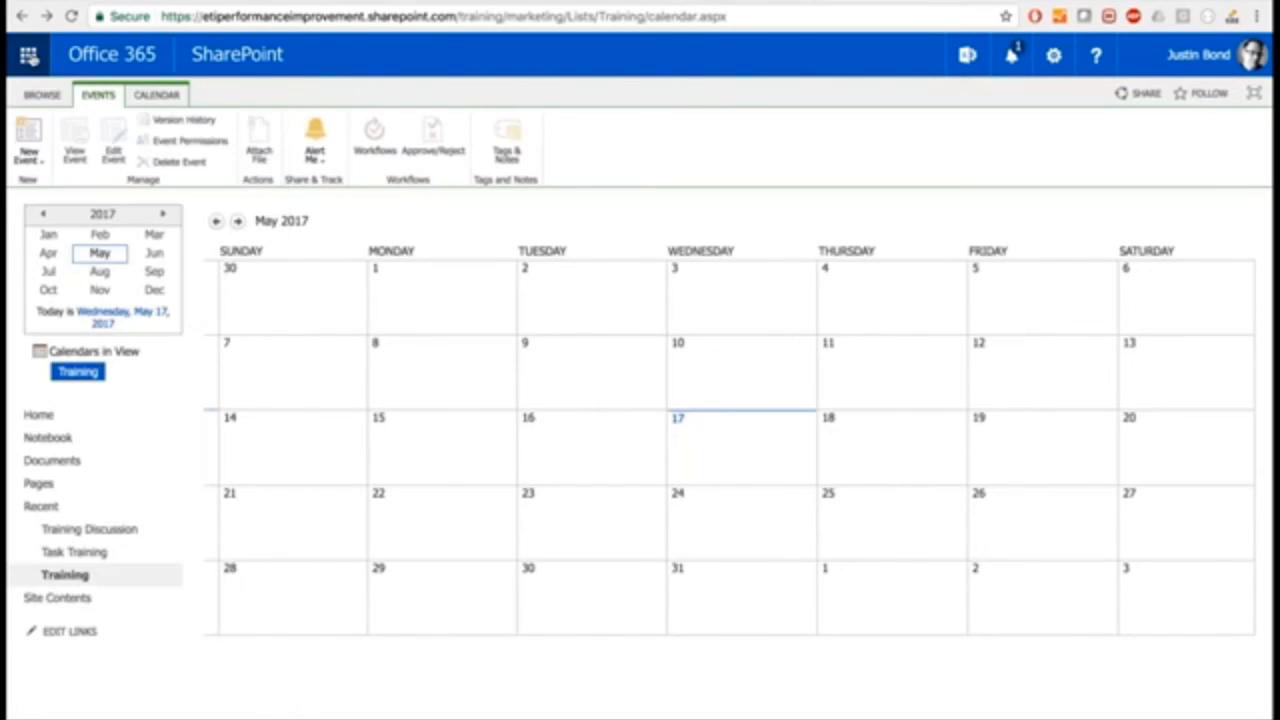